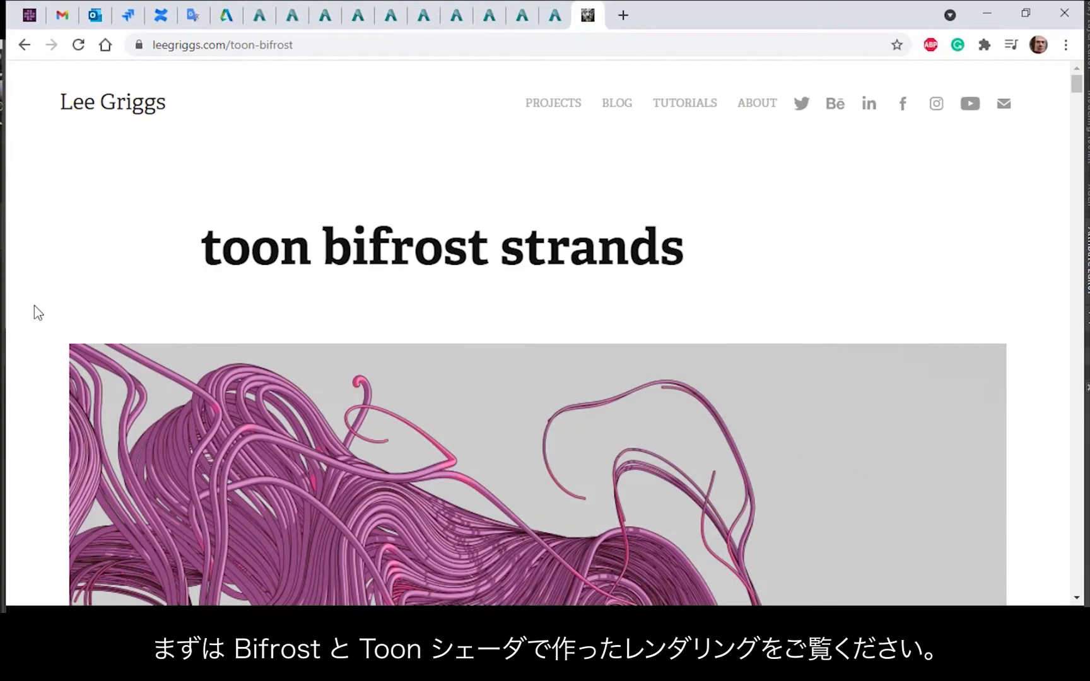
Scroll the article and view the strand rendering image at full size before returning
{"action": "scroll", "coordinate": [34, 306], "scroll_direction": "down", "scroll_amount": 5}
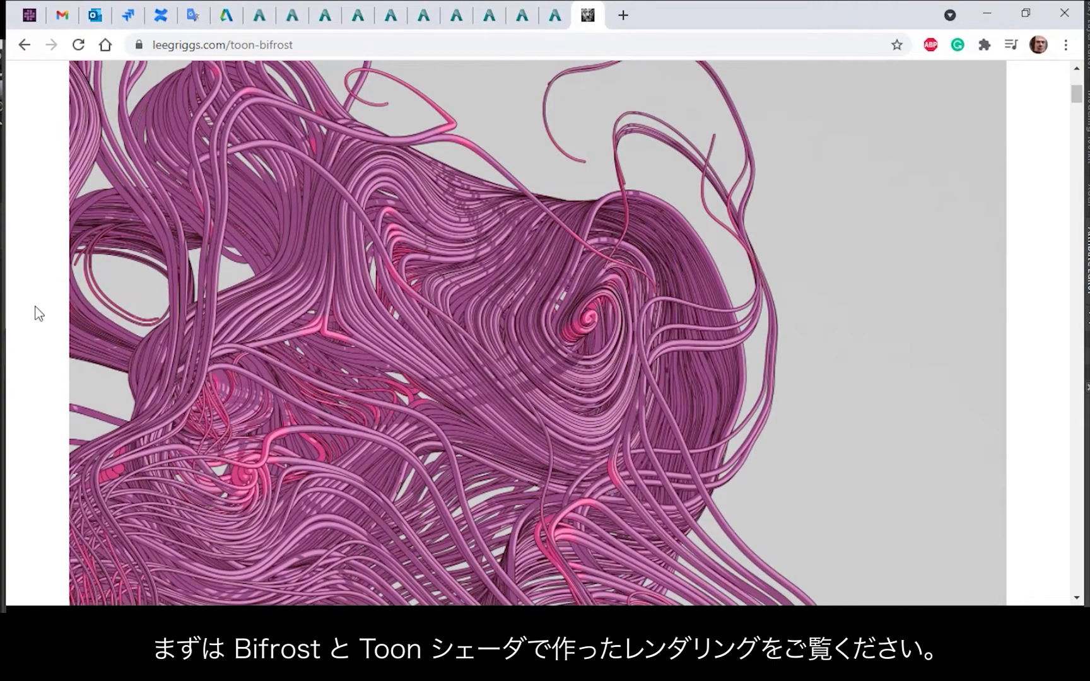
{"action": "scroll", "coordinate": [35, 309], "scroll_direction": "down", "scroll_amount": 10}
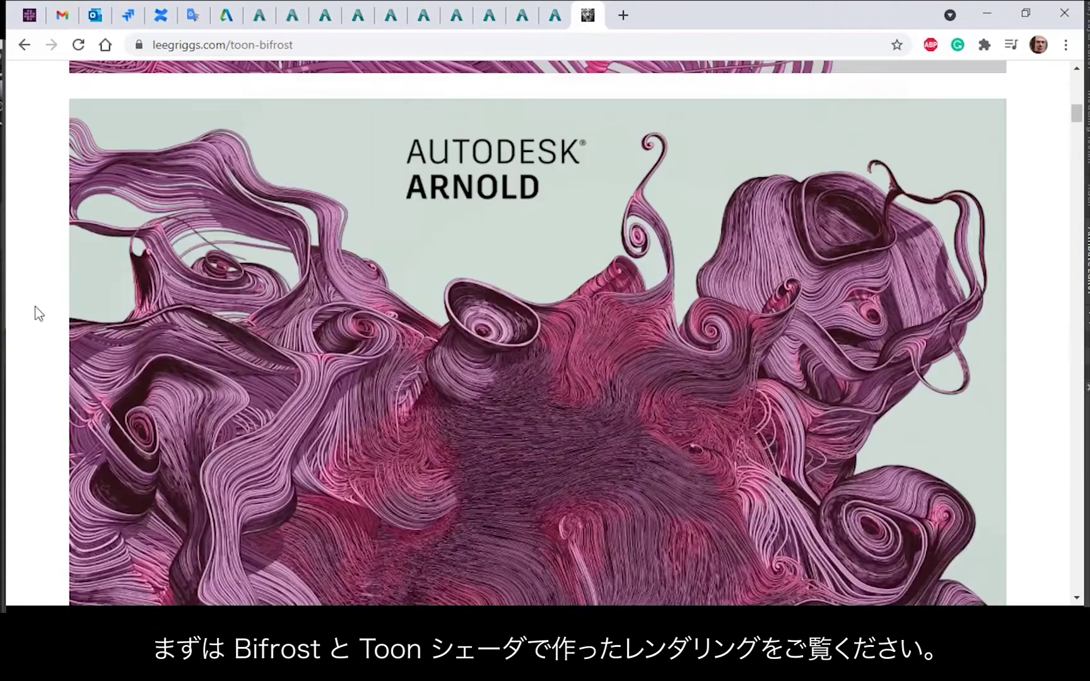
{"action": "scroll", "coordinate": [39, 314], "scroll_direction": "down", "scroll_amount": 4}
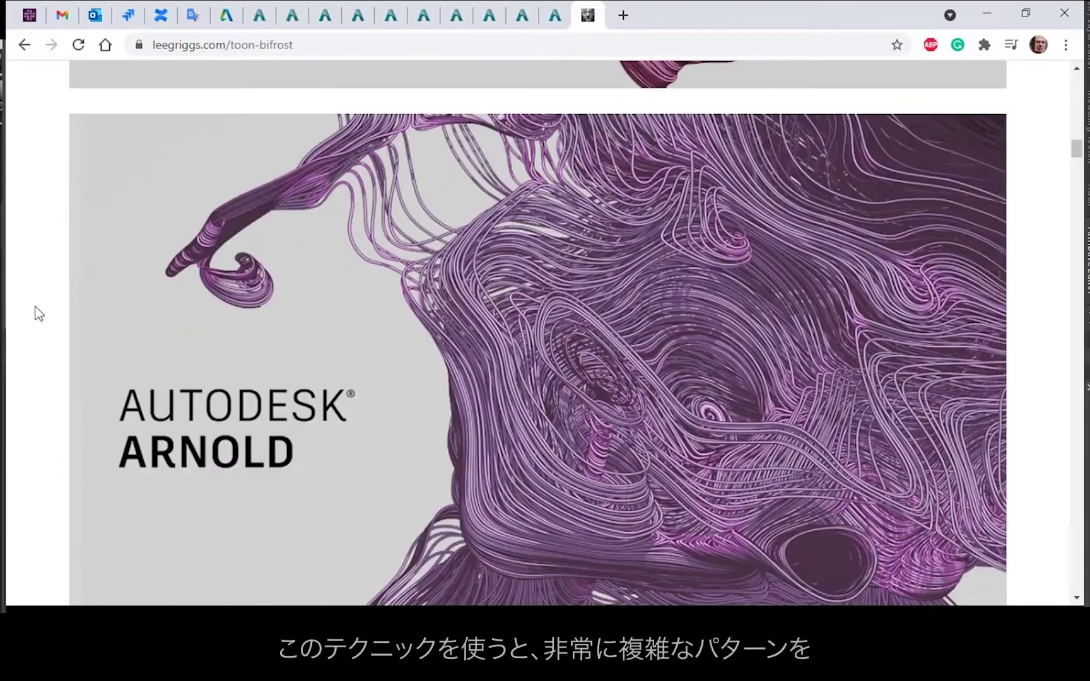
{"action": "scroll", "coordinate": [38, 313], "scroll_direction": "down", "scroll_amount": 14}
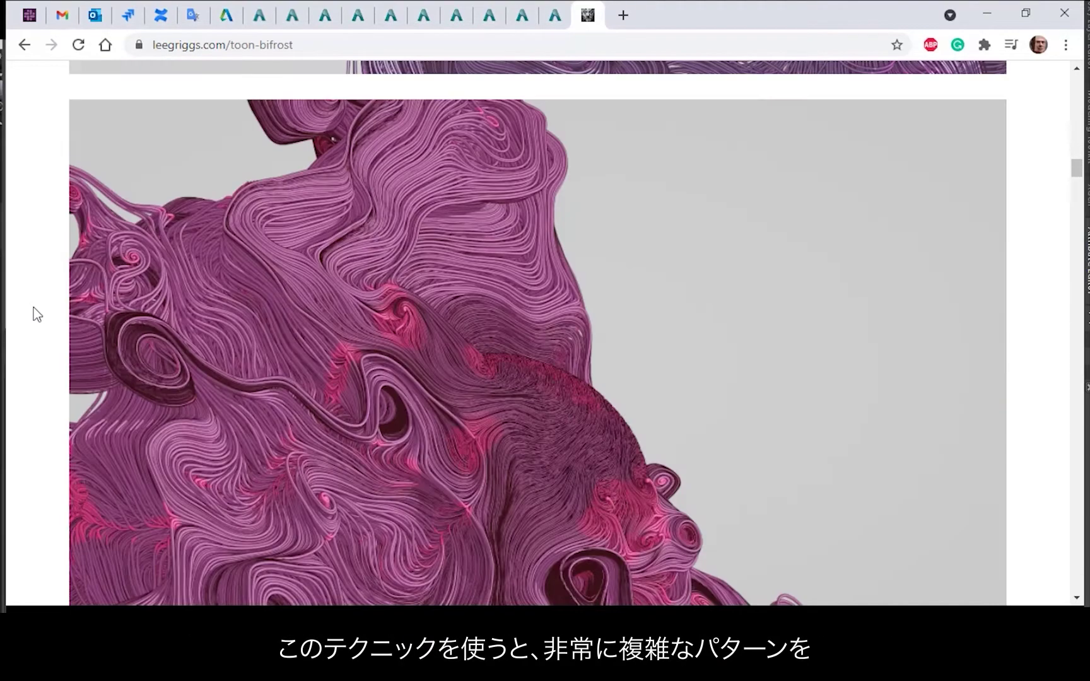
{"action": "scroll", "coordinate": [36, 314], "scroll_direction": "down", "scroll_amount": 20}
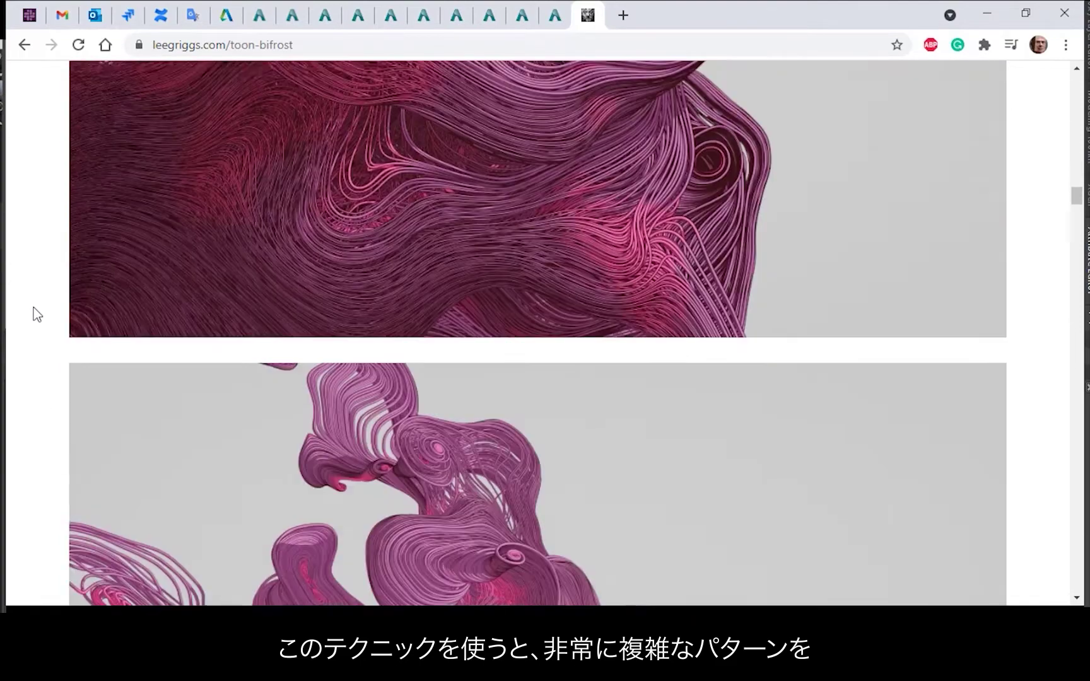
{"action": "scroll", "coordinate": [33, 308], "scroll_direction": "up", "scroll_amount": 1}
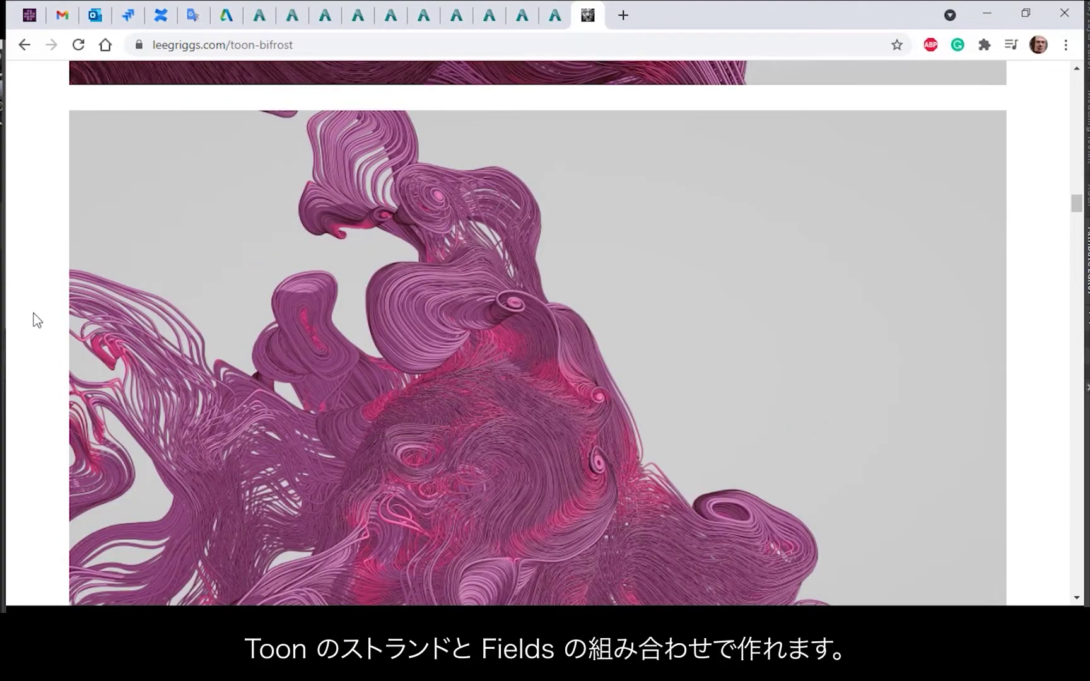
{"action": "left_click", "coordinate": [453, 298]}
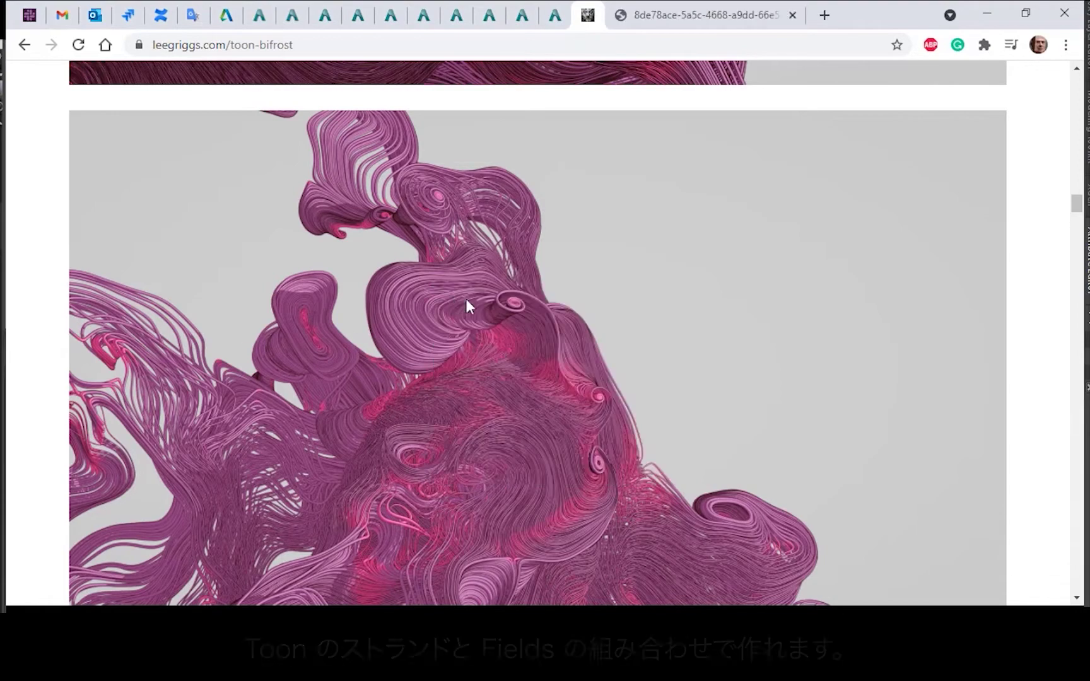
{"action": "left_click", "coordinate": [514, 239]}
{"action": "scroll", "coordinate": [514, 238], "scroll_direction": "down", "scroll_amount": 4}
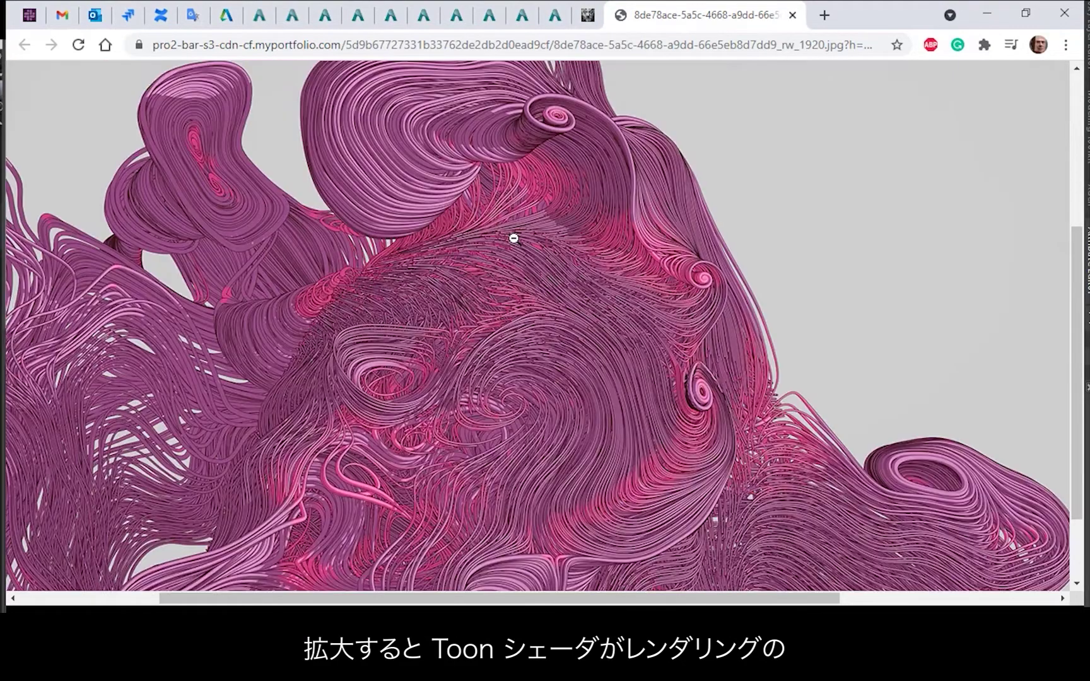
{"action": "scroll", "coordinate": [514, 239], "scroll_direction": "up", "scroll_amount": 3}
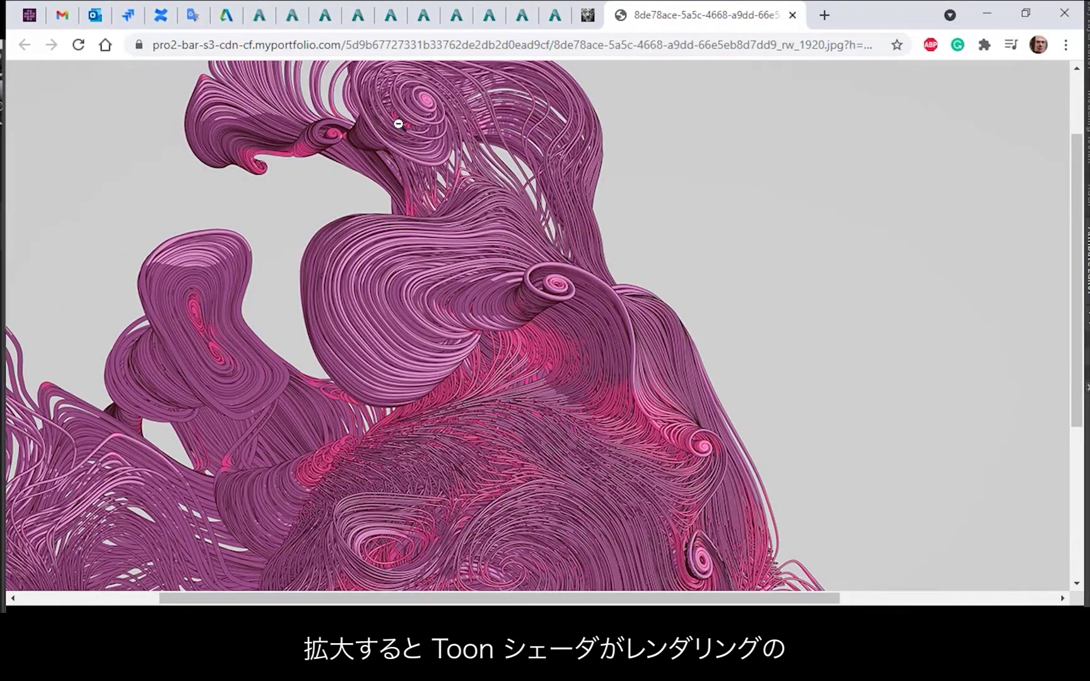
{"action": "left_click", "coordinate": [542, 289]}
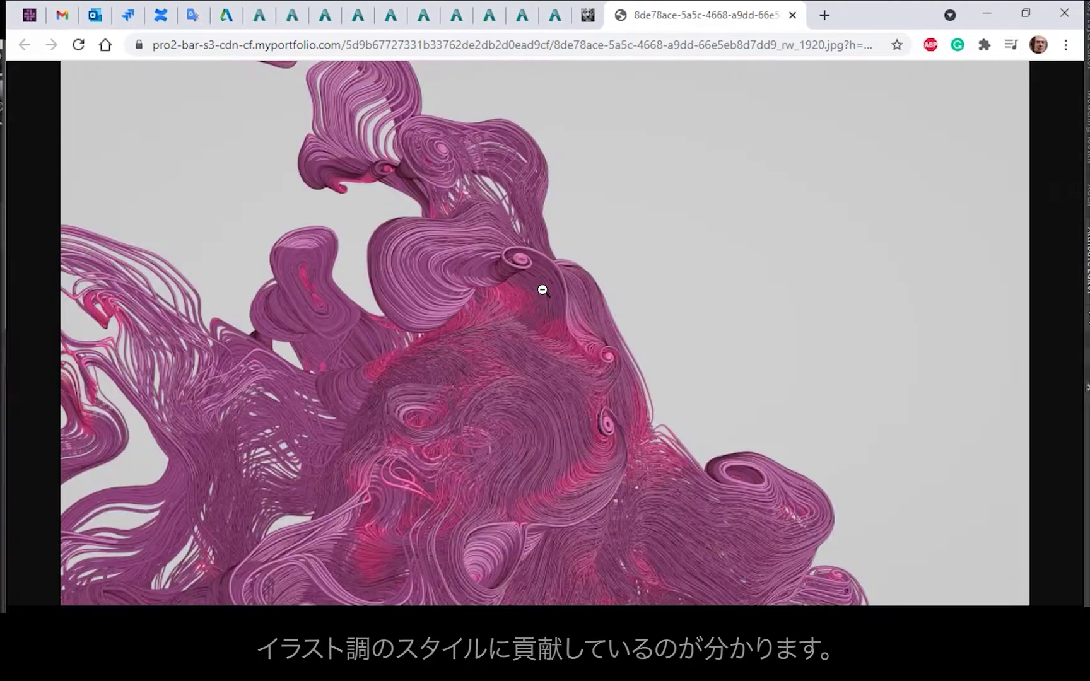
{"action": "key", "text": "ctrl+w"}
Open the strand rendering in a separate tab, view it full size, then continue reading
{"action": "scroll", "coordinate": [542, 290], "scroll_direction": "down", "scroll_amount": 5}
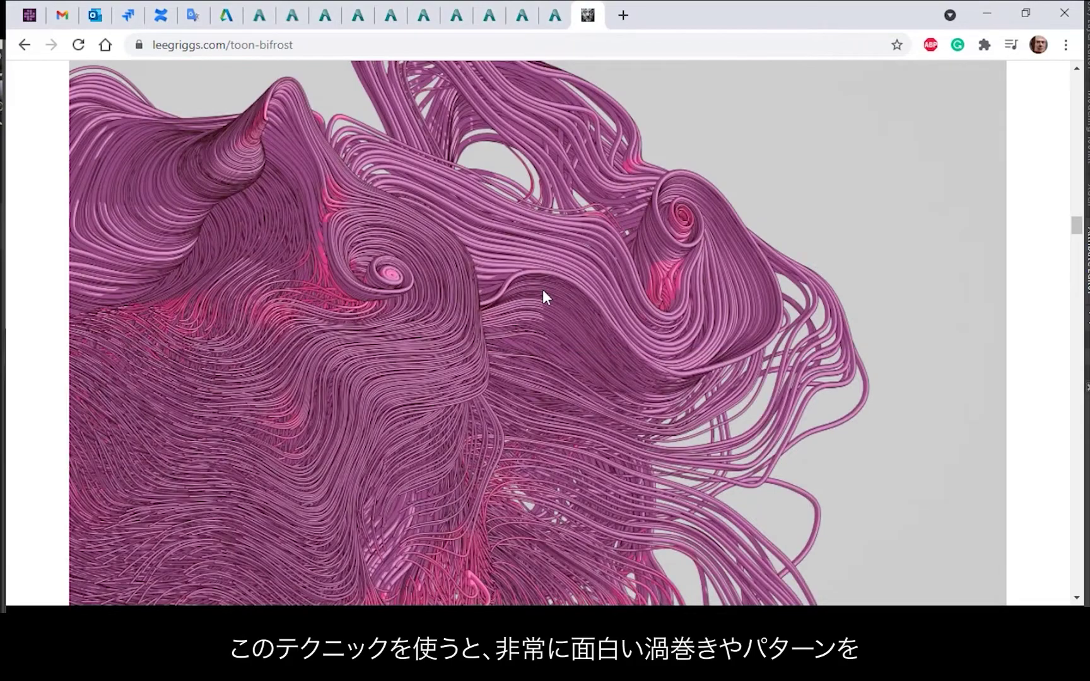
{"action": "right_click", "coordinate": [387, 265]}
{"action": "left_click", "coordinate": [422, 274]}
{"action": "key", "text": "ctrl+Tab"}
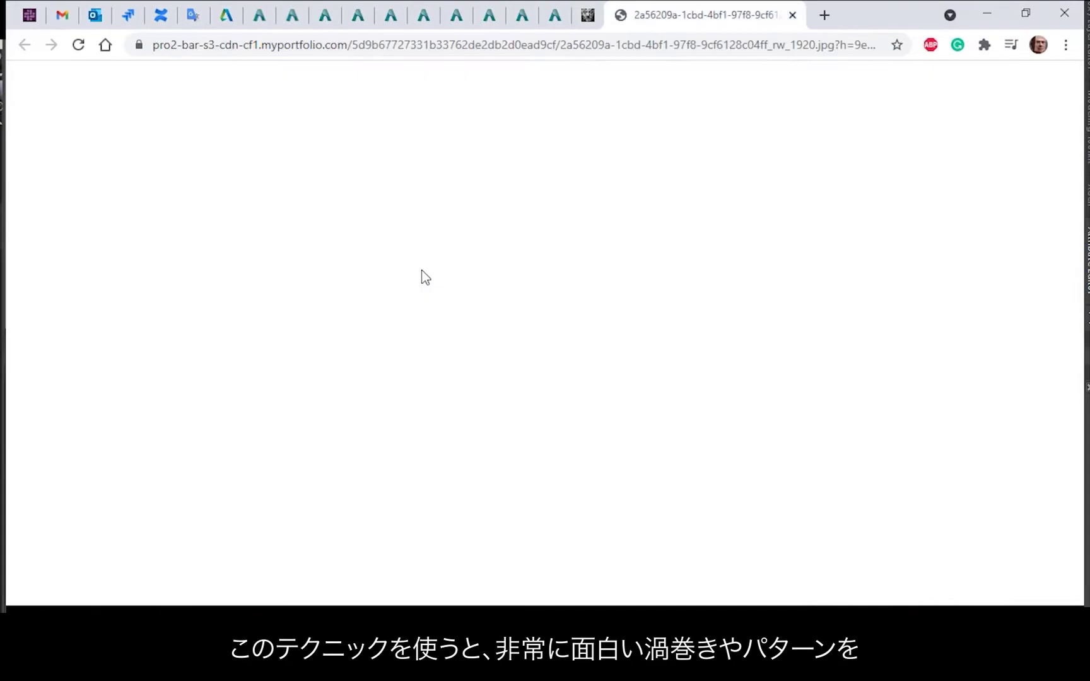
{"action": "left_click", "coordinate": [417, 296]}
{"action": "key", "text": "ctrl+w"}
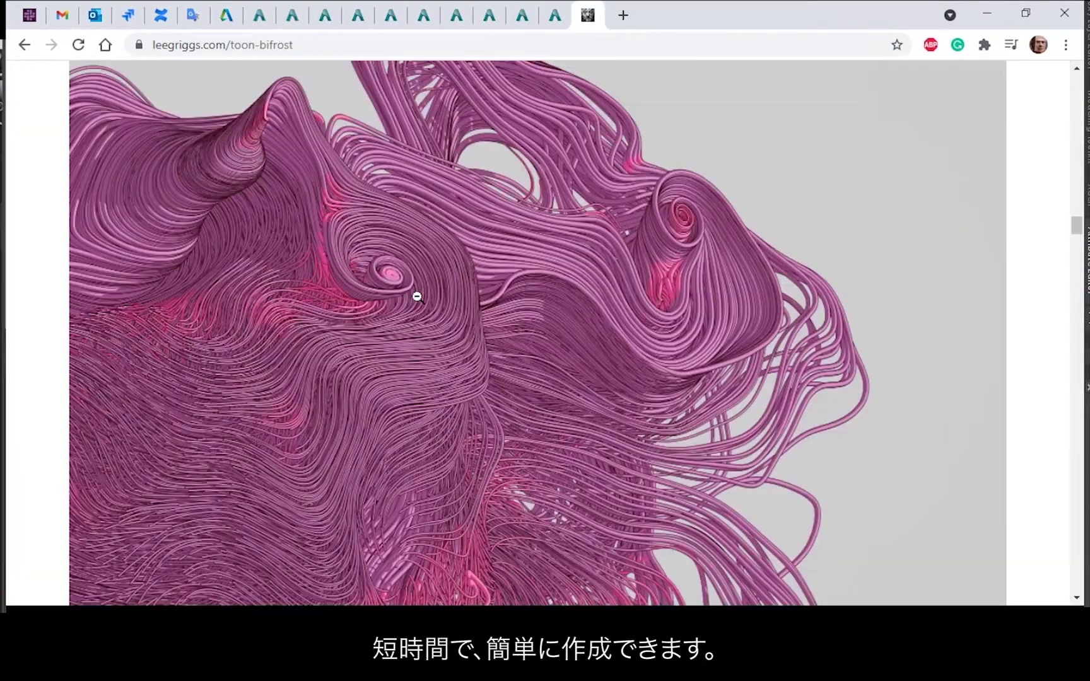
{"action": "scroll", "coordinate": [418, 295], "scroll_direction": "down", "scroll_amount": 5}
{"action": "scroll", "coordinate": [417, 296], "scroll_direction": "down", "scroll_amount": 10}
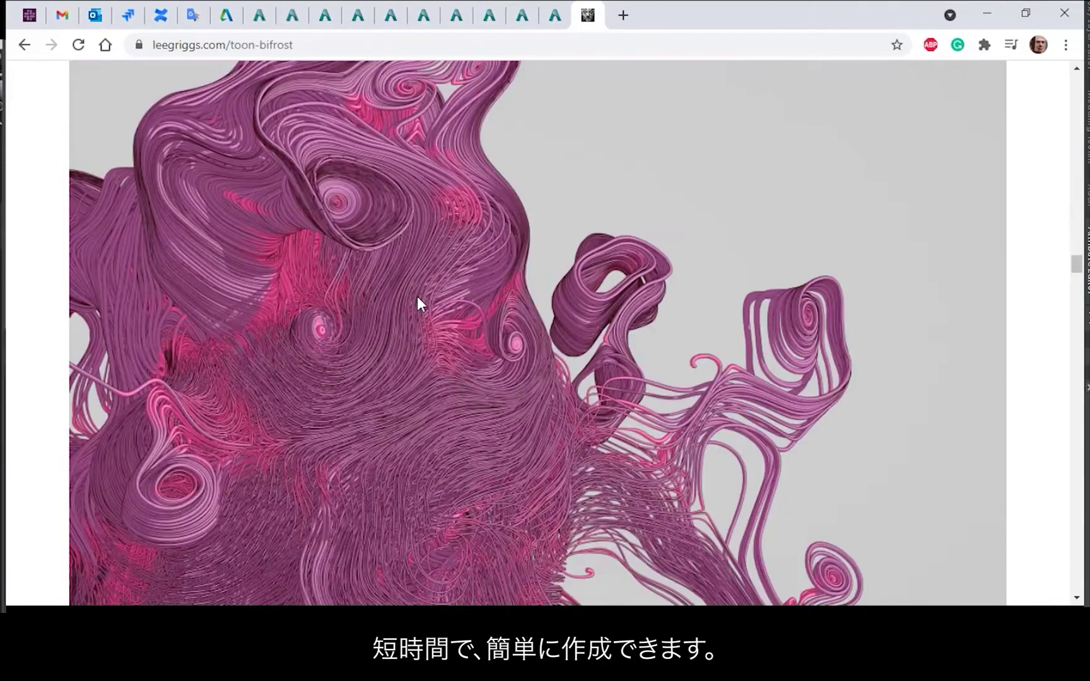
{"action": "scroll", "coordinate": [417, 297], "scroll_direction": "down", "scroll_amount": 5}
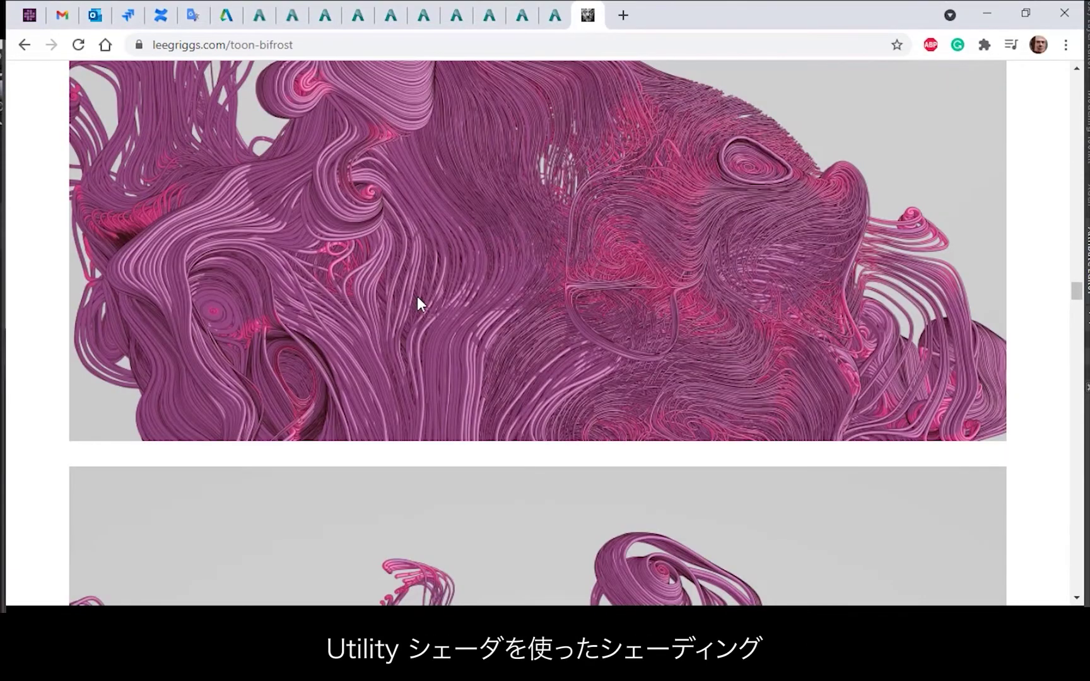
{"action": "scroll", "coordinate": [417, 296], "scroll_direction": "up", "scroll_amount": 3}
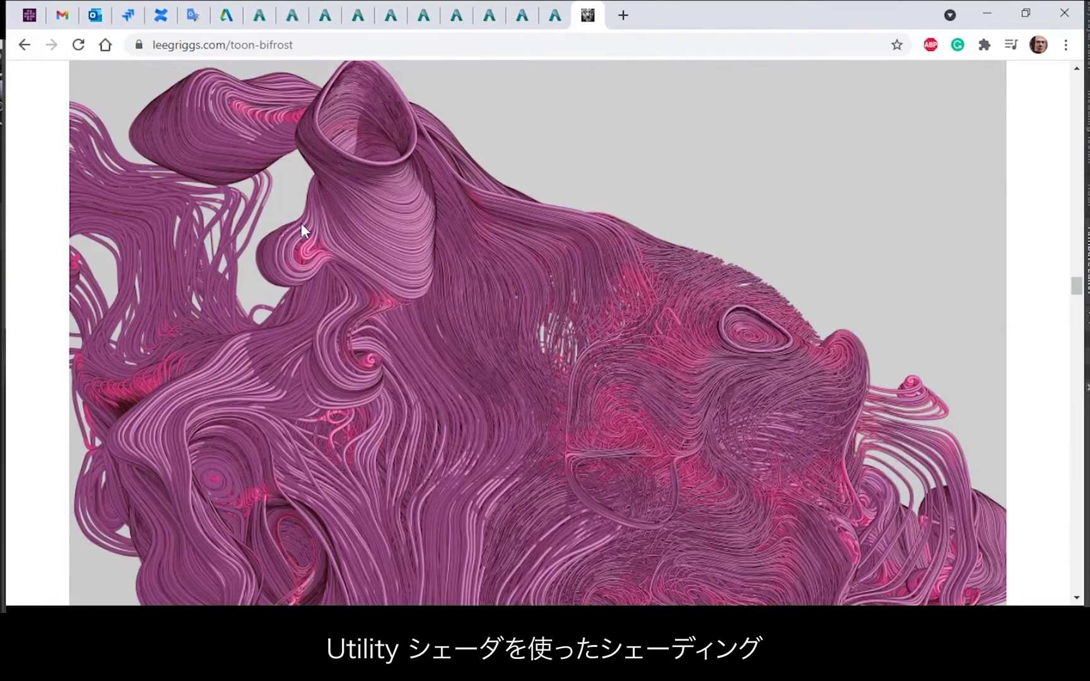
{"action": "scroll", "coordinate": [462, 307], "scroll_direction": "down", "scroll_amount": 8}
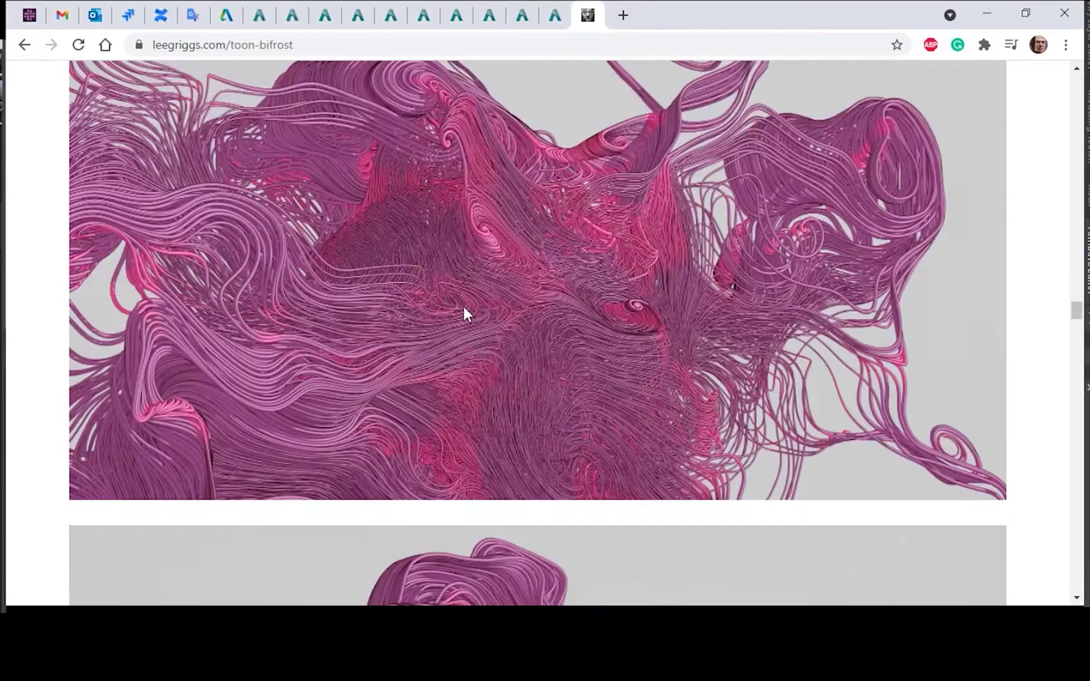
{"action": "scroll", "coordinate": [463, 307], "scroll_direction": "down", "scroll_amount": 10}
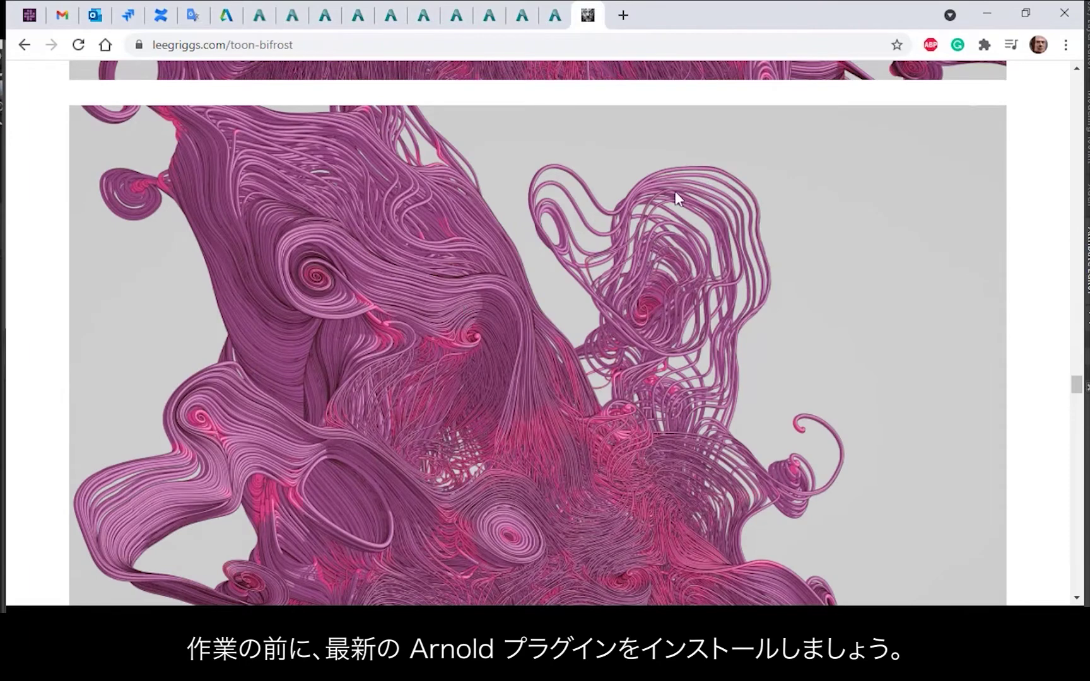
Search 'arnold' in a new tab and go to the Arnold downloads page
{"action": "key", "text": "ctrl+t"}
{"action": "type", "text": "arnoldrenderer.com"}
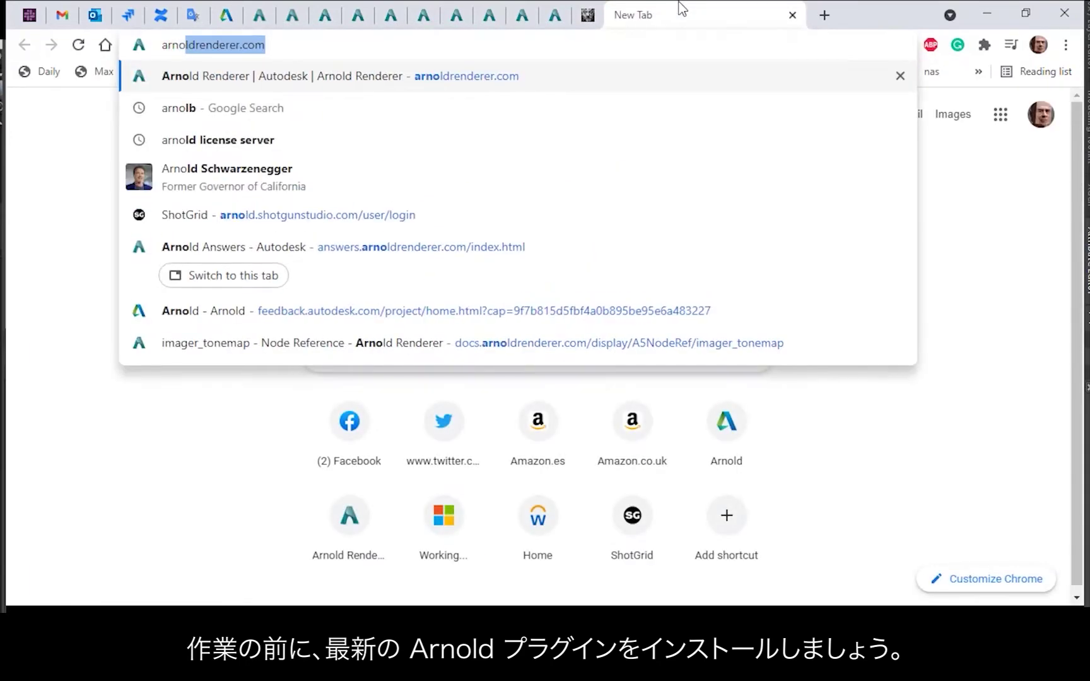
{"action": "key", "text": "Return"}
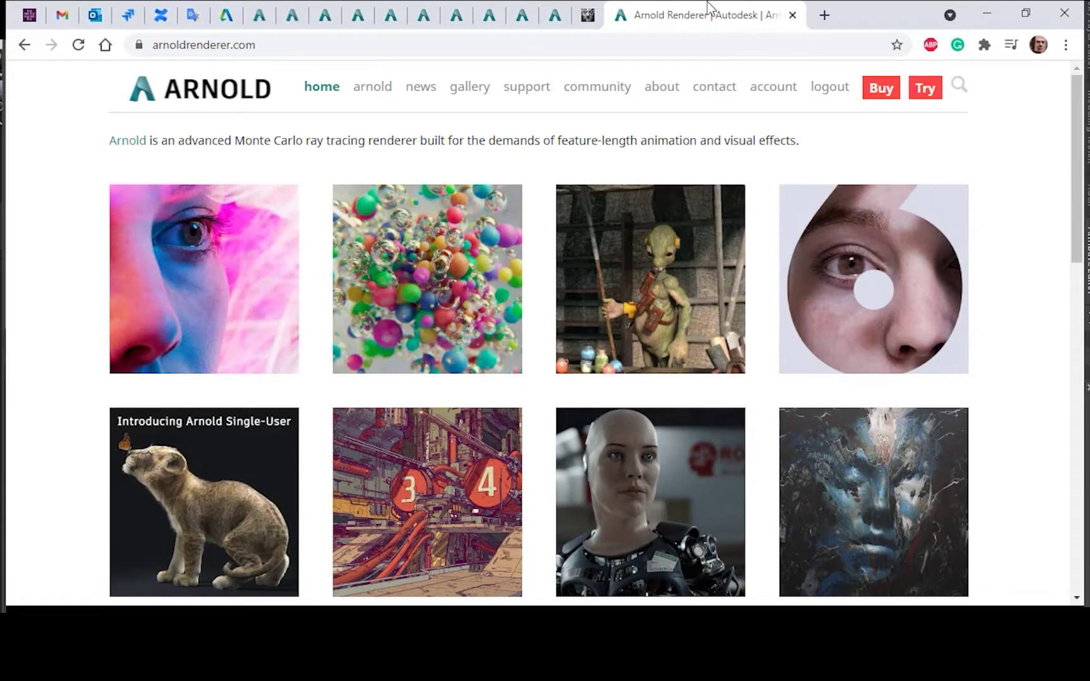
{"action": "left_click", "coordinate": [382, 92]}
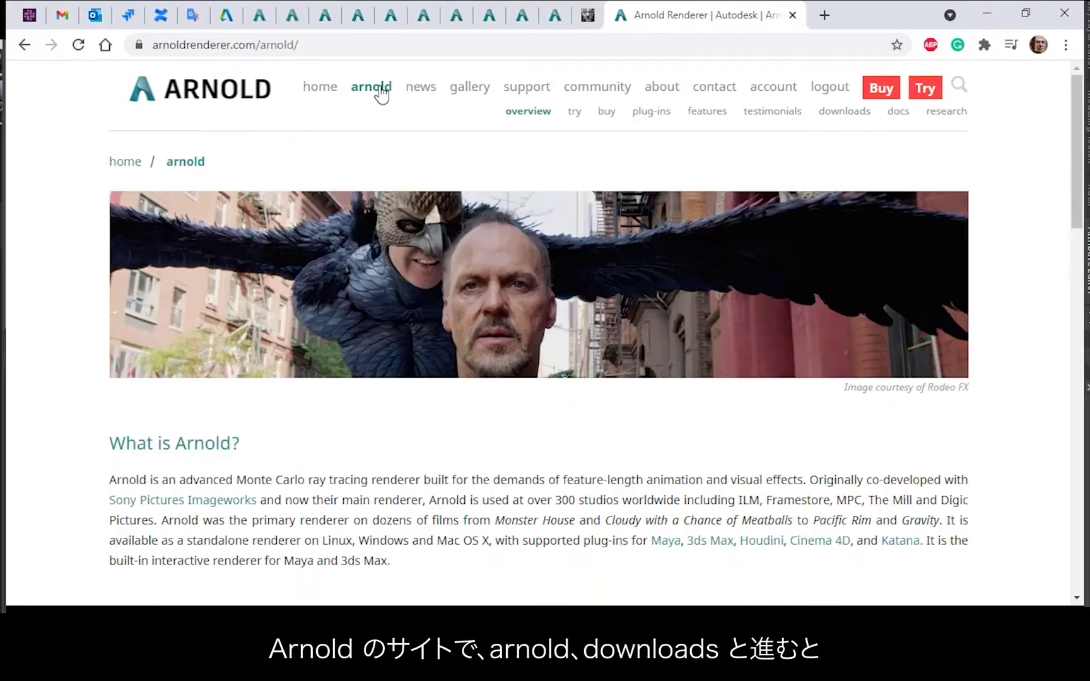
{"action": "left_click", "coordinate": [845, 117]}
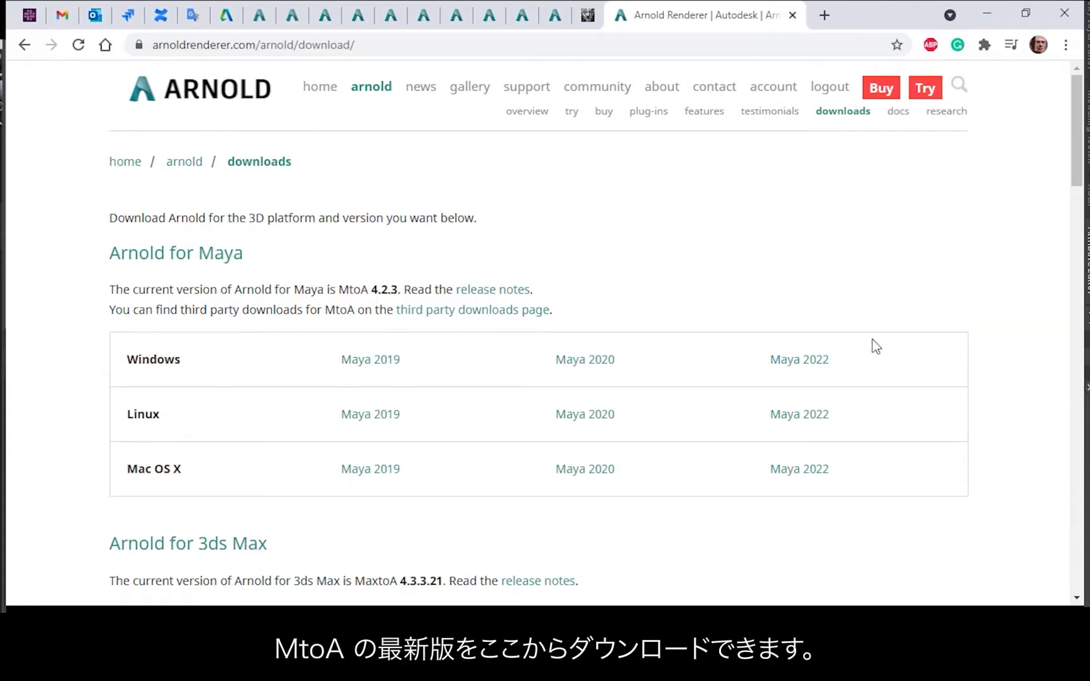
Open the MtoA 4.2.3 release notes in a new tab, then the 4.2.2 notes
{"action": "right_click", "coordinate": [483, 291]}
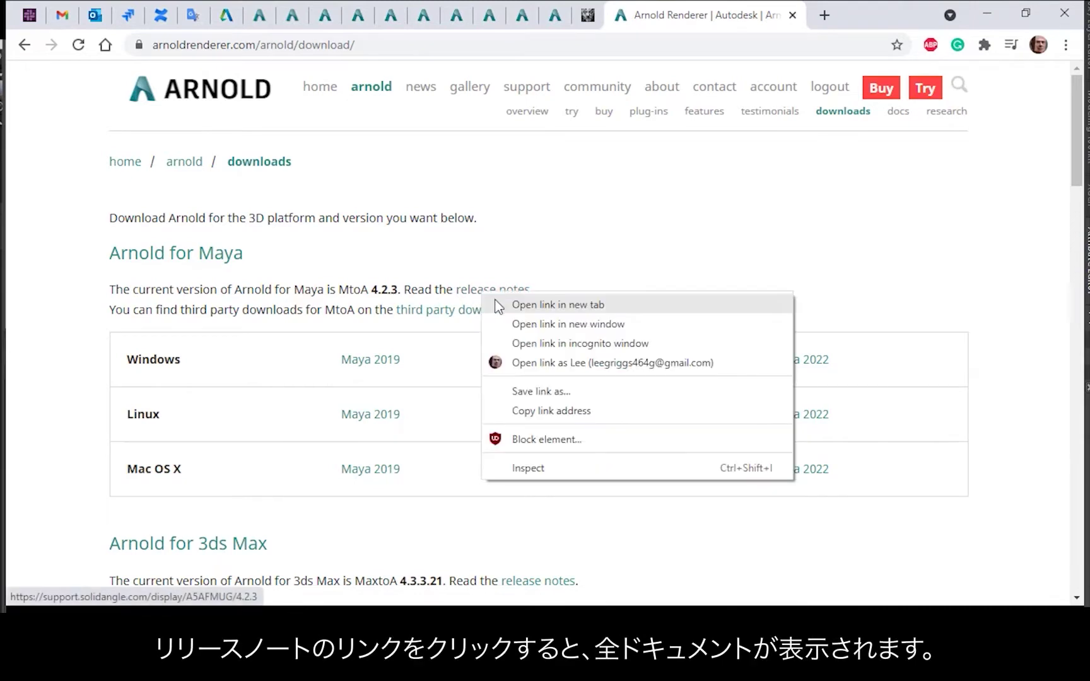
{"action": "left_click", "coordinate": [555, 304]}
{"action": "left_click", "coordinate": [800, 12]}
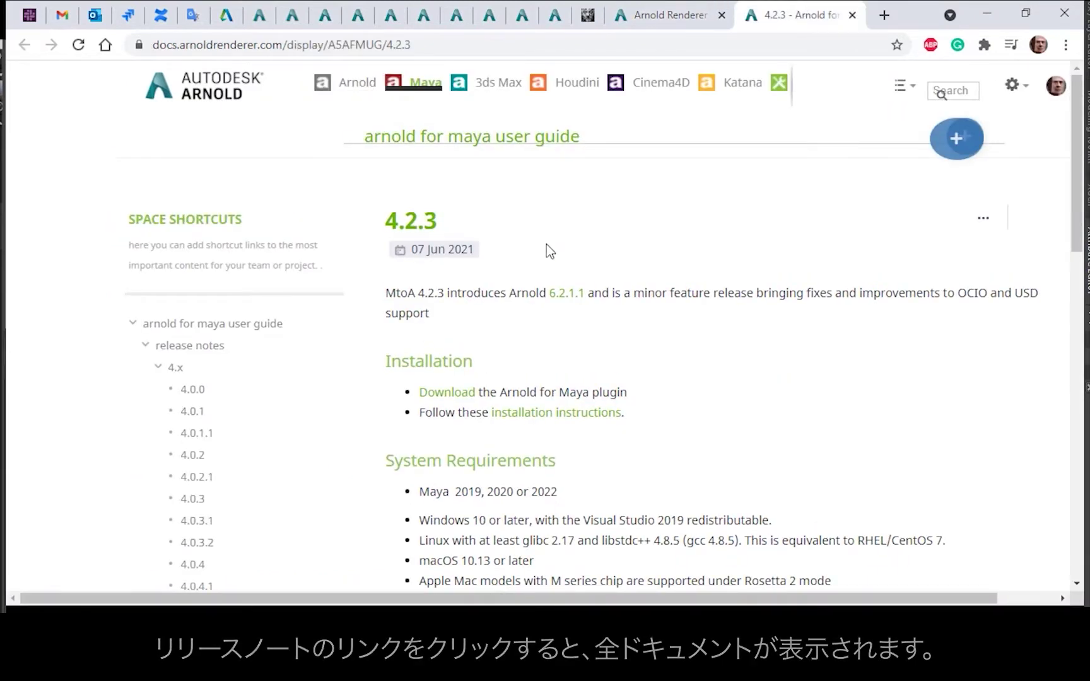
{"action": "scroll", "coordinate": [687, 250], "scroll_direction": "down", "scroll_amount": 4}
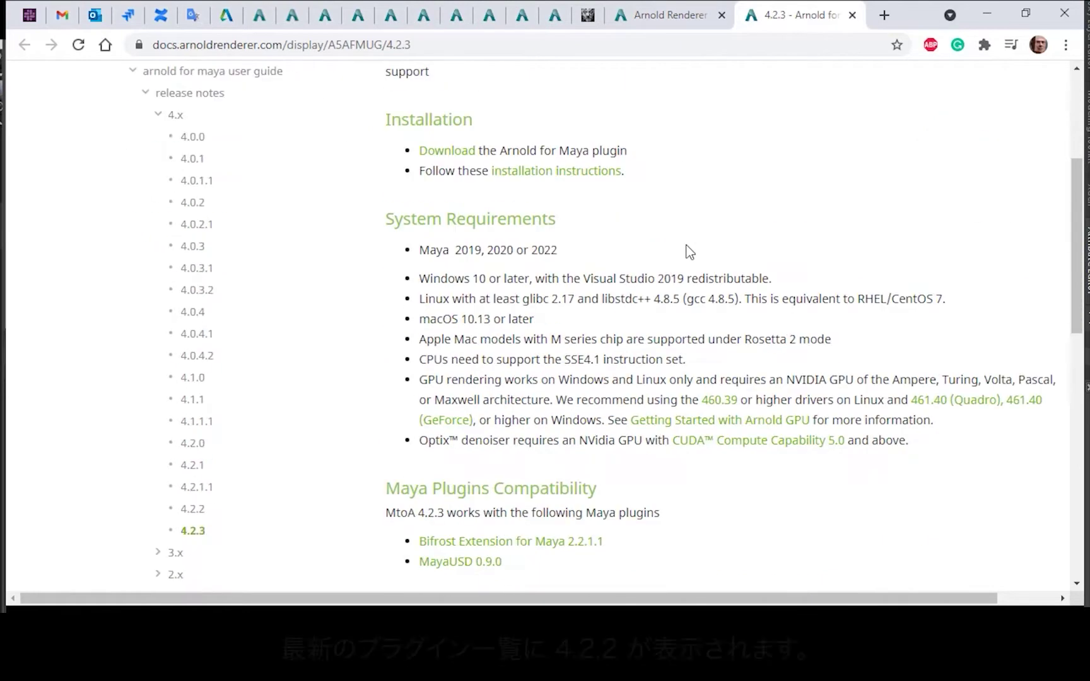
{"action": "left_click", "coordinate": [214, 518]}
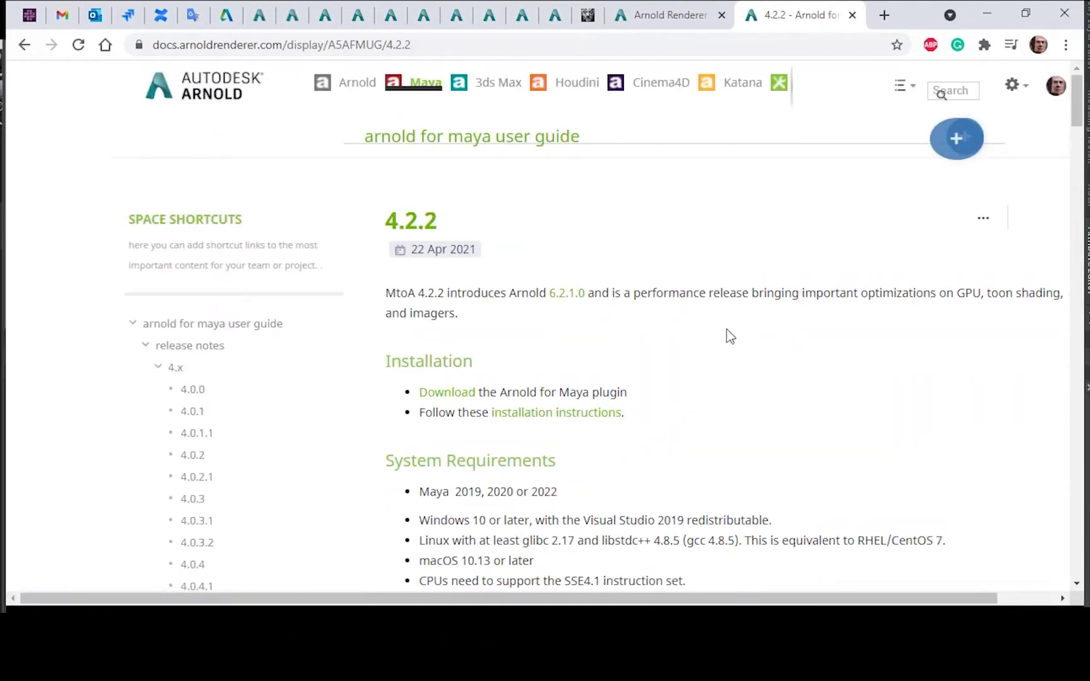
Read the 4.2.2 toon shader 4x speedup entry and its benchmark chart, then return to Maya
{"action": "scroll", "coordinate": [772, 330], "scroll_direction": "right", "scroll_amount": 2}
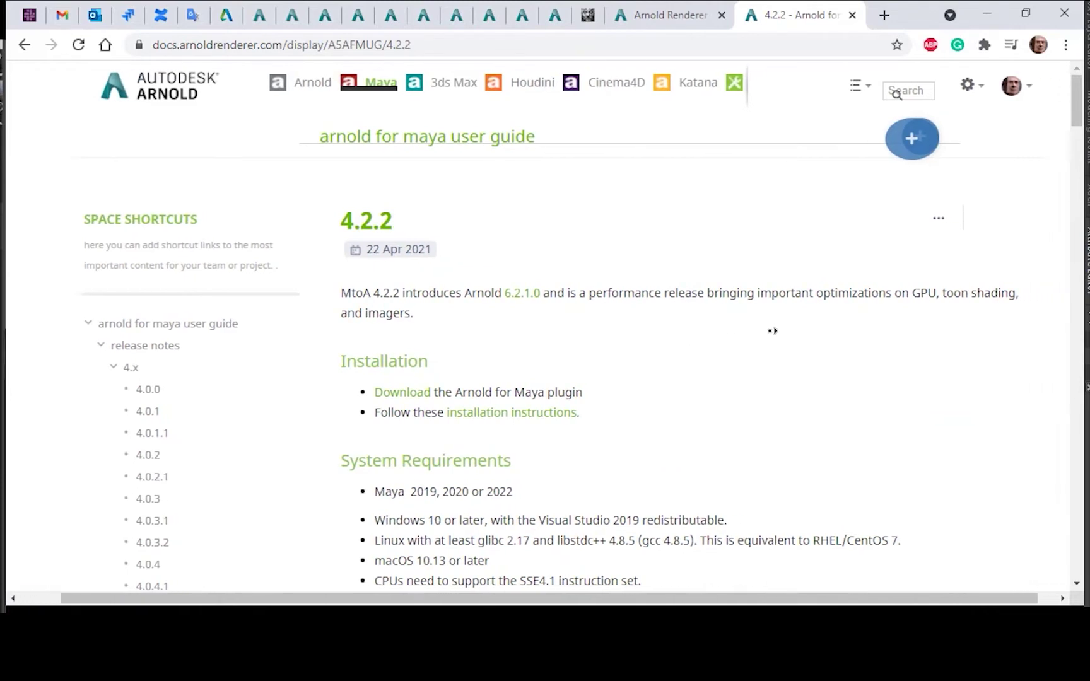
{"action": "left_click_drag", "start_coordinate": [665, 298], "coordinate": [855, 296]}
{"action": "left_click", "coordinate": [759, 293]}
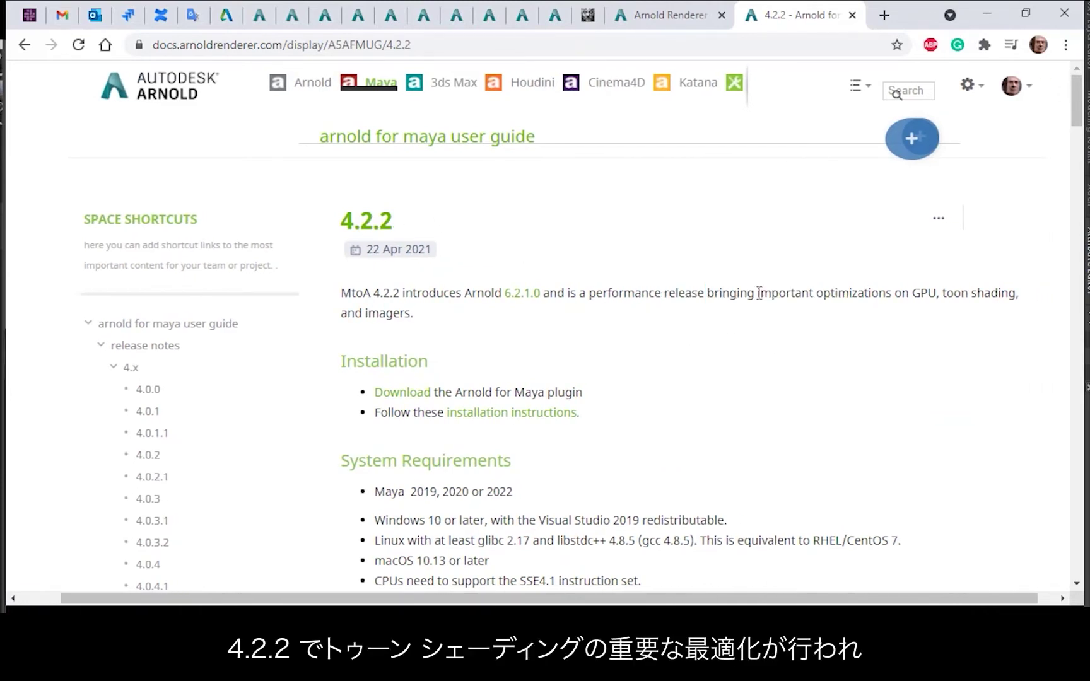
{"action": "left_click", "coordinate": [997, 364]}
{"action": "scroll", "coordinate": [706, 315], "scroll_direction": "down", "scroll_amount": 8}
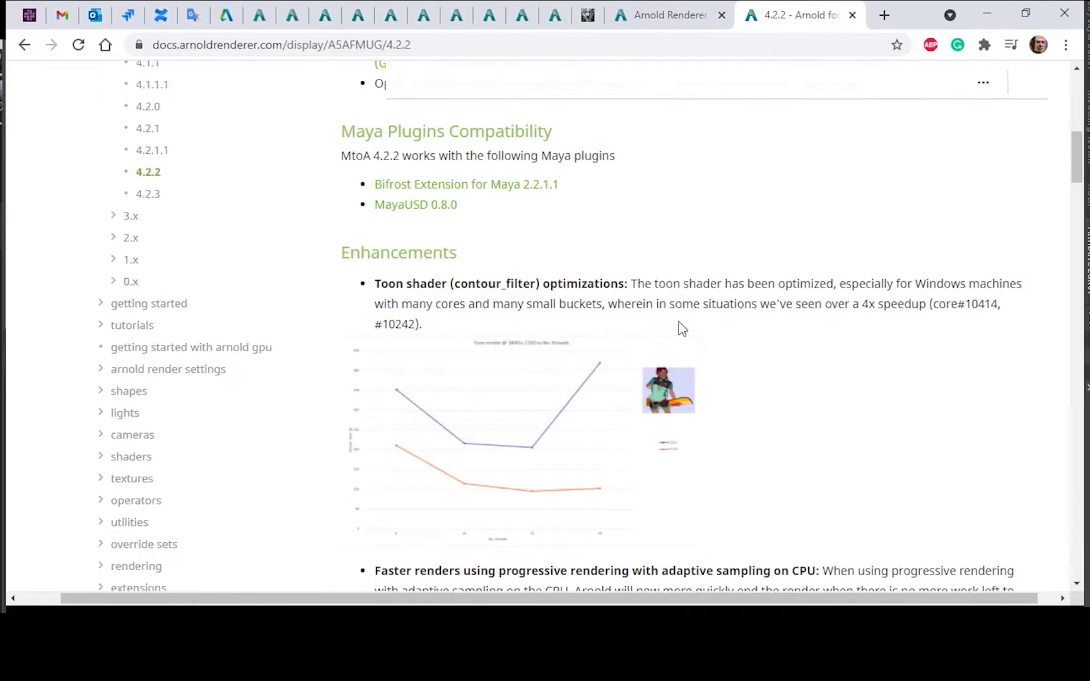
{"action": "left_click_drag", "start_coordinate": [680, 283], "coordinate": [1025, 312]}
{"action": "left_click", "coordinate": [566, 309]}
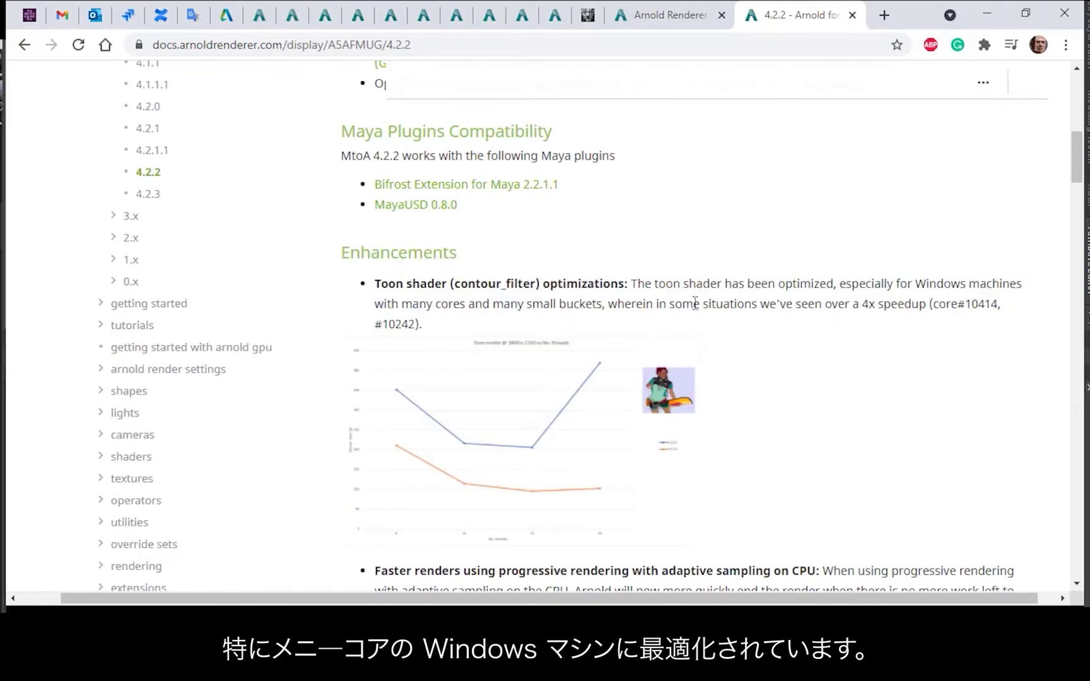
{"action": "left_click_drag", "start_coordinate": [645, 304], "coordinate": [867, 304]}
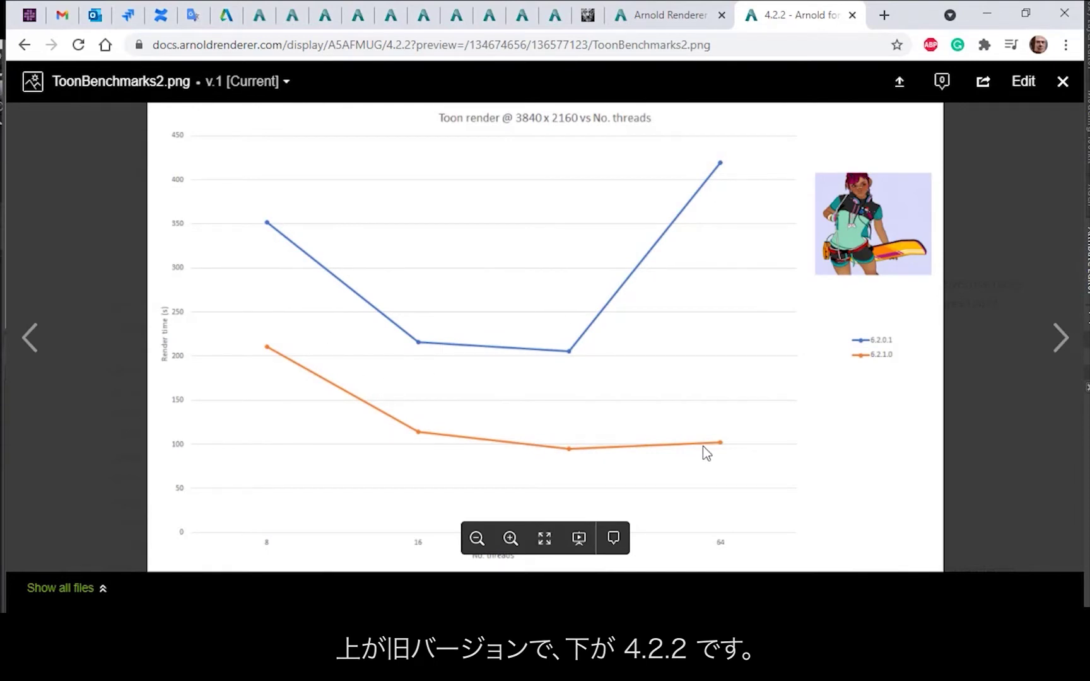
{"action": "key", "text": "Escape"}
{"action": "key", "text": "alt+Tab"}
{"action": "key", "text": "alt+Tab"}
{"action": "key", "text": "alt+Tab"}
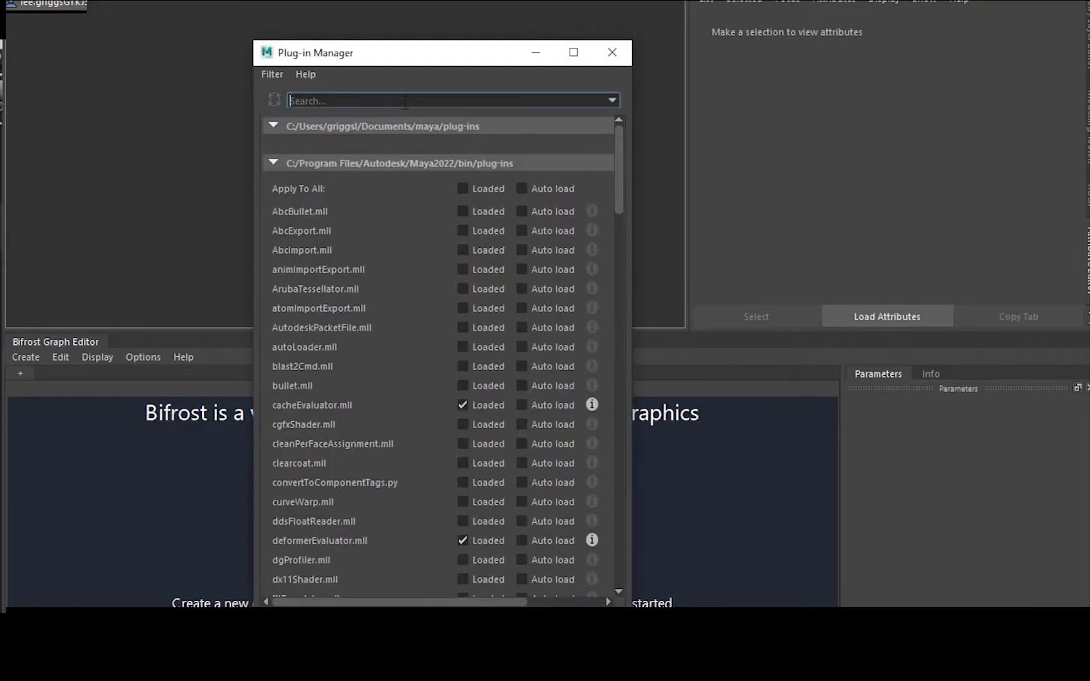
Load the mtoa.mll plug-in and keep Arnold Renderer as the renderer in Render Settings
{"action": "type", "text": "a"}
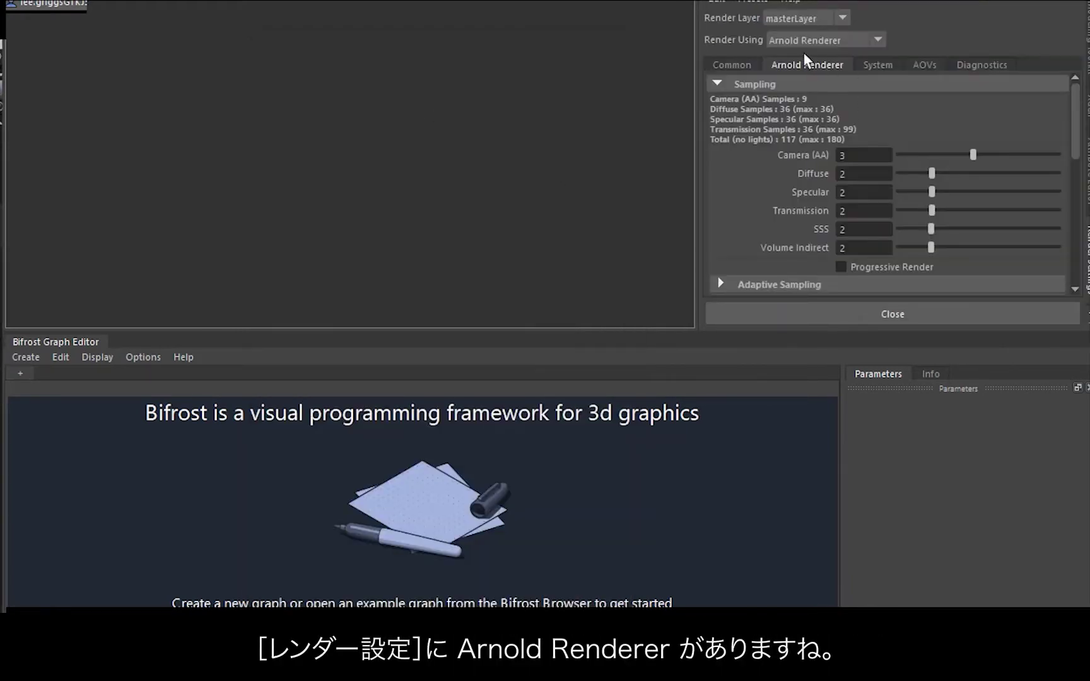
{"action": "left_click", "coordinate": [804, 42]}
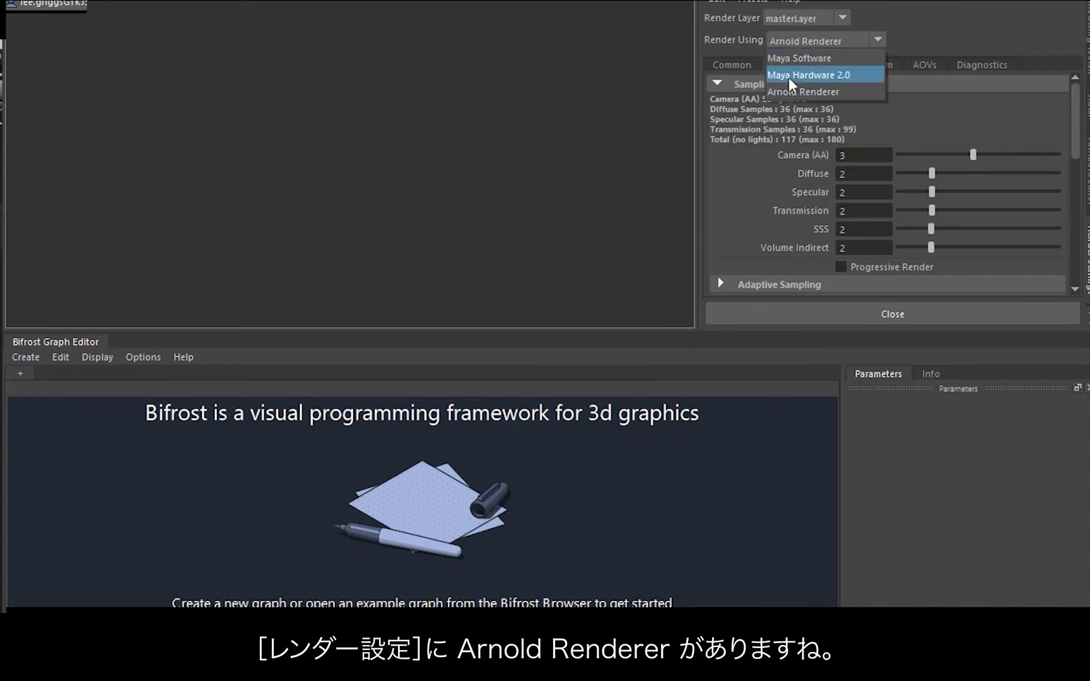
{"action": "left_click", "coordinate": [605, 190]}
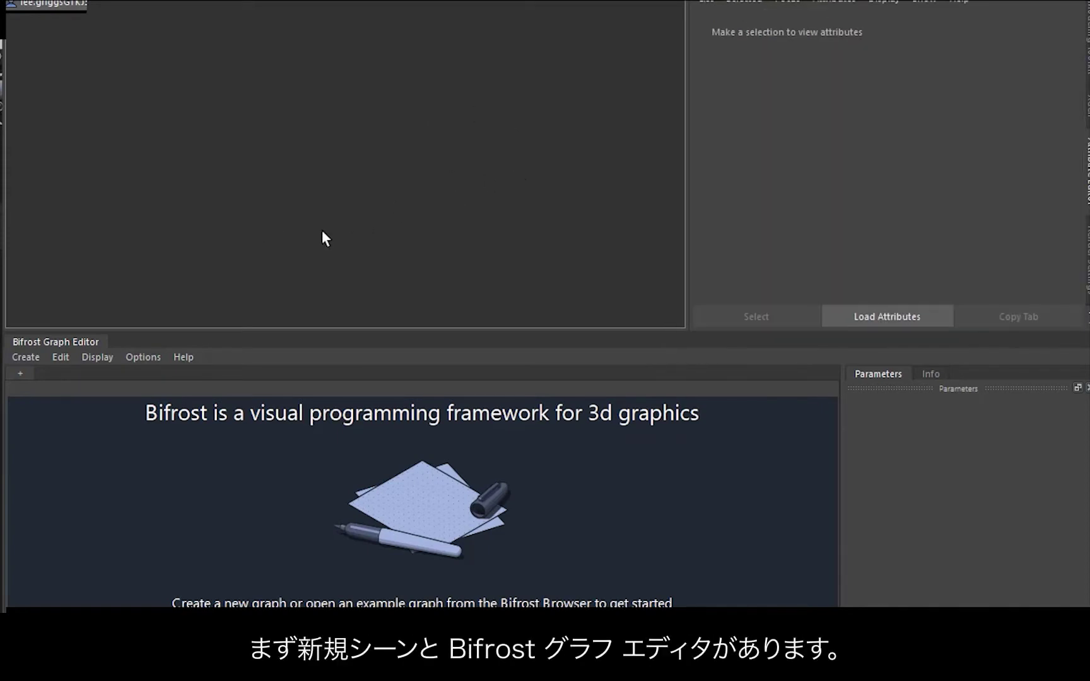
Open the Bifrost Browser from the Windows menu and pick flat_hurricane_noise under Fields
{"action": "key", "text": "space"}
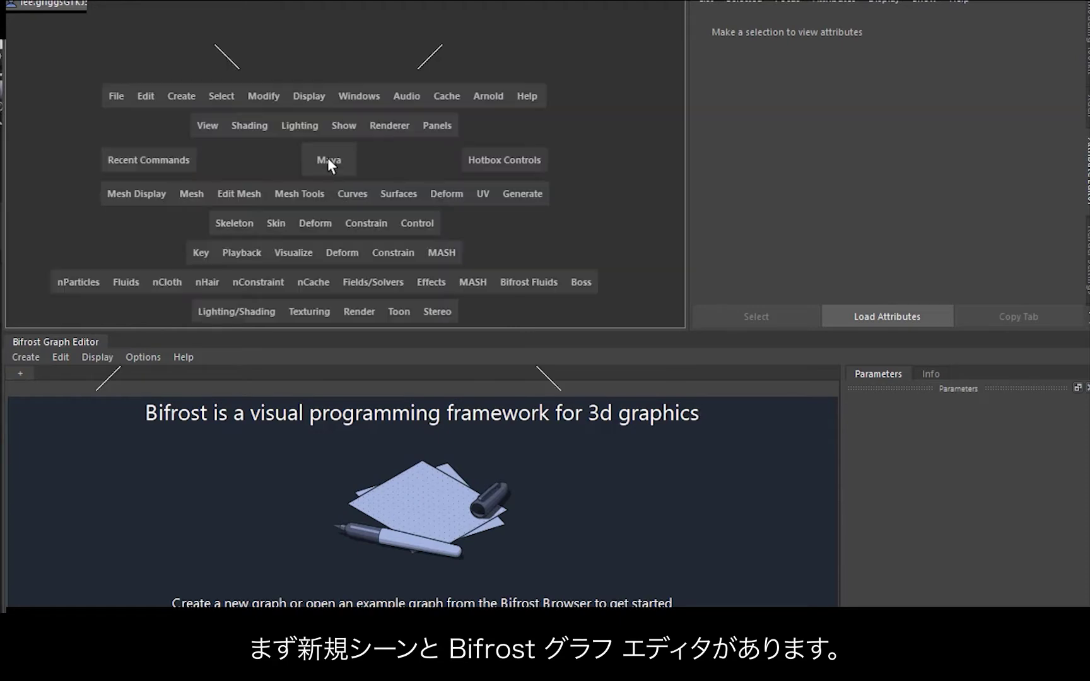
{"action": "left_click", "coordinate": [370, 97]}
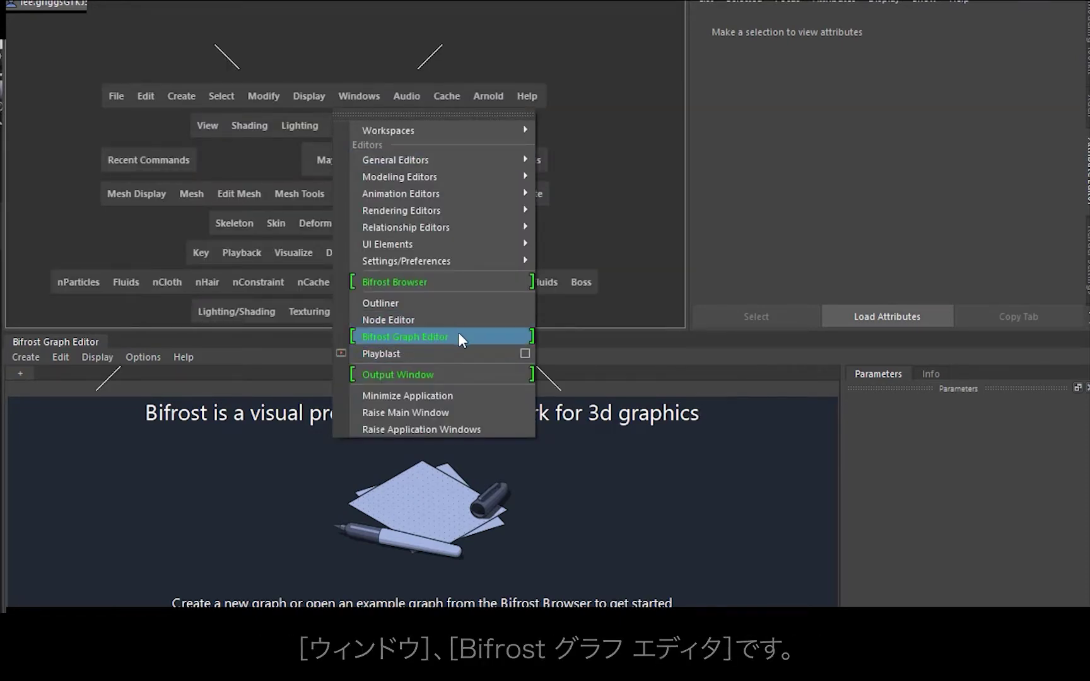
{"action": "left_click", "coordinate": [618, 204]}
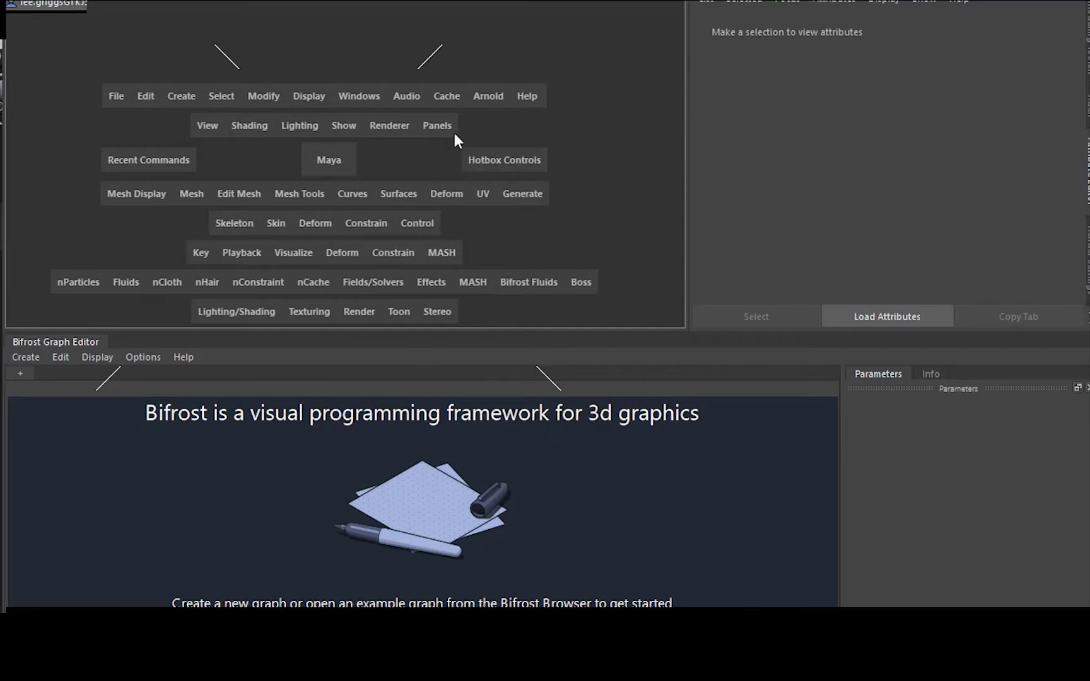
{"action": "left_click", "coordinate": [362, 96]}
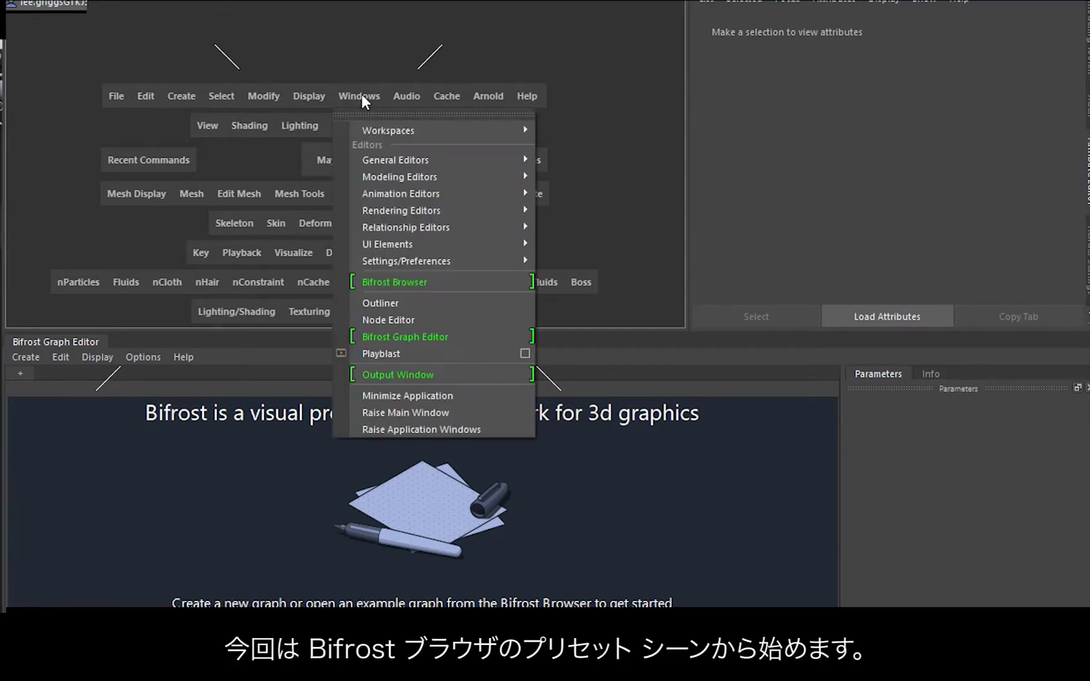
{"action": "left_click", "coordinate": [449, 283]}
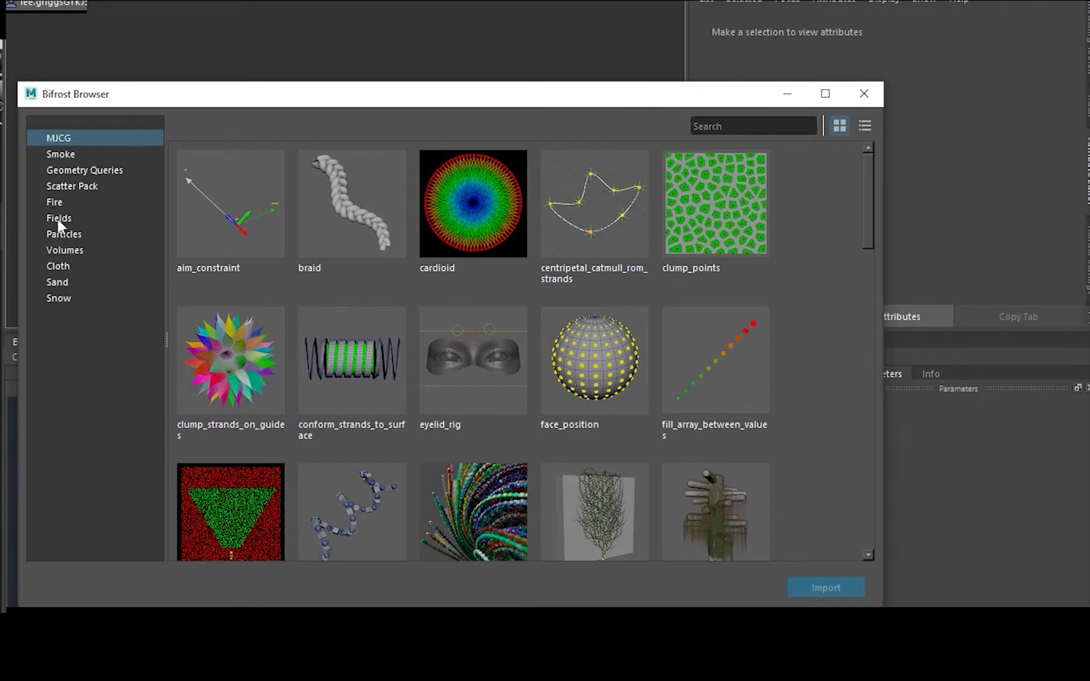
{"action": "left_click", "coordinate": [57, 218]}
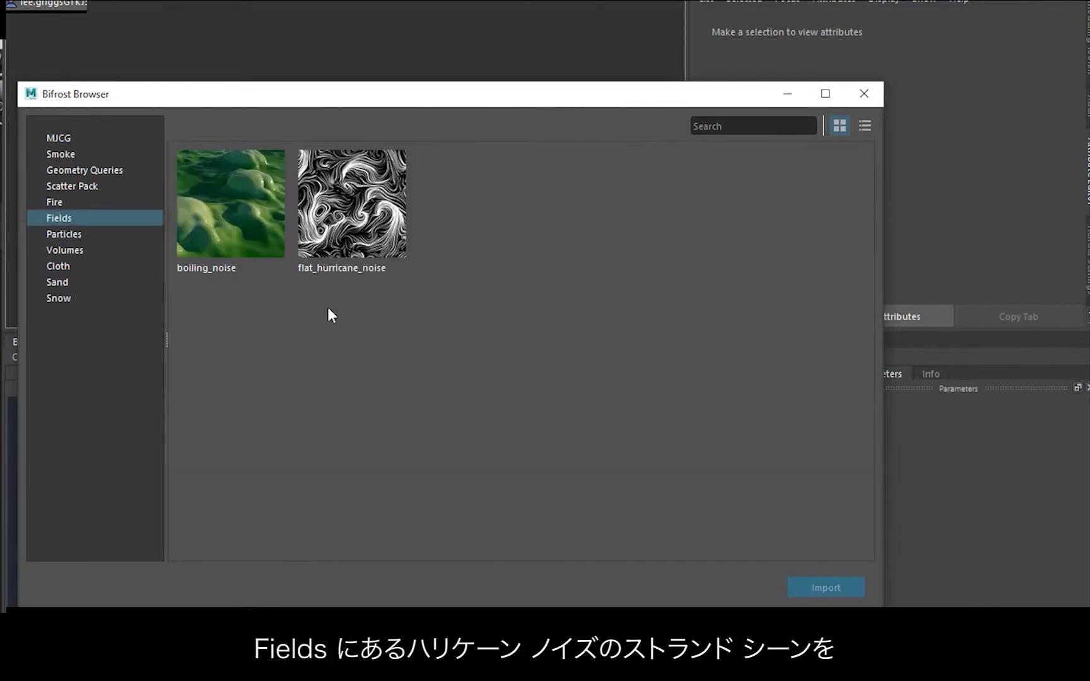
{"action": "left_click", "coordinate": [346, 197]}
Load flat_hurricane_noise, move its create_mesh_plane node, and orbit to a low side view
{"action": "double_click", "coordinate": [366, 206]}
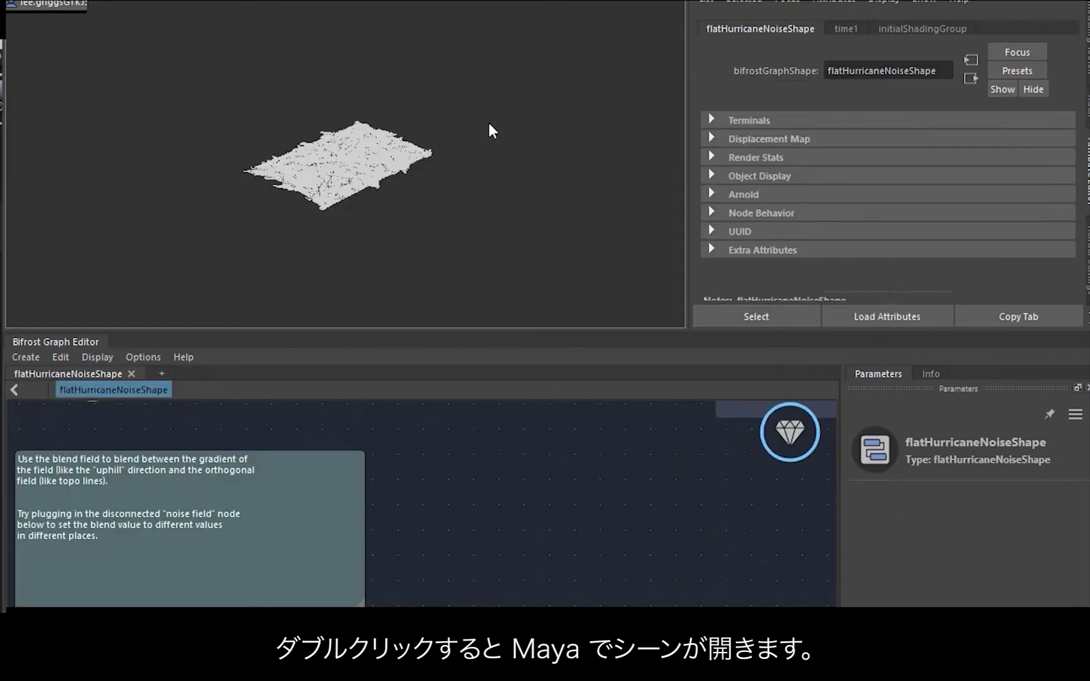
{"action": "scroll", "coordinate": [491, 130], "scroll_direction": "up", "scroll_amount": 8}
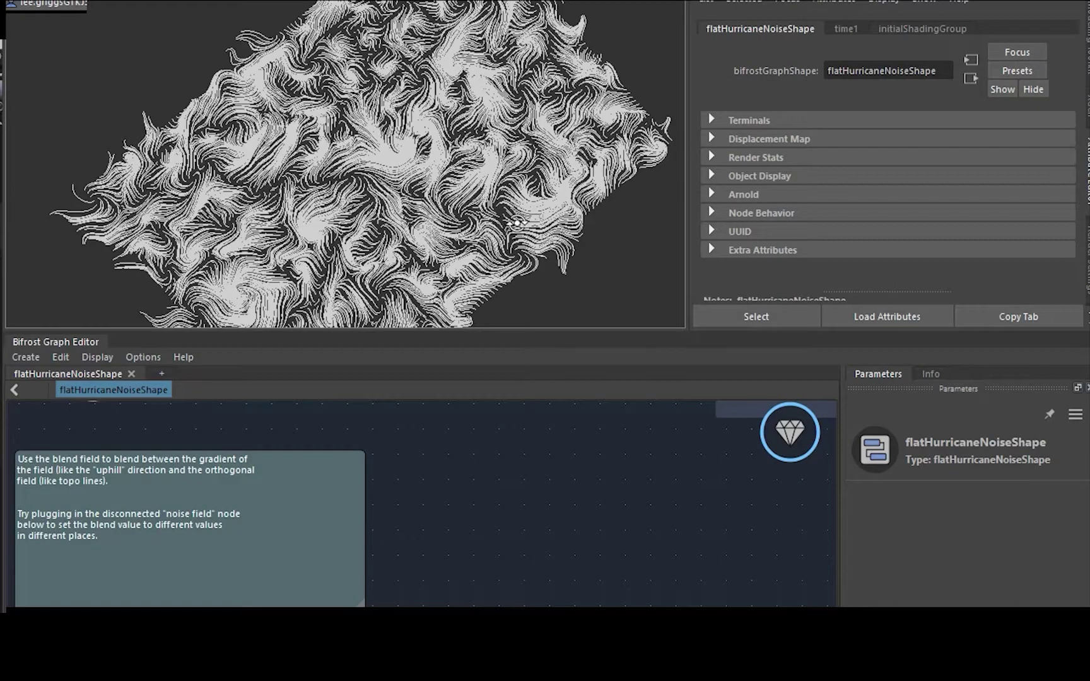
{"action": "scroll", "coordinate": [517, 222], "scroll_direction": "down", "scroll_amount": 8}
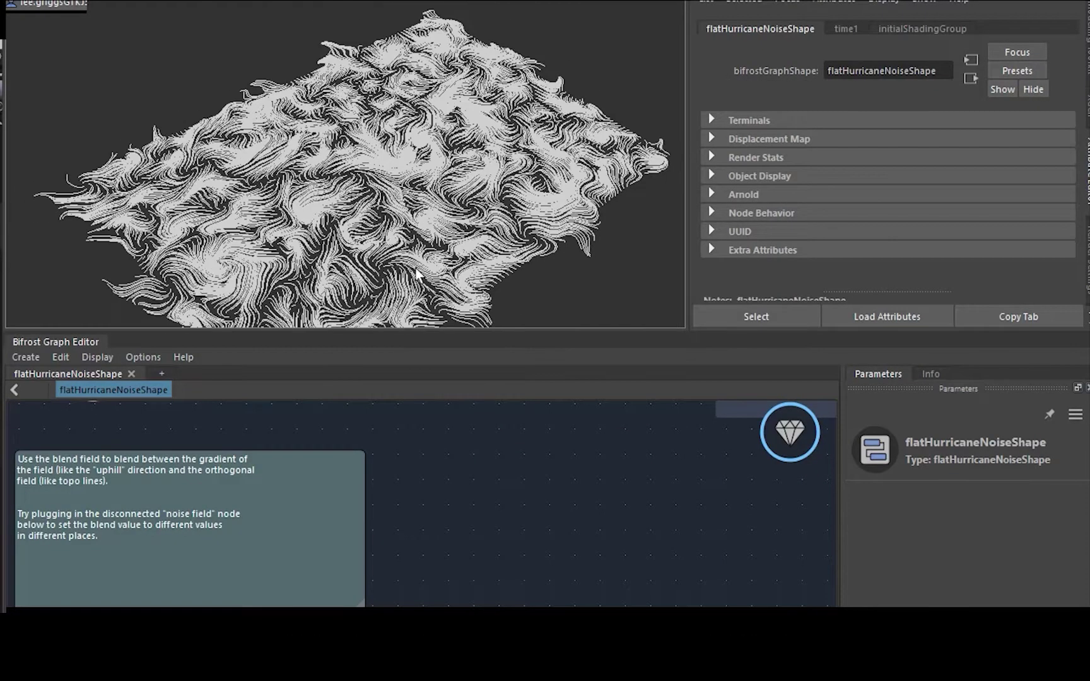
{"action": "left_click", "coordinate": [602, 307]}
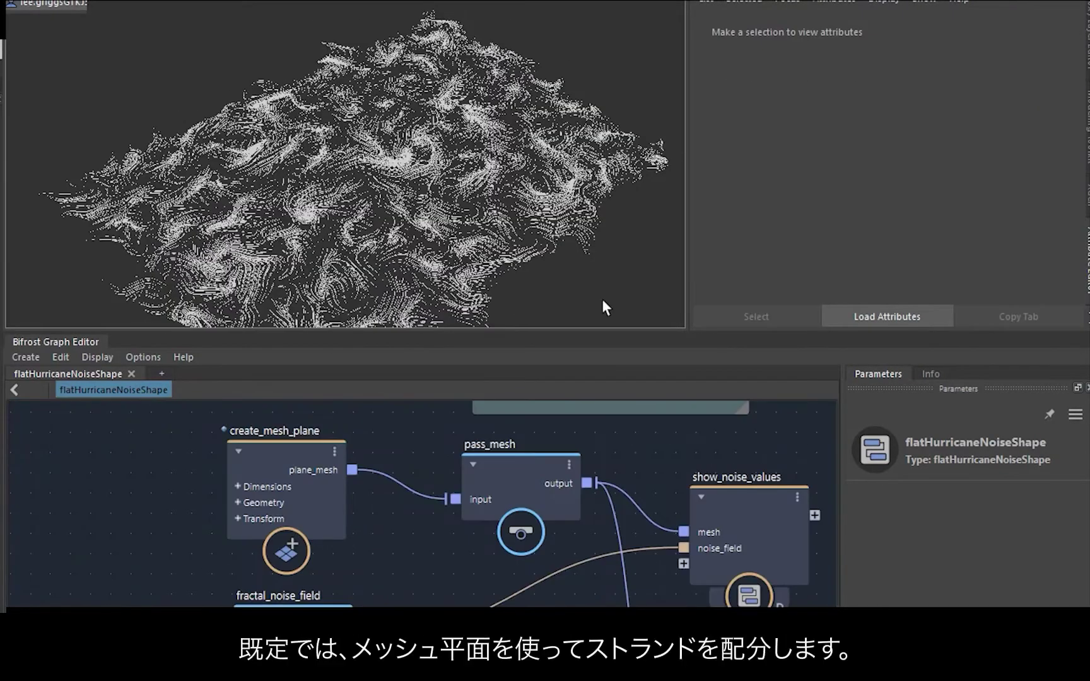
{"action": "left_click_drag", "start_coordinate": [296, 435], "coordinate": [259, 431]}
{"action": "left_click_drag", "start_coordinate": [606, 294], "coordinate": [638, 291], "text": "alt"}
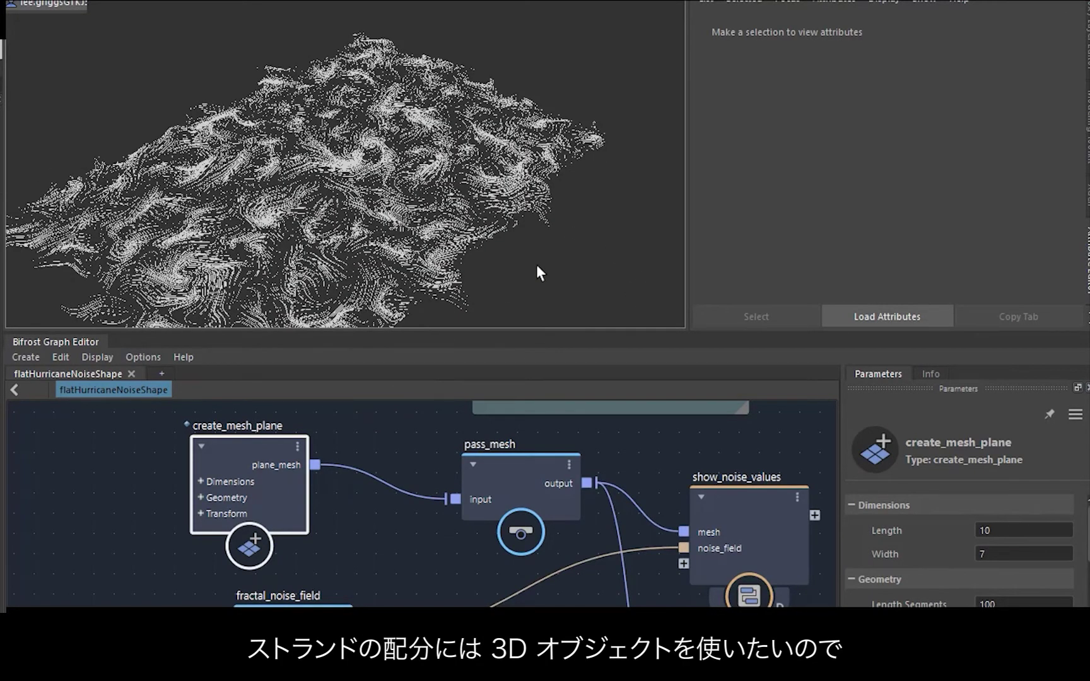
Create a polygon sphere from the Polygon Primitives menu
{"action": "key", "text": "space"}
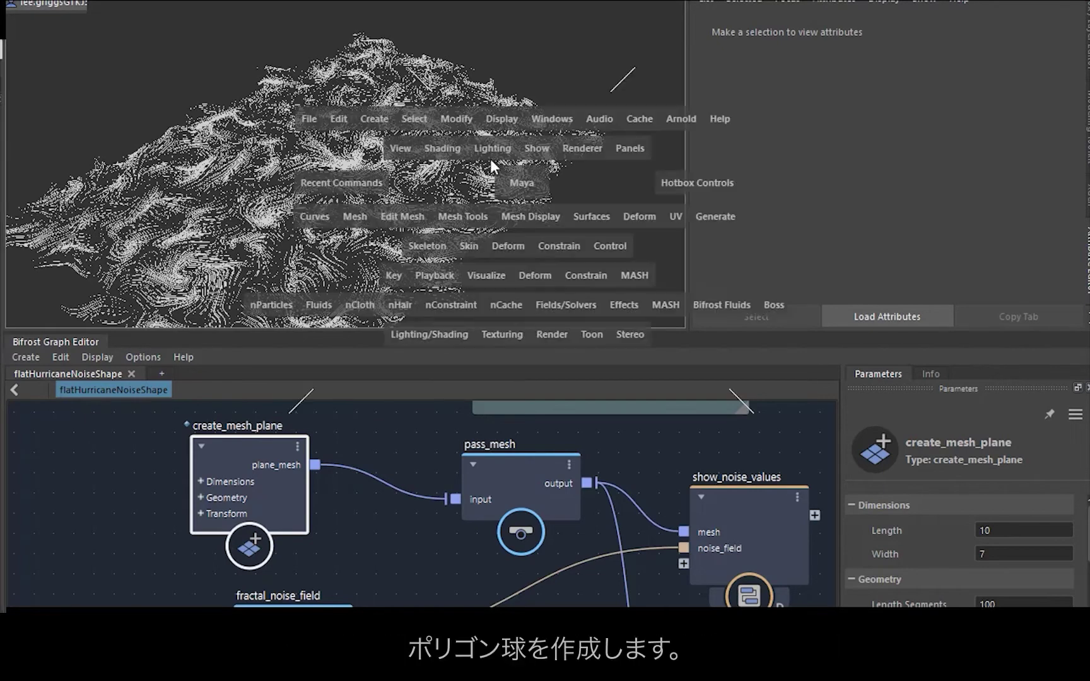
{"action": "left_click_drag", "start_coordinate": [386, 118], "coordinate": [650, 185]}
{"action": "left_click", "coordinate": [604, 222]}
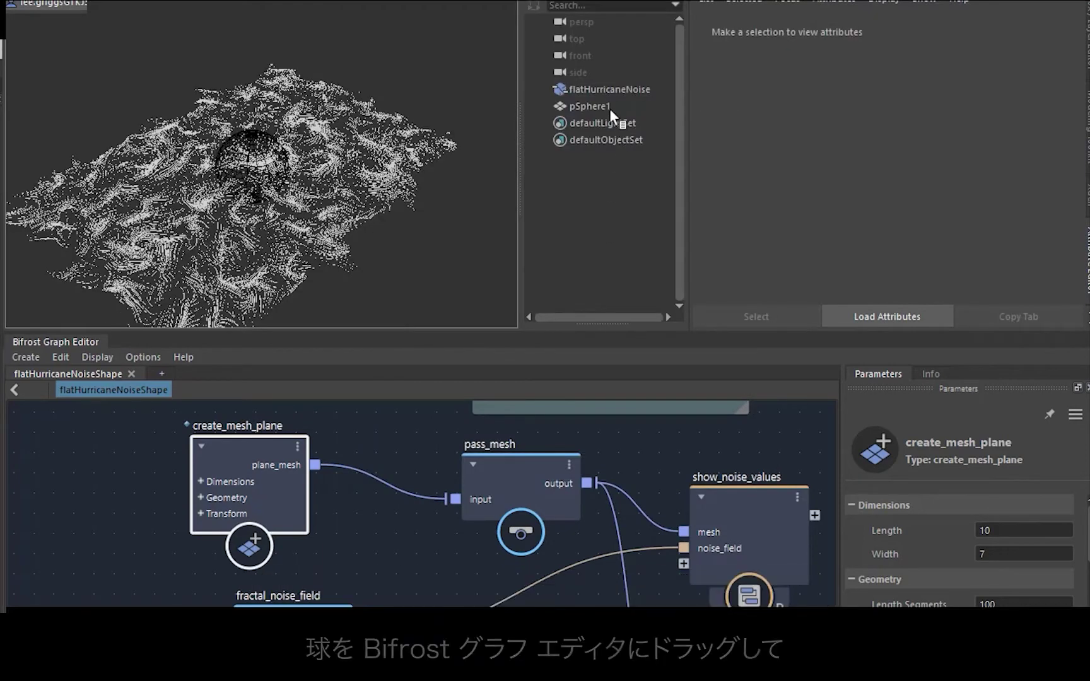
Bring pSphere1 into the graph, wire its mesh to pass_mesh, and delete create_mesh_plane
{"action": "middle_click_drag", "start_coordinate": [610, 108], "coordinate": [119, 461]}
{"action": "left_click_drag", "start_coordinate": [252, 461], "coordinate": [264, 528]}
{"action": "left_click_drag", "start_coordinate": [182, 502], "coordinate": [455, 499]}
{"action": "left_click_drag", "start_coordinate": [143, 499], "coordinate": [211, 465]}
{"action": "left_click", "coordinate": [248, 528]}
{"action": "key", "text": "Delete"}
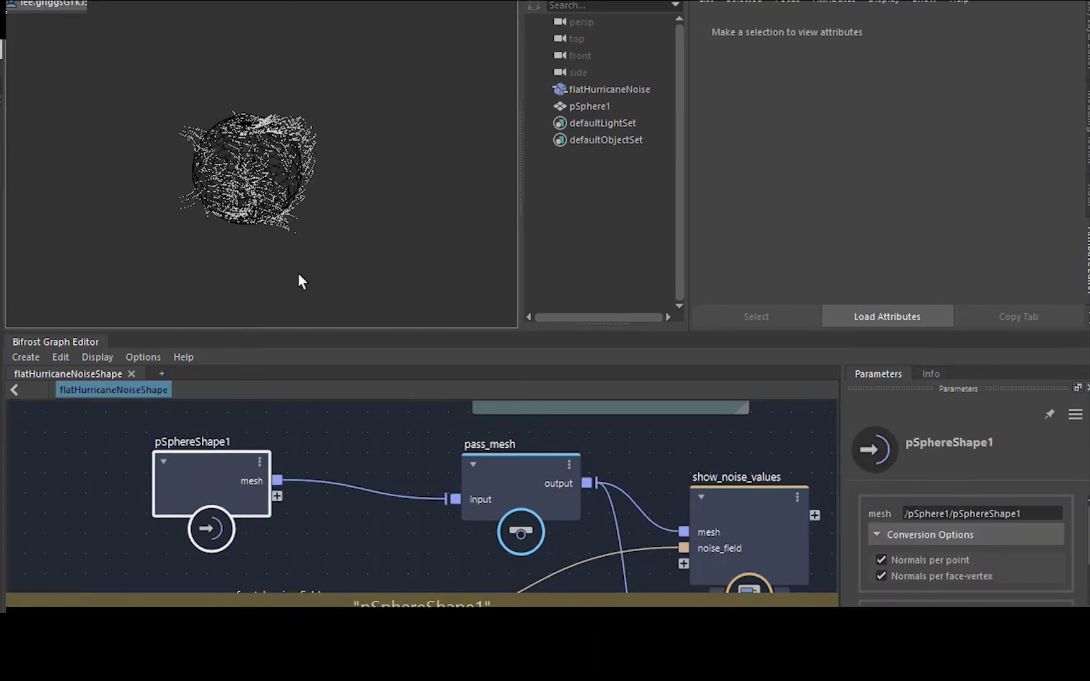
Hide pSphere1 so only its noise strands show, and tidy the pSphereShape1 node
{"action": "left_click", "coordinate": [605, 105]}
{"action": "key", "text": "ctrl+h"}
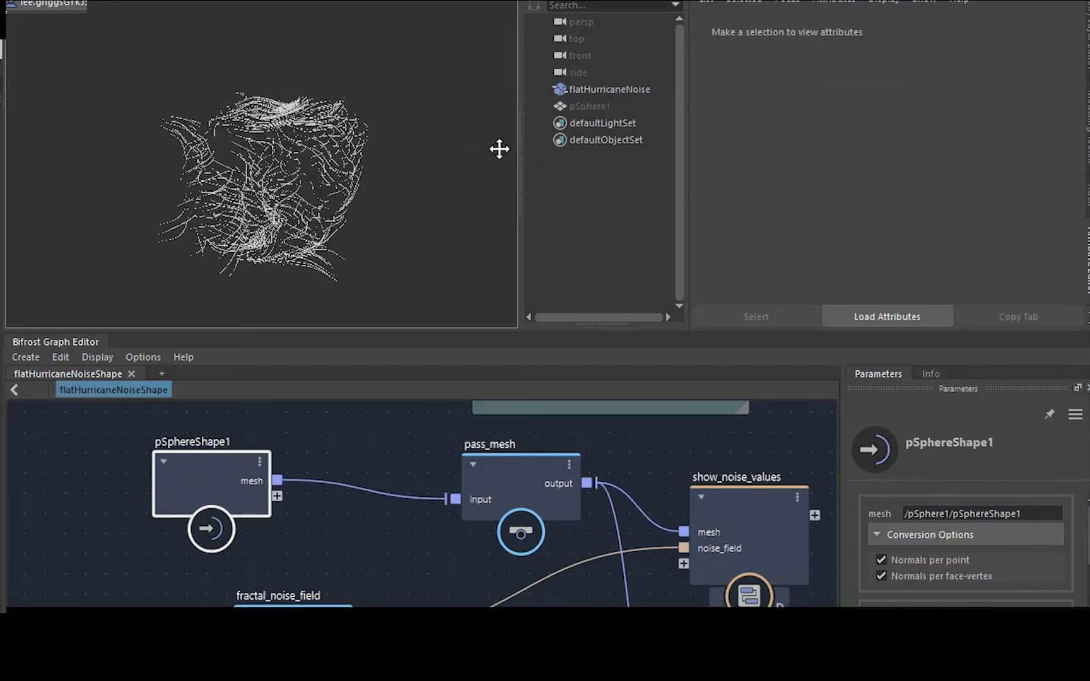
{"action": "left_click_drag", "start_coordinate": [499, 161], "coordinate": [420, 220], "text": "alt"}
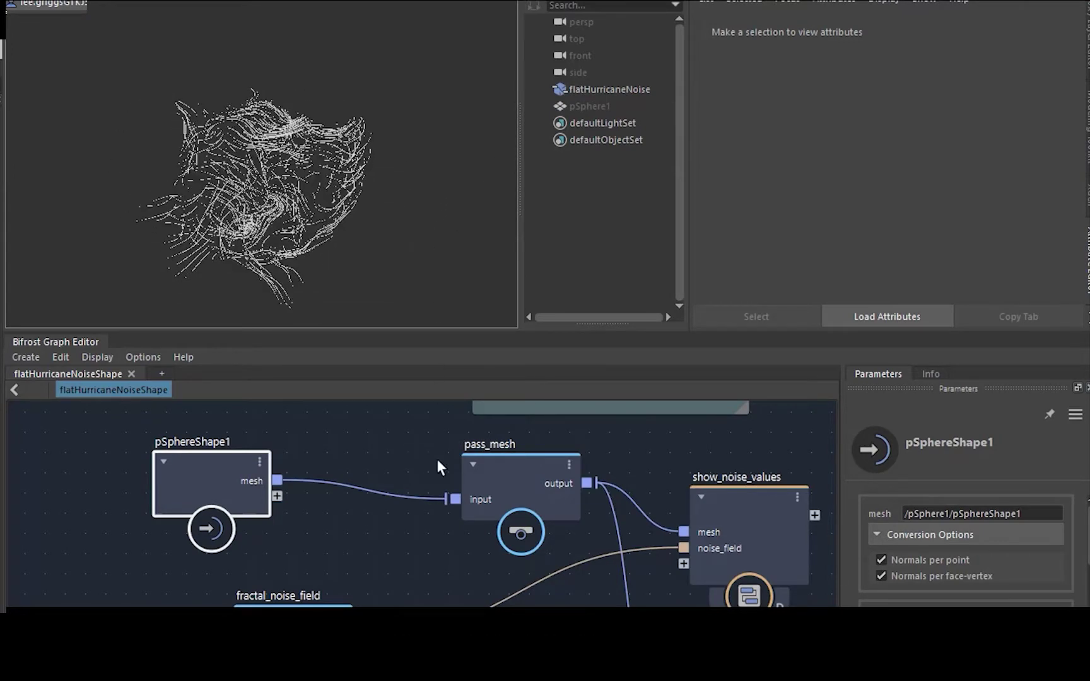
{"action": "left_click", "coordinate": [420, 439]}
{"action": "left_click_drag", "start_coordinate": [227, 464], "coordinate": [129, 468]}
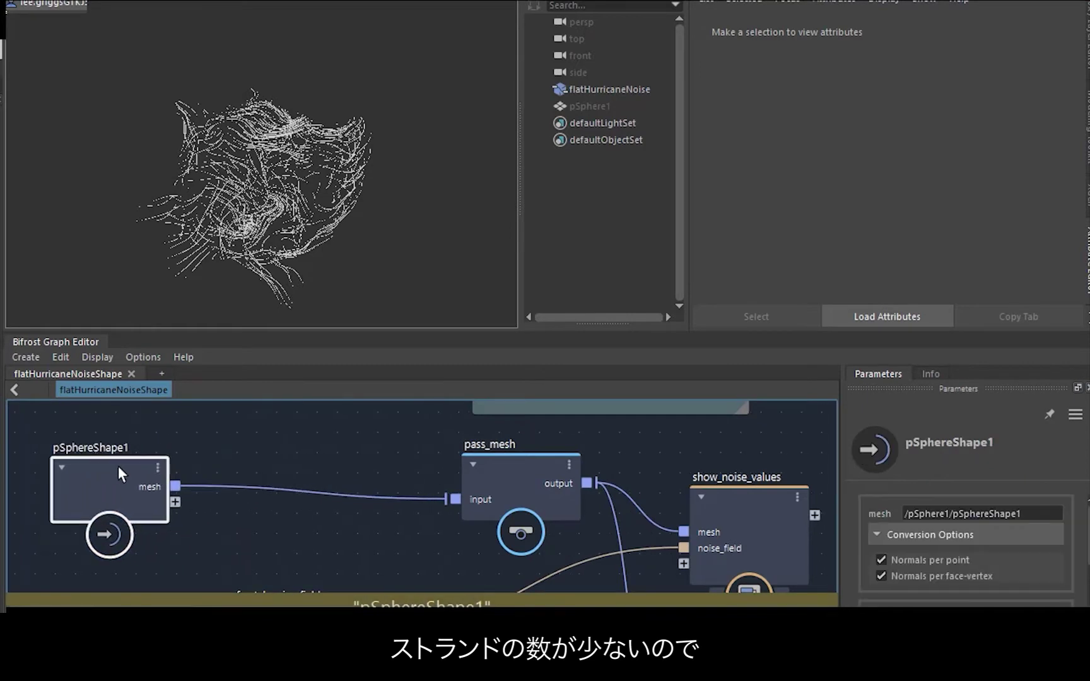
Insert a scatter_points node between pSphereShape1 and the pass_mesh input
{"action": "left_click", "coordinate": [287, 451]}
{"action": "key", "text": "Tab"}
{"action": "type", "text": "scat"}
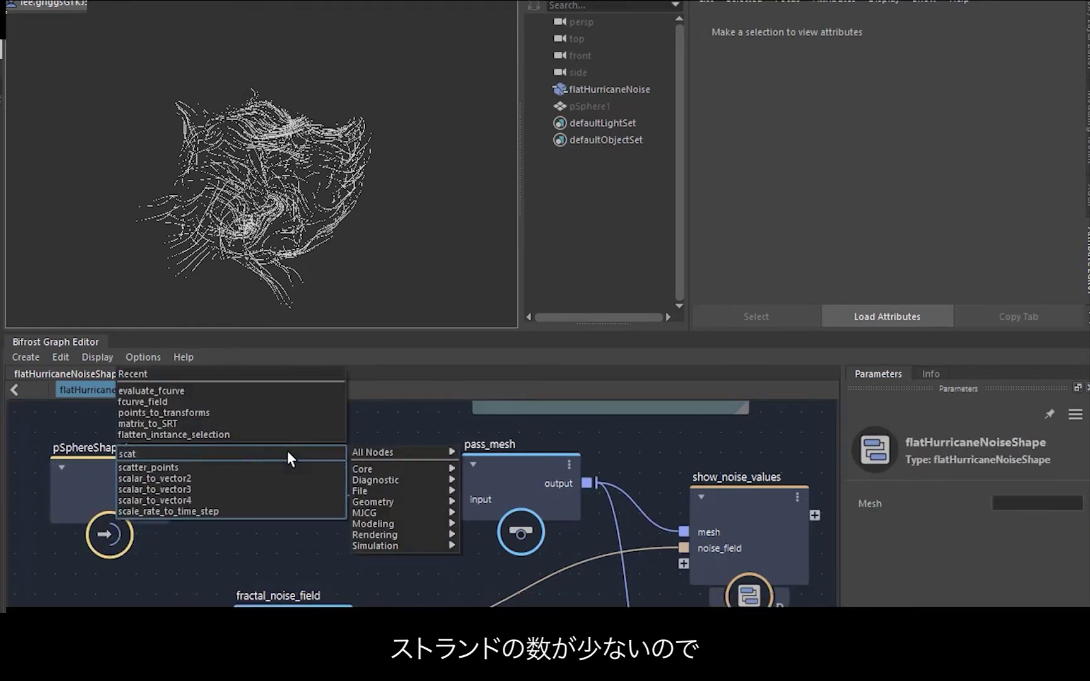
{"action": "key", "text": "Down"}
{"action": "key", "text": "Return"}
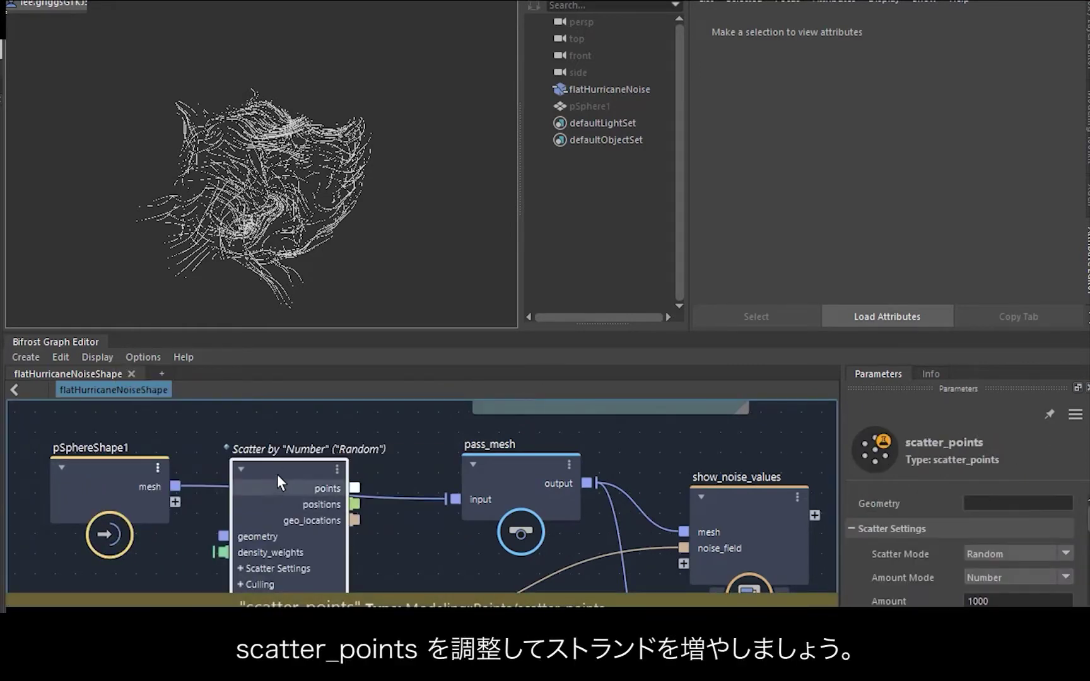
{"action": "left_click_drag", "start_coordinate": [277, 472], "coordinate": [291, 443]}
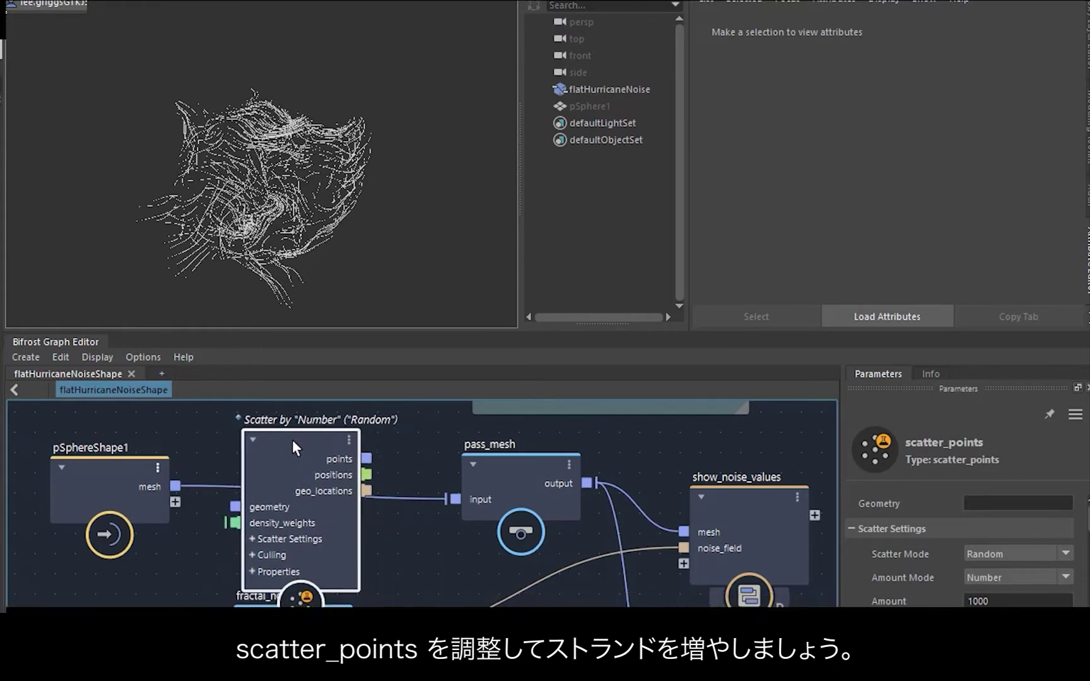
{"action": "left_click_drag", "start_coordinate": [367, 460], "coordinate": [450, 502]}
{"action": "left_click_drag", "start_coordinate": [230, 479], "coordinate": [236, 508]}
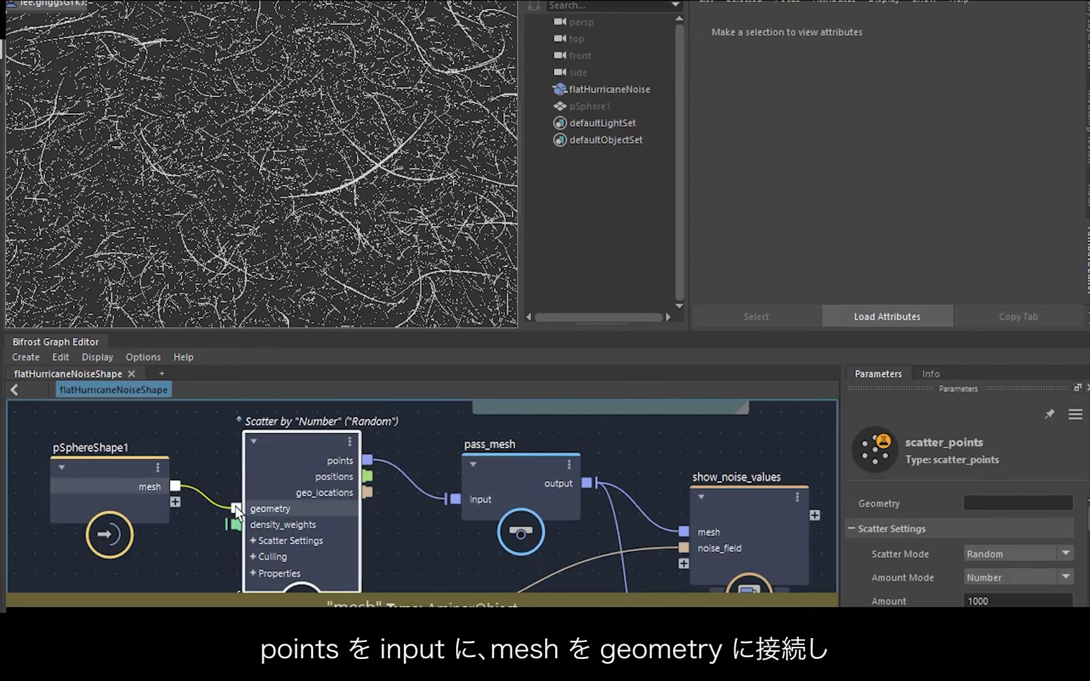
Set scatter_points Amount to 4000, then inspect the denser strands and pSphere1's attributes
{"action": "left_click", "coordinate": [321, 477]}
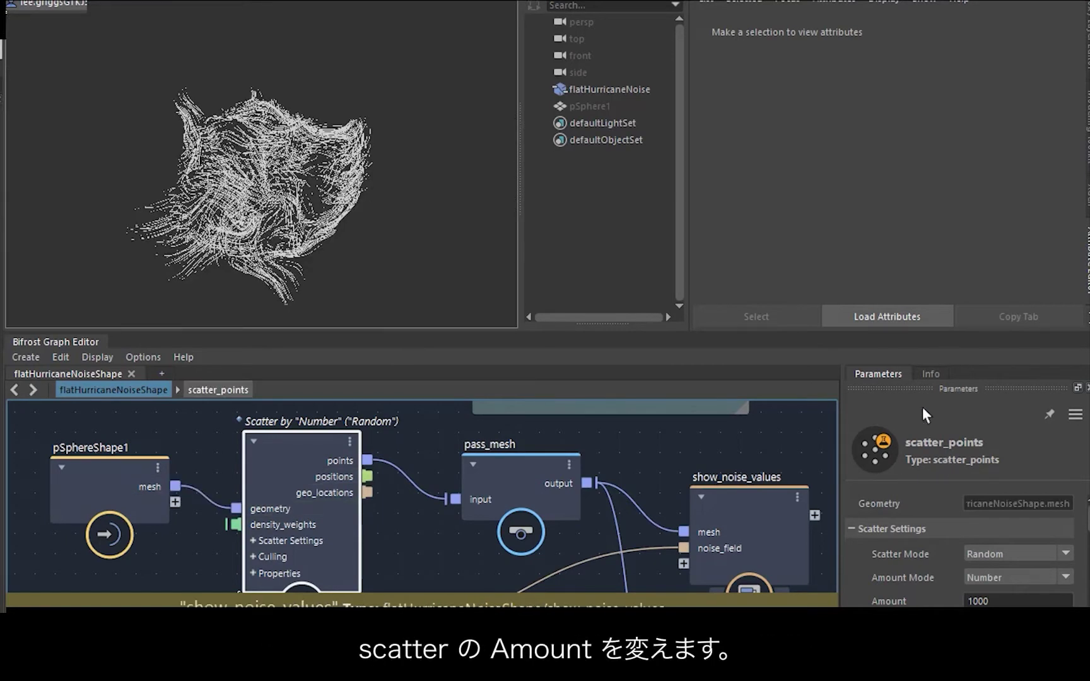
{"action": "left_click_drag", "start_coordinate": [841, 425], "coordinate": [735, 441]}
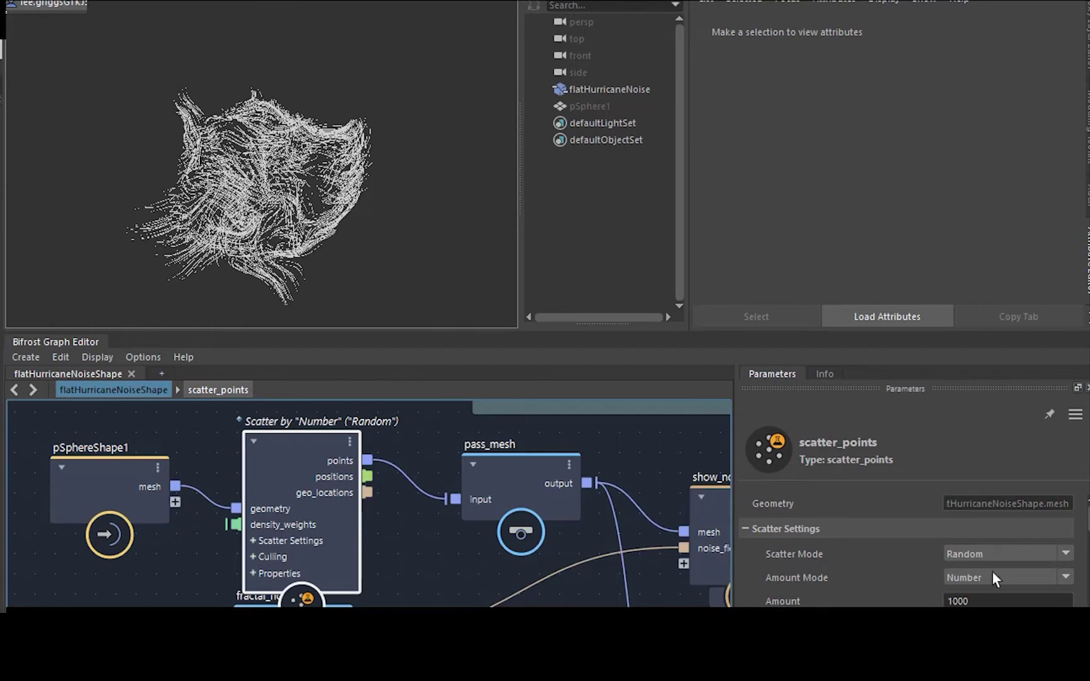
{"action": "left_click_drag", "start_coordinate": [838, 335], "coordinate": [842, 300]}
{"action": "scroll", "coordinate": [895, 498], "scroll_direction": "down", "scroll_amount": 4}
{"action": "key", "text": "Home"}
{"action": "key", "text": "Delete"}
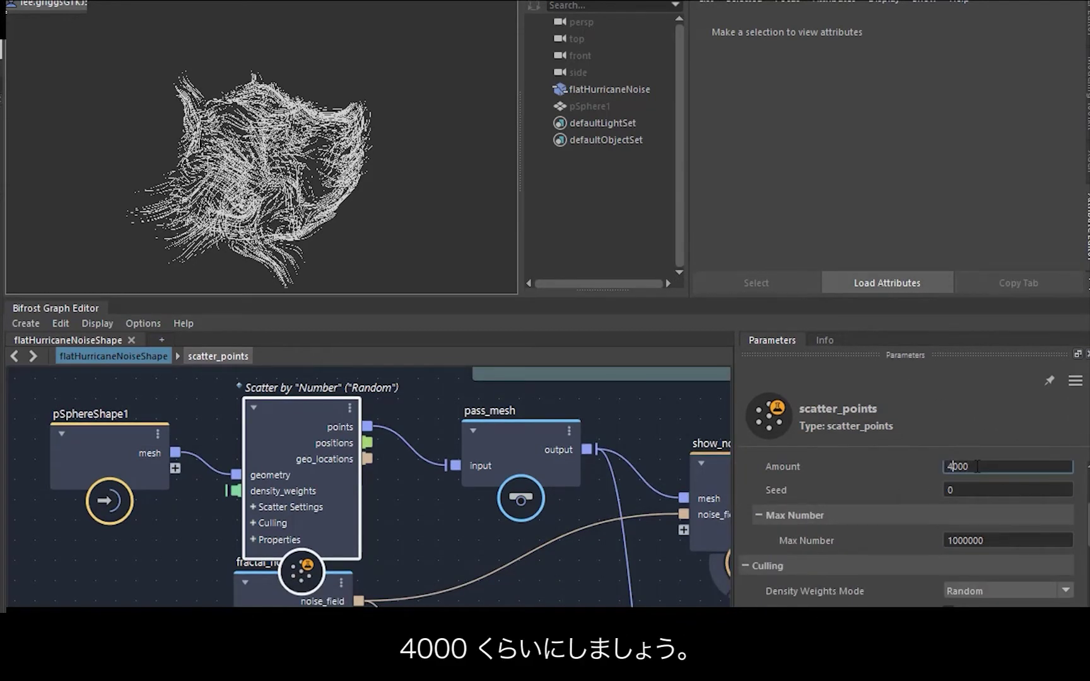
{"action": "key", "text": "Return"}
{"action": "left_click_drag", "start_coordinate": [446, 233], "coordinate": [455, 263], "text": "alt"}
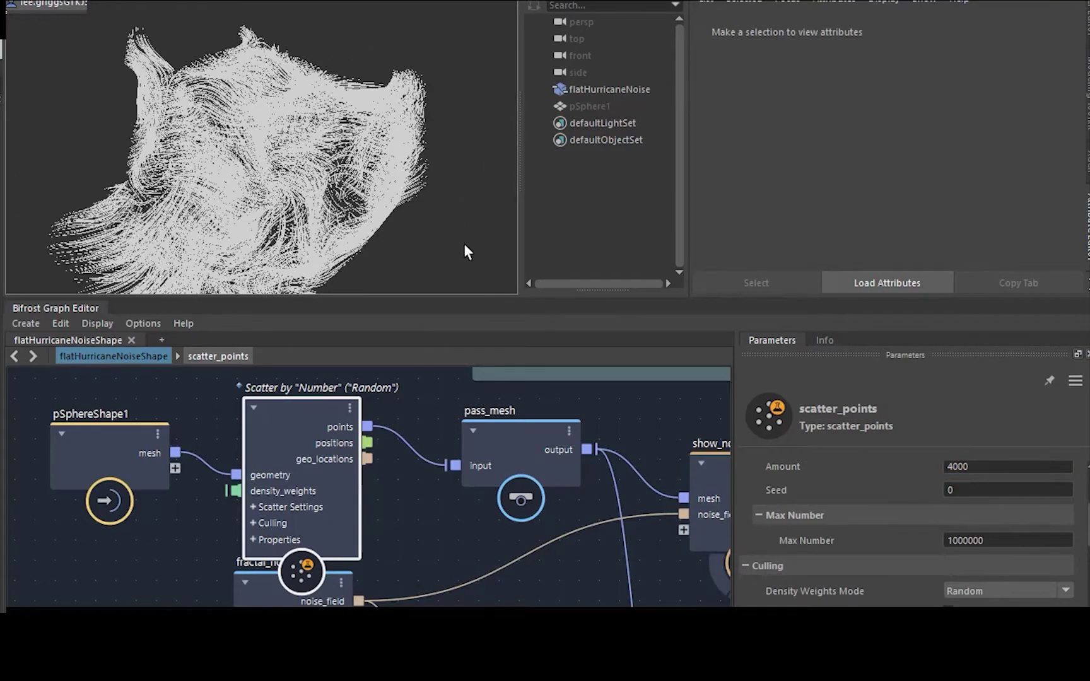
{"action": "left_click", "coordinate": [587, 106]}
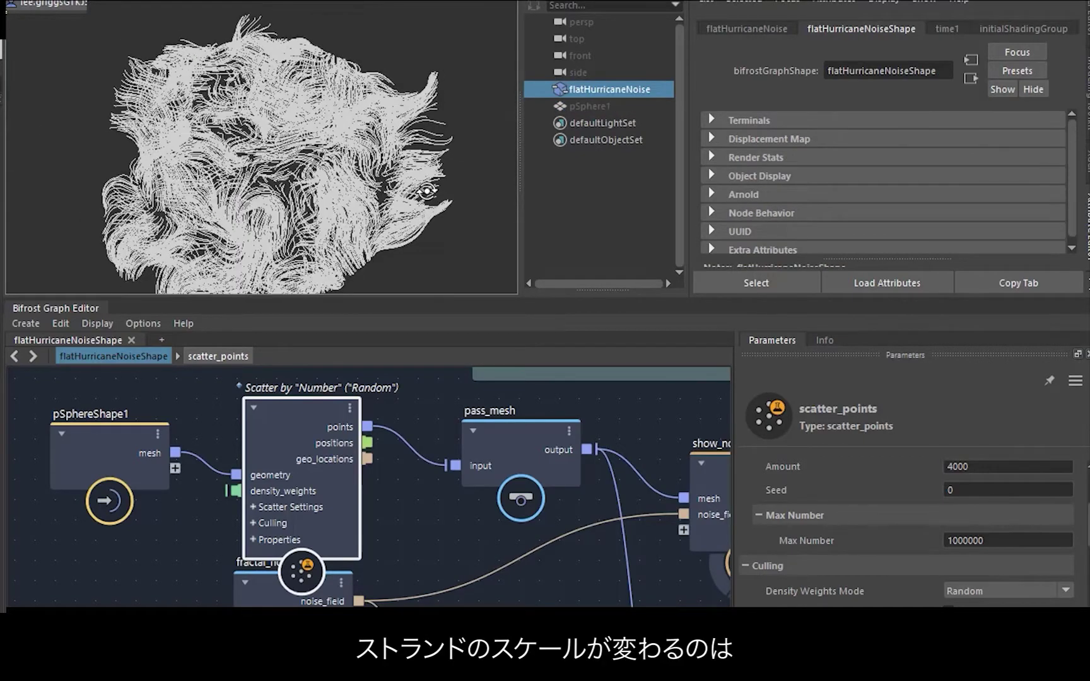
Rearrange the graph to reveal the fractal_noise_field node and select it
{"action": "left_click", "coordinate": [480, 124]}
{"action": "left_click_drag", "start_coordinate": [480, 124], "coordinate": [480, 230], "text": "alt"}
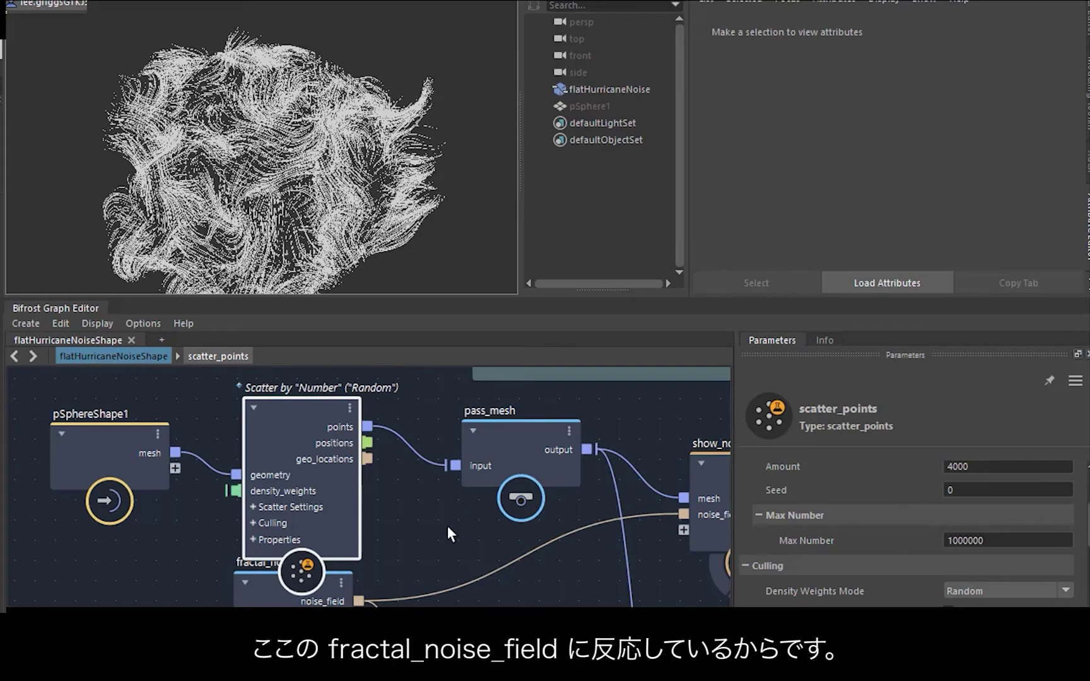
{"action": "left_click_drag", "start_coordinate": [318, 426], "coordinate": [306, 389]}
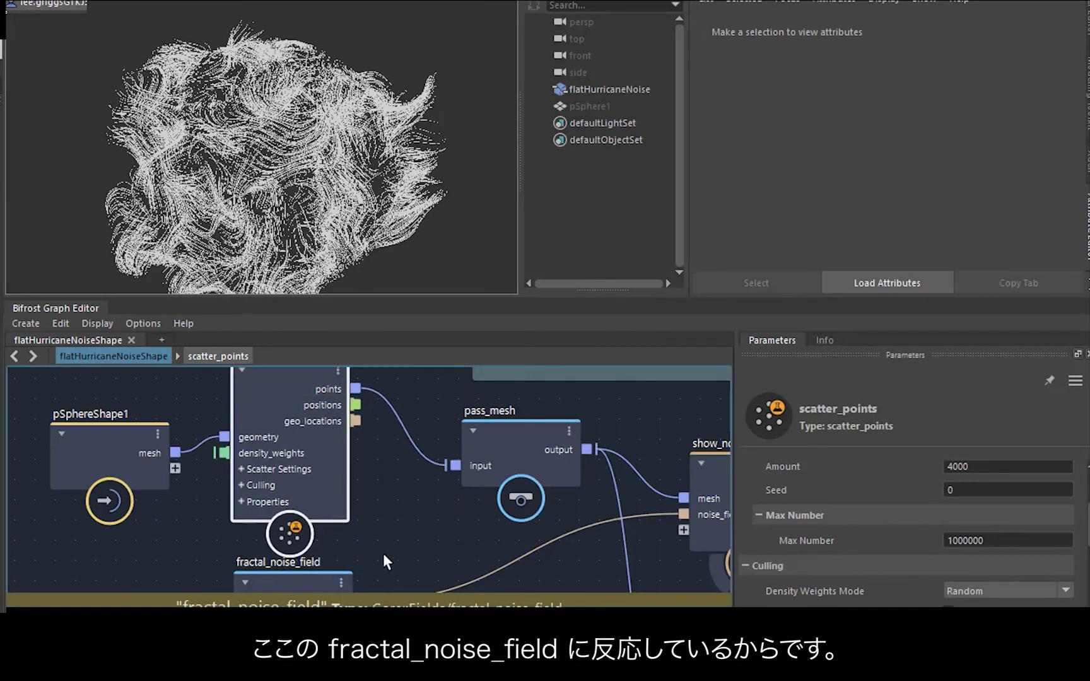
{"action": "middle_click_drag", "start_coordinate": [386, 552], "coordinate": [350, 428]}
{"action": "left_click", "coordinate": [253, 450]}
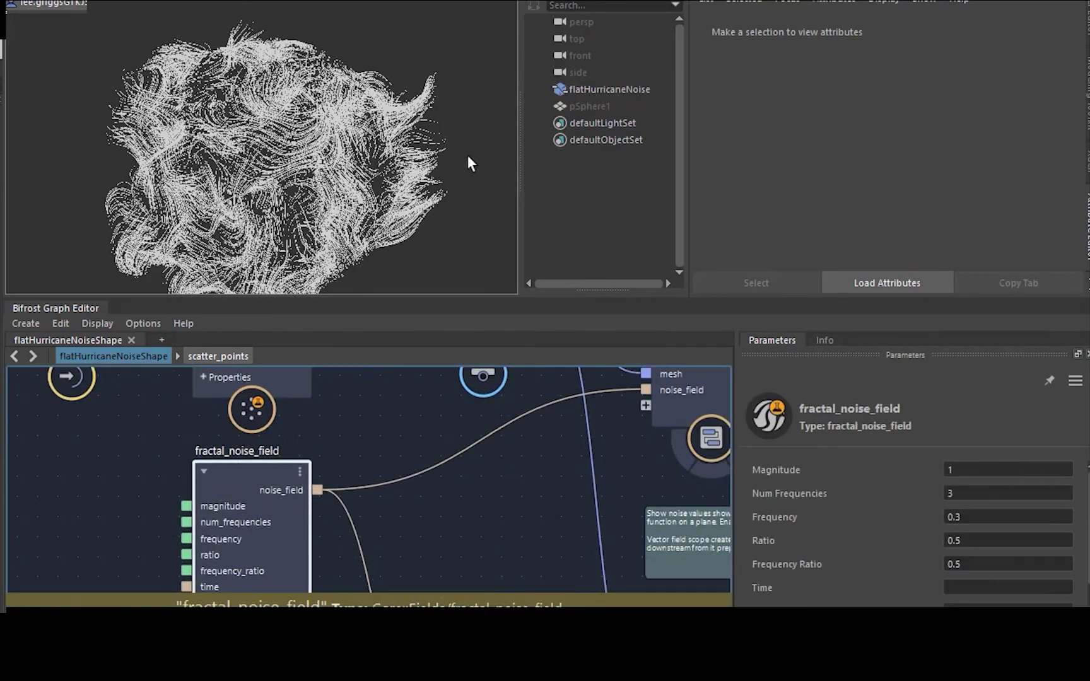
Change the fractal_noise_field Seed from 35183 to 35184 and review the re-randomized strands
{"action": "left_click_drag", "start_coordinate": [468, 156], "coordinate": [483, 181], "text": "alt"}
{"action": "scroll", "coordinate": [489, 156], "scroll_direction": "up", "scroll_amount": 2}
{"action": "middle_click_drag", "start_coordinate": [282, 467], "coordinate": [253, 450]}
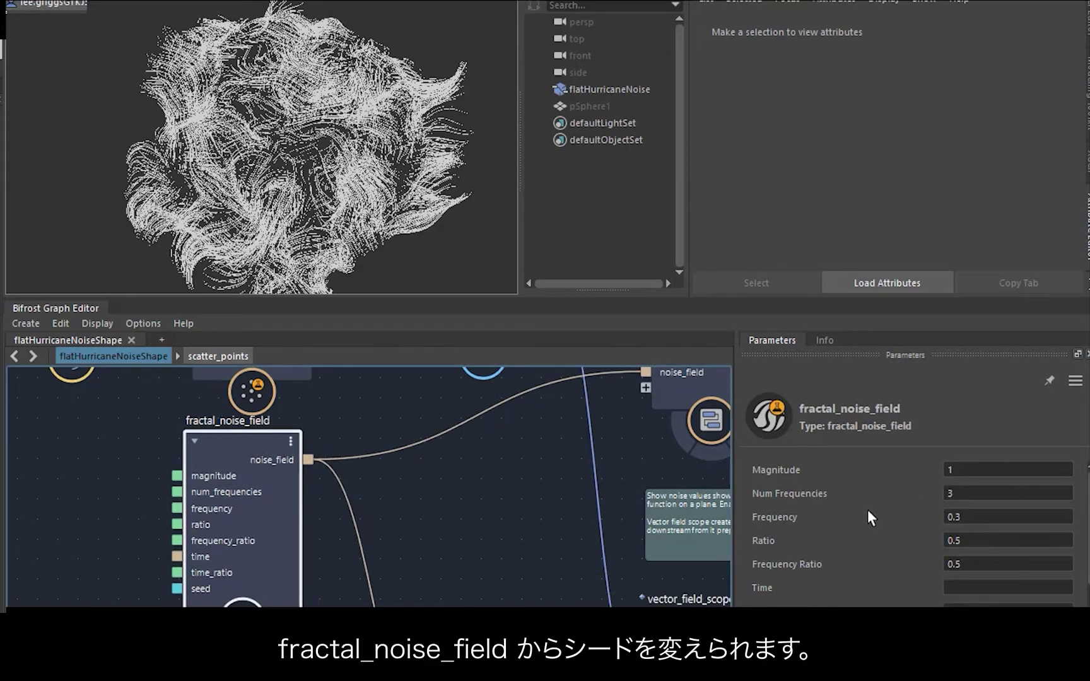
{"action": "scroll", "coordinate": [868, 509], "scroll_direction": "down", "scroll_amount": 1}
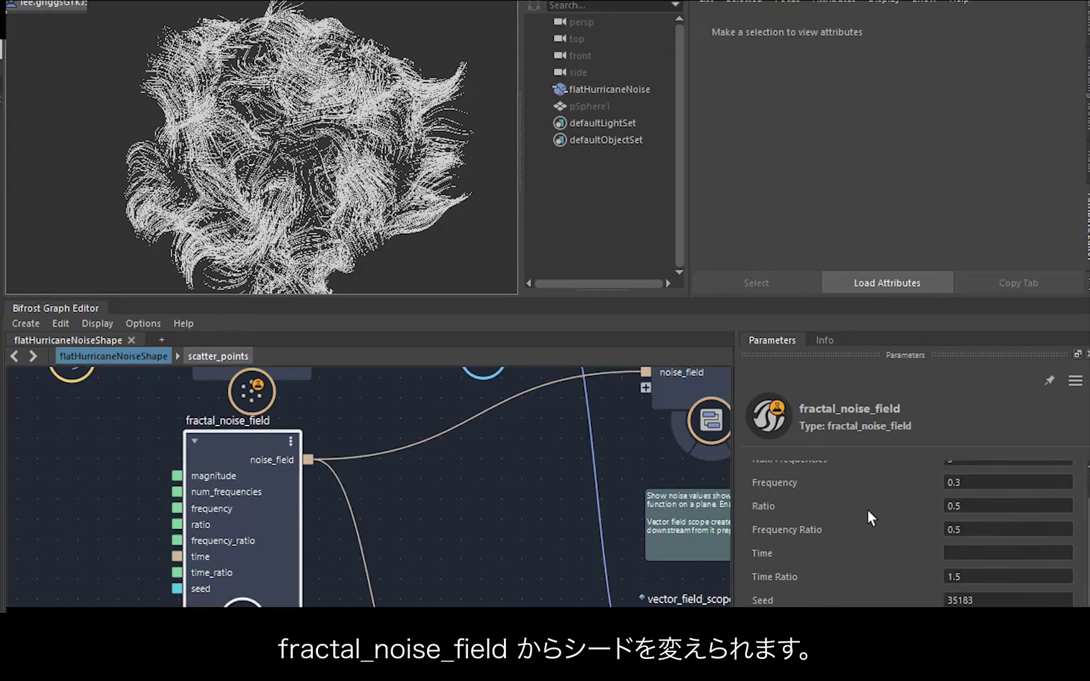
{"action": "left_click", "coordinate": [984, 601]}
{"action": "scroll", "coordinate": [984, 600], "scroll_direction": "down", "scroll_amount": 1}
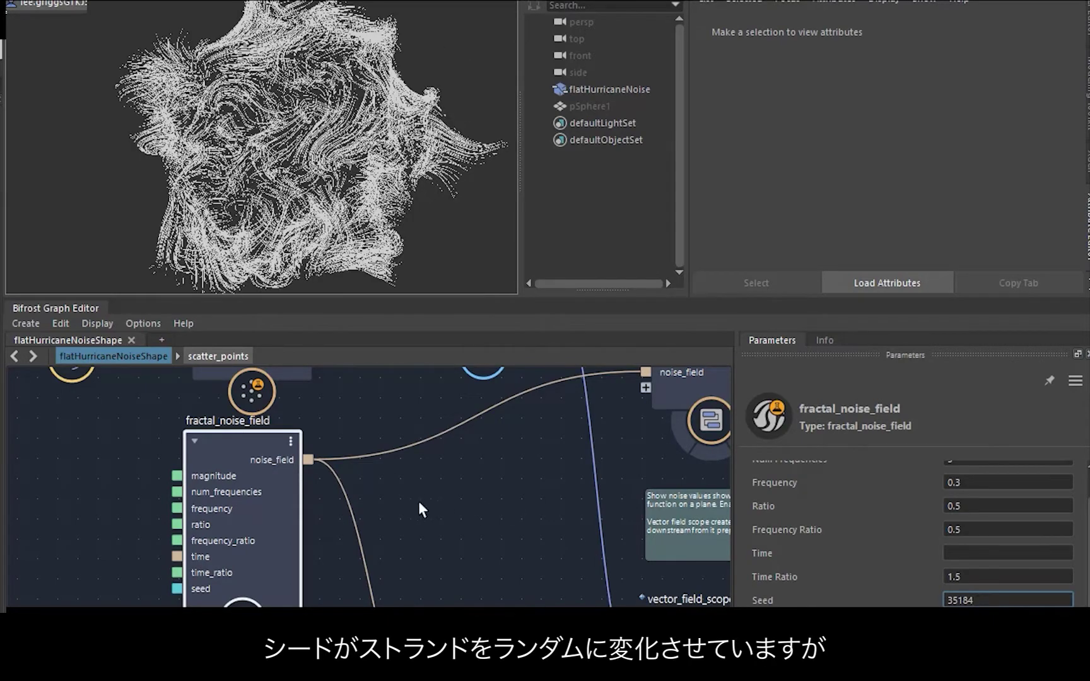
{"action": "left_click", "coordinate": [472, 414]}
{"action": "middle_click_drag", "start_coordinate": [472, 414], "coordinate": [379, 277]}
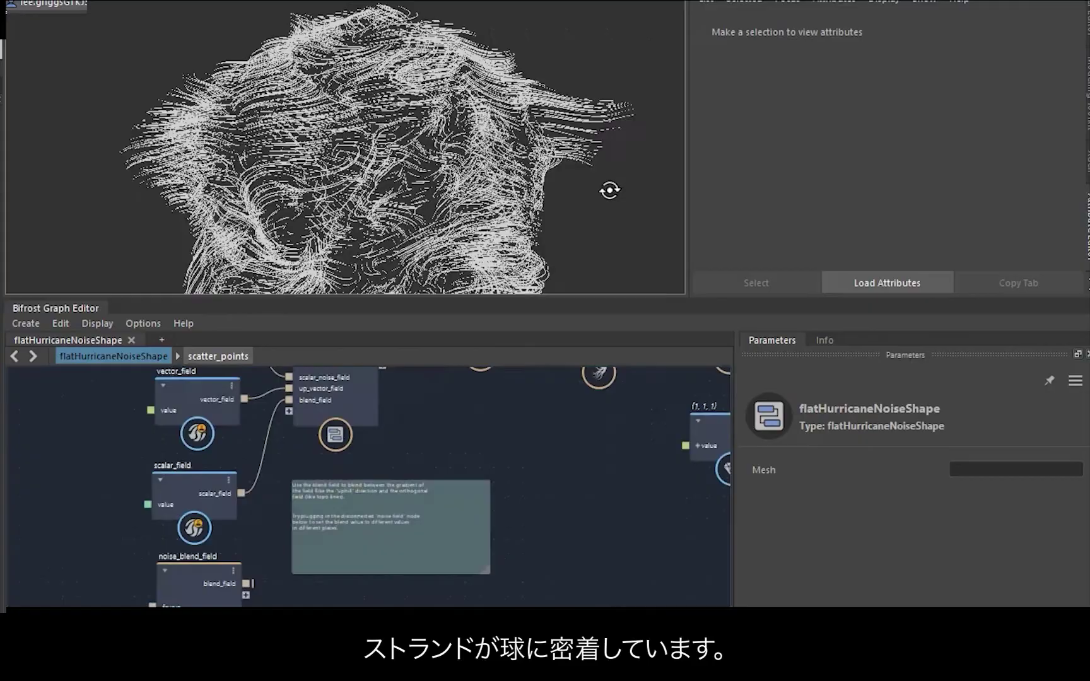
{"action": "left_click_drag", "start_coordinate": [608, 187], "coordinate": [635, 238], "text": "alt"}
{"action": "key", "text": "alt+Tab"}
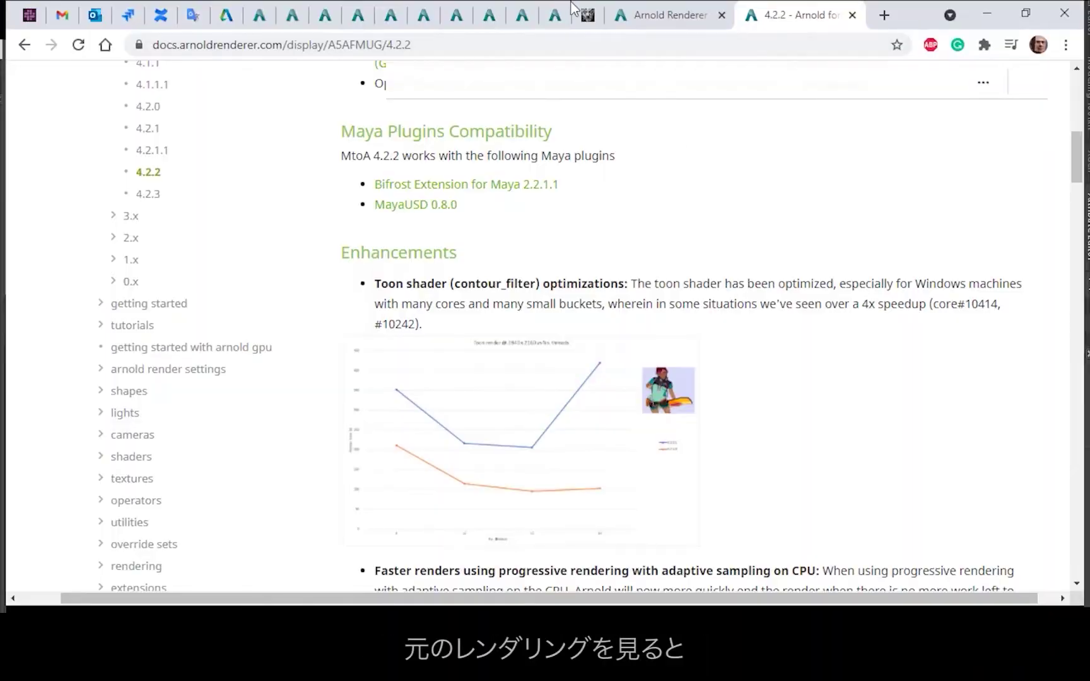
{"action": "left_click", "coordinate": [587, 16]}
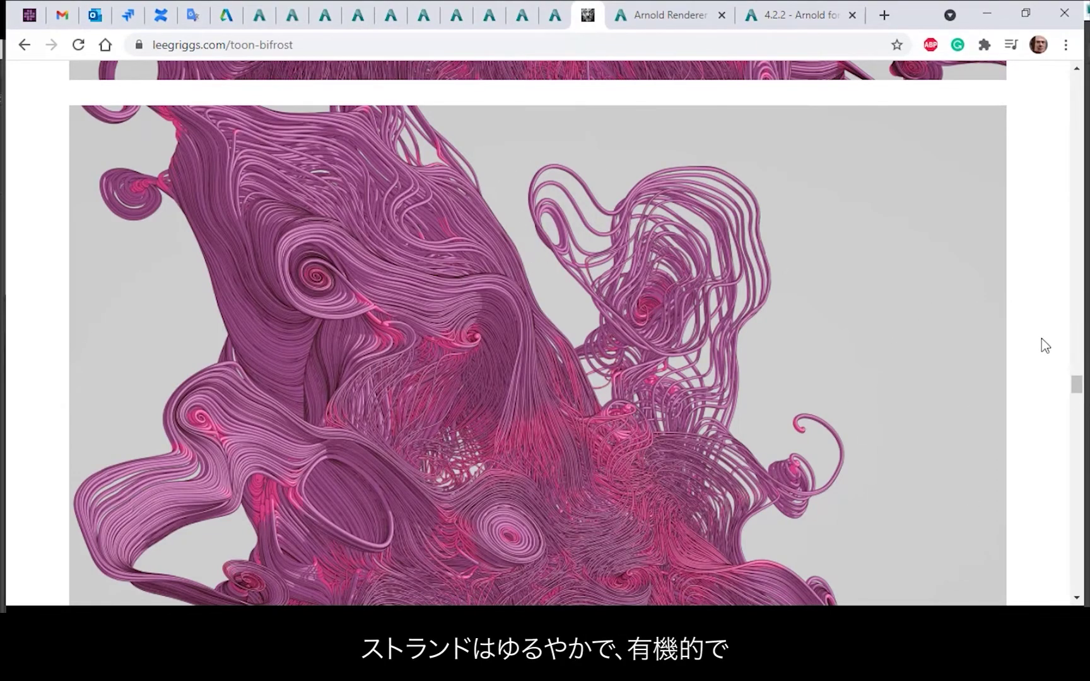
{"action": "scroll", "coordinate": [1042, 338], "scroll_direction": "down", "scroll_amount": 12}
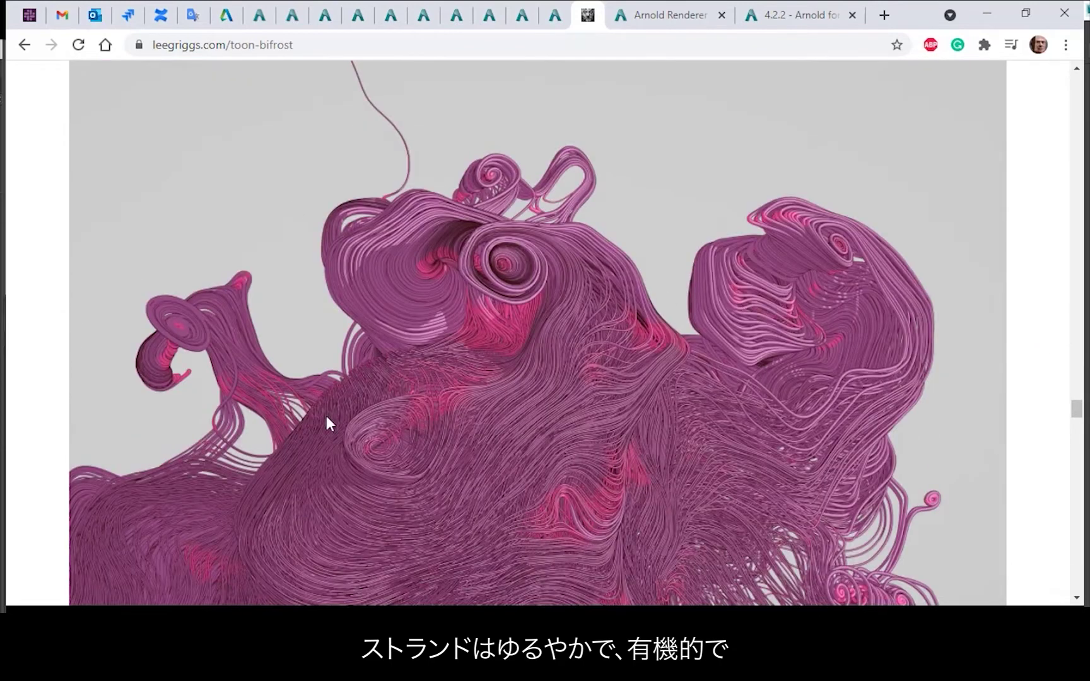
{"action": "scroll", "coordinate": [1033, 333], "scroll_direction": "down", "scroll_amount": 10}
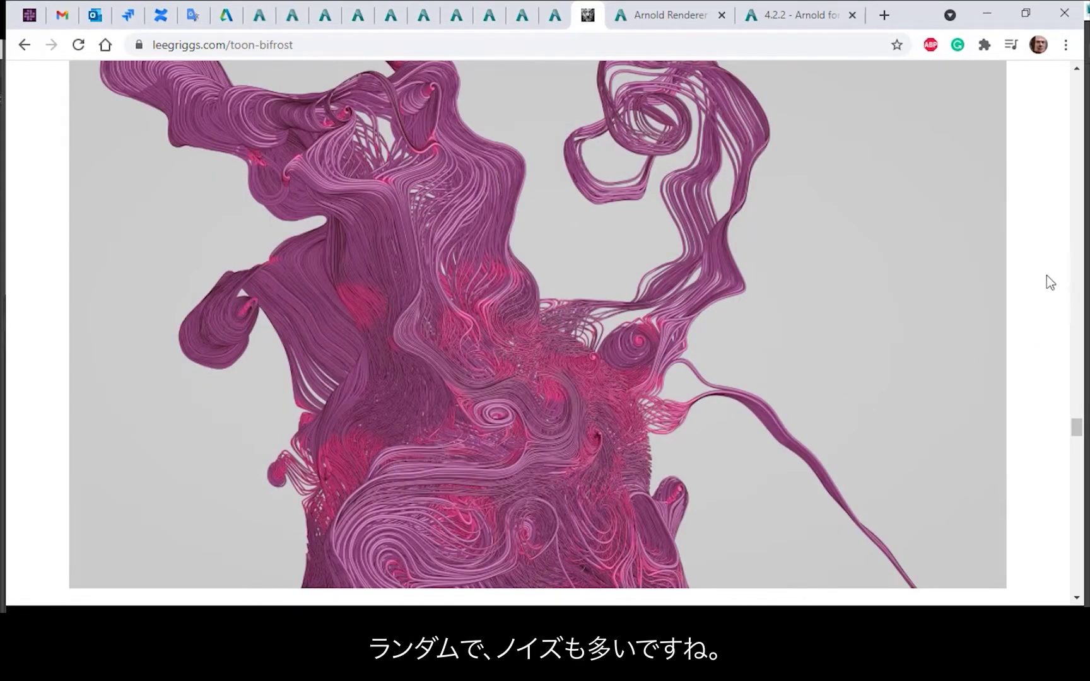
{"action": "key", "text": "alt+Tab"}
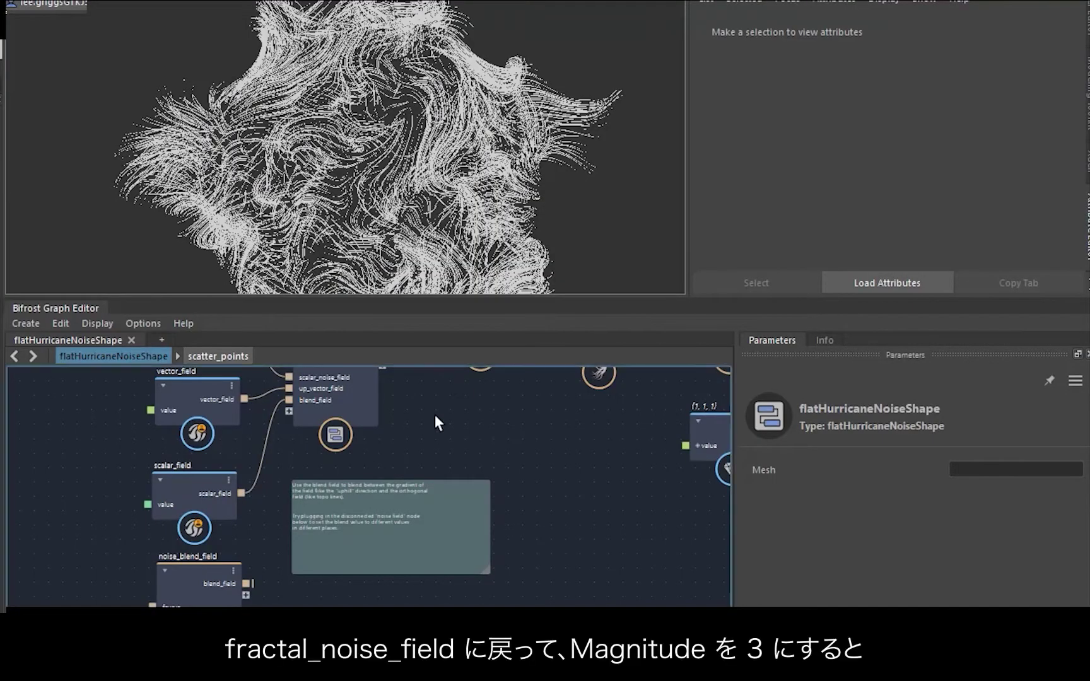
{"action": "middle_click_drag", "start_coordinate": [433, 414], "coordinate": [530, 602]}
{"action": "middle_click_drag", "start_coordinate": [377, 372], "coordinate": [372, 533]}
Set the fractal_noise_field Magnitude to 3, then to 4
{"action": "left_click", "coordinate": [243, 453]}
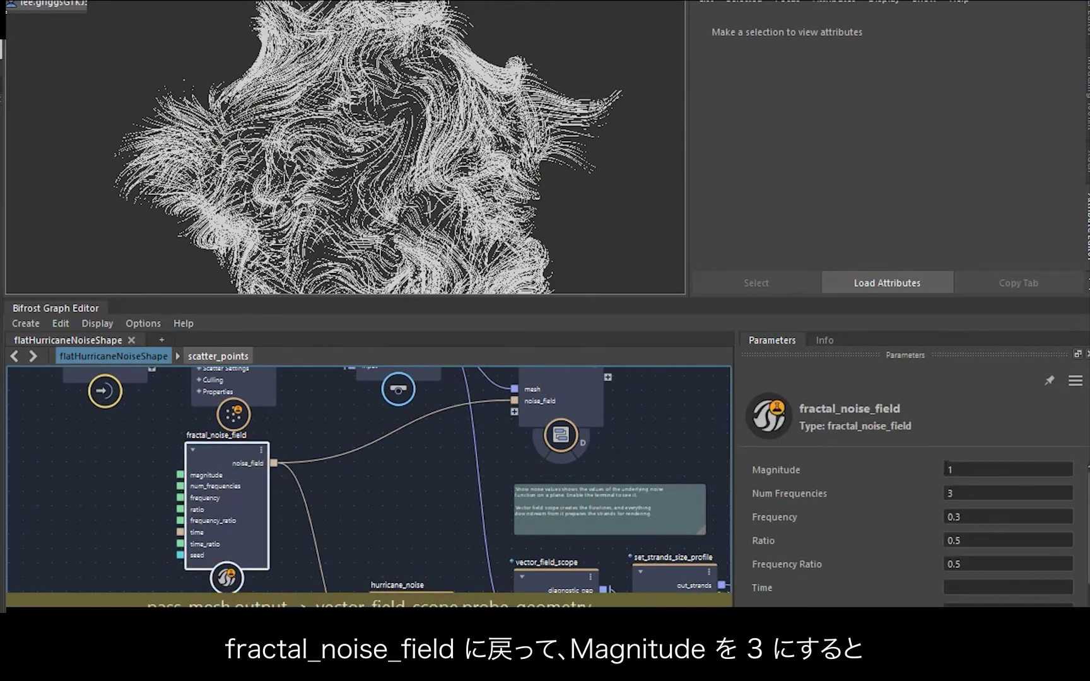
{"action": "left_click", "coordinate": [971, 470]}
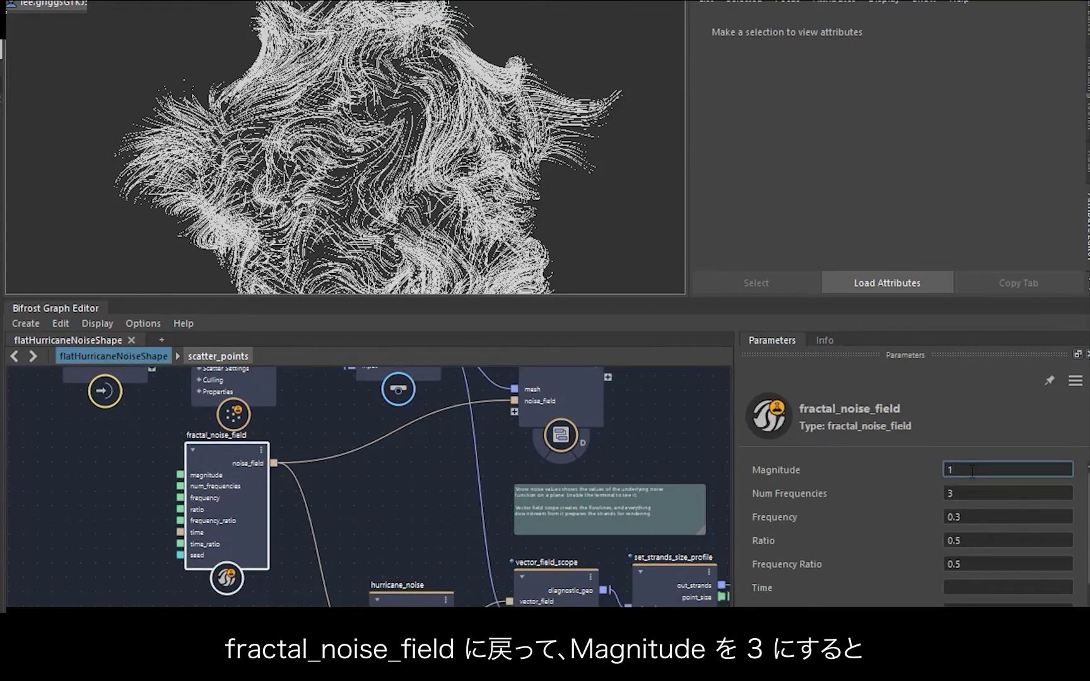
{"action": "type", "text": "3"}
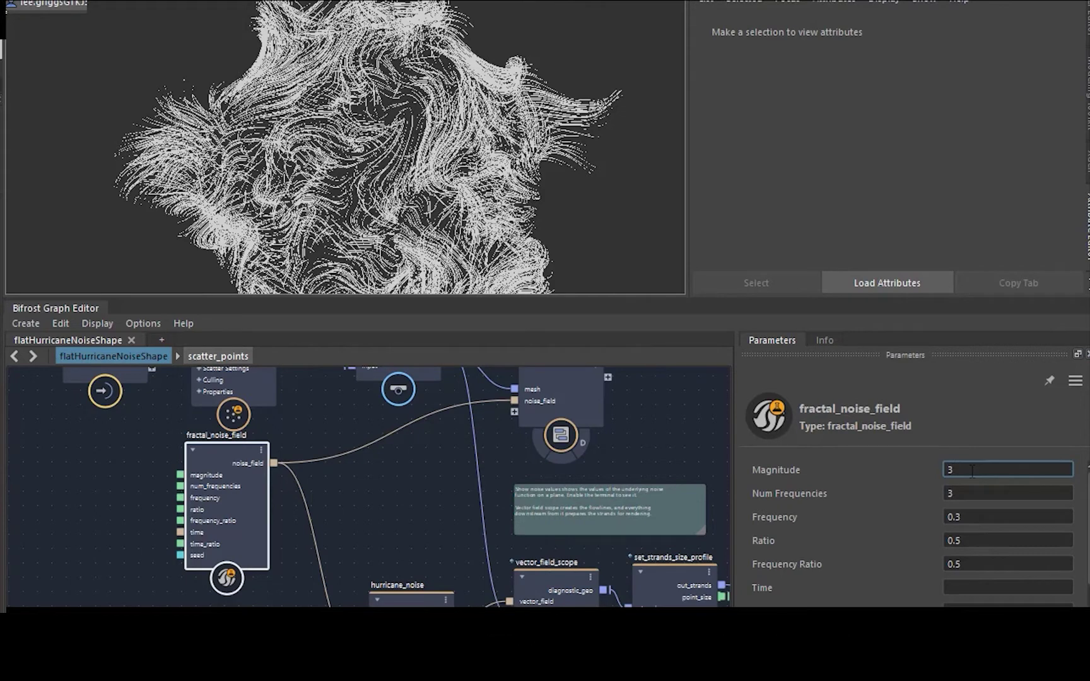
{"action": "key", "text": "Return"}
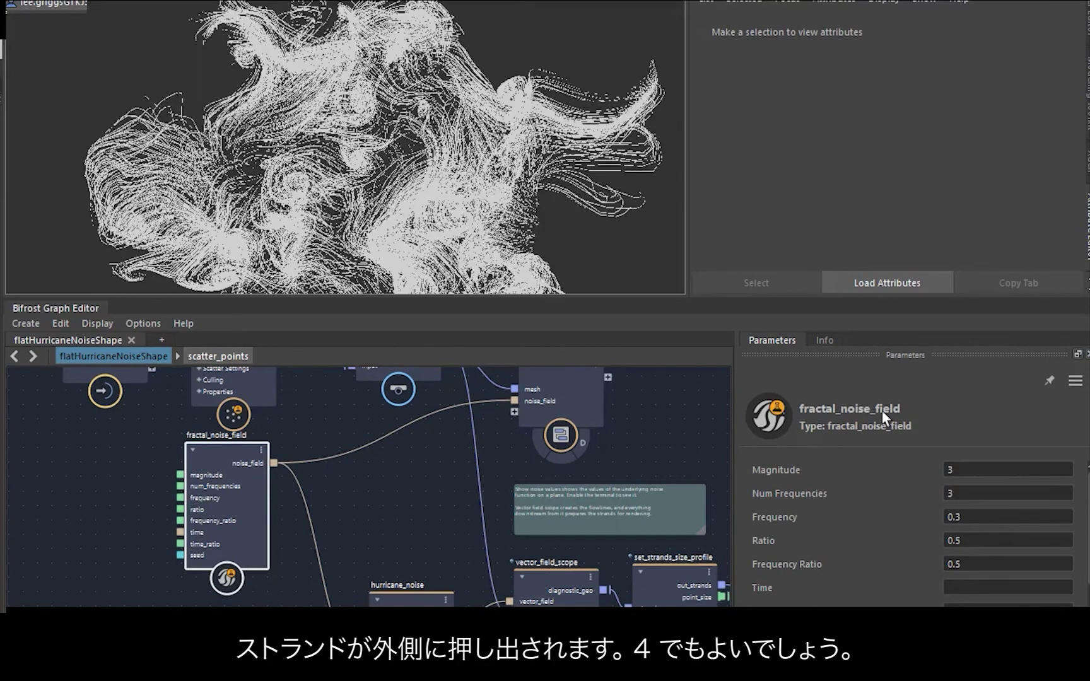
{"action": "left_click", "coordinate": [965, 469]}
{"action": "type", "text": "4"}
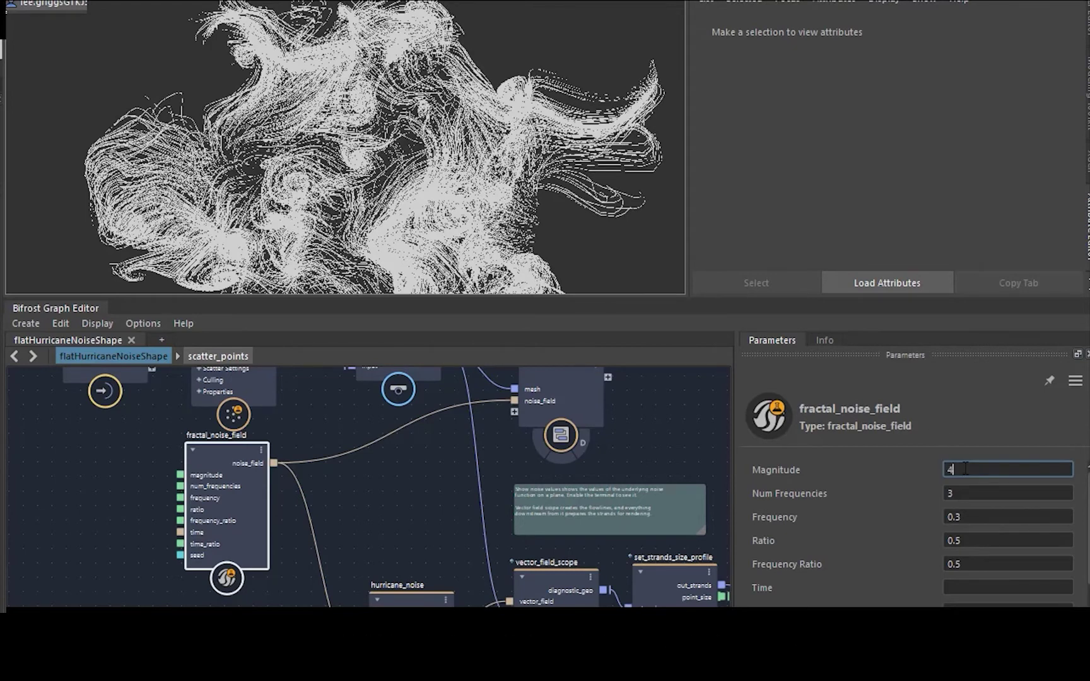
{"action": "key", "text": "Return"}
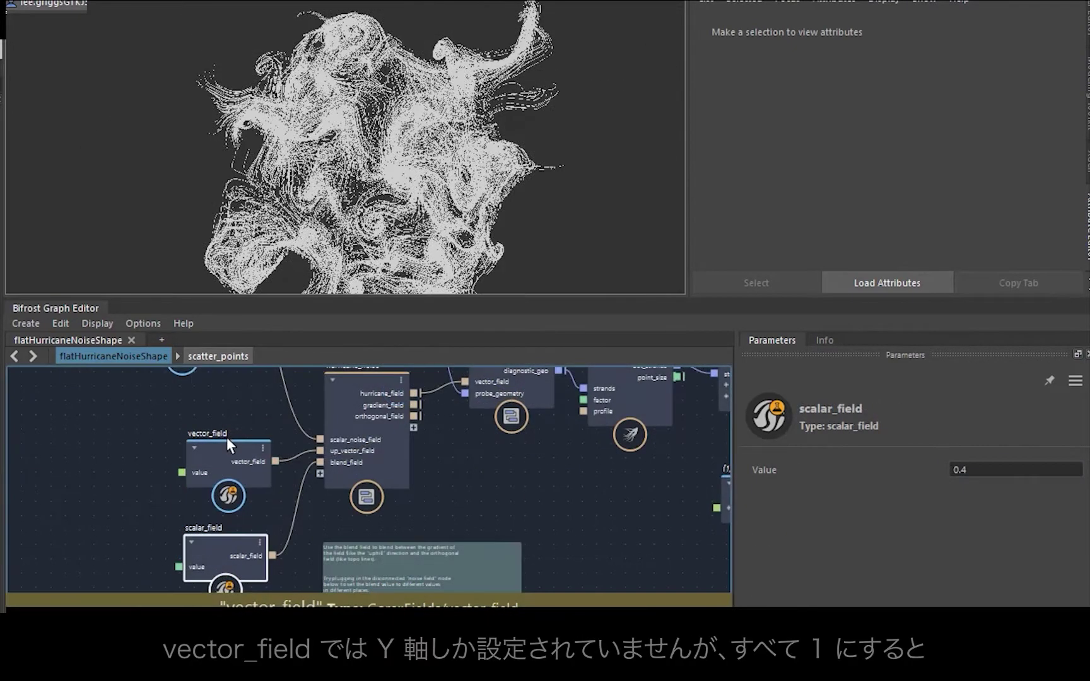
Set the vector_field Value to 1, 1, 1 and orbit to see the wider strands
{"action": "left_click", "coordinate": [227, 438]}
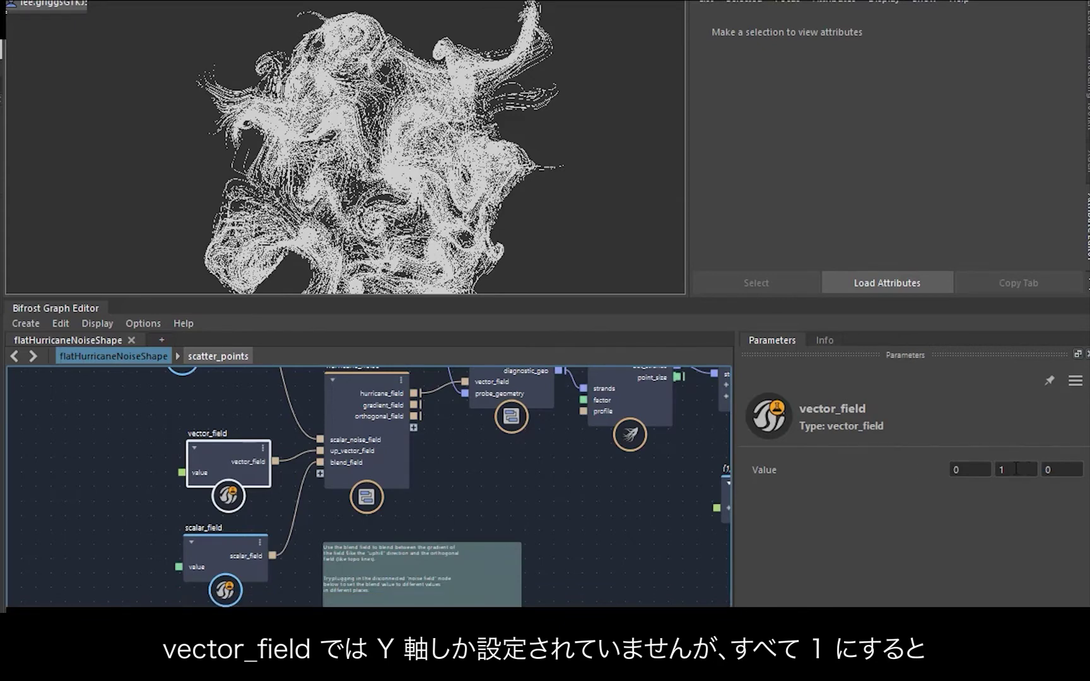
{"action": "double_click", "coordinate": [964, 469]}
{"action": "type", "text": "1"}
{"action": "key", "text": "Tab"}
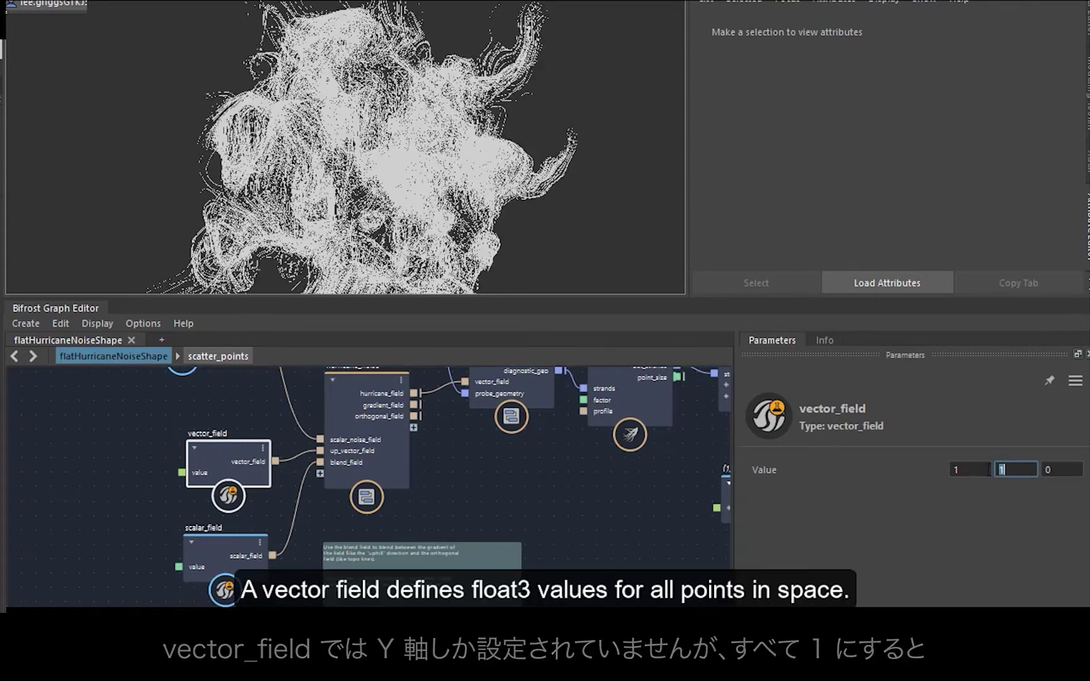
{"action": "key", "text": "Tab"}
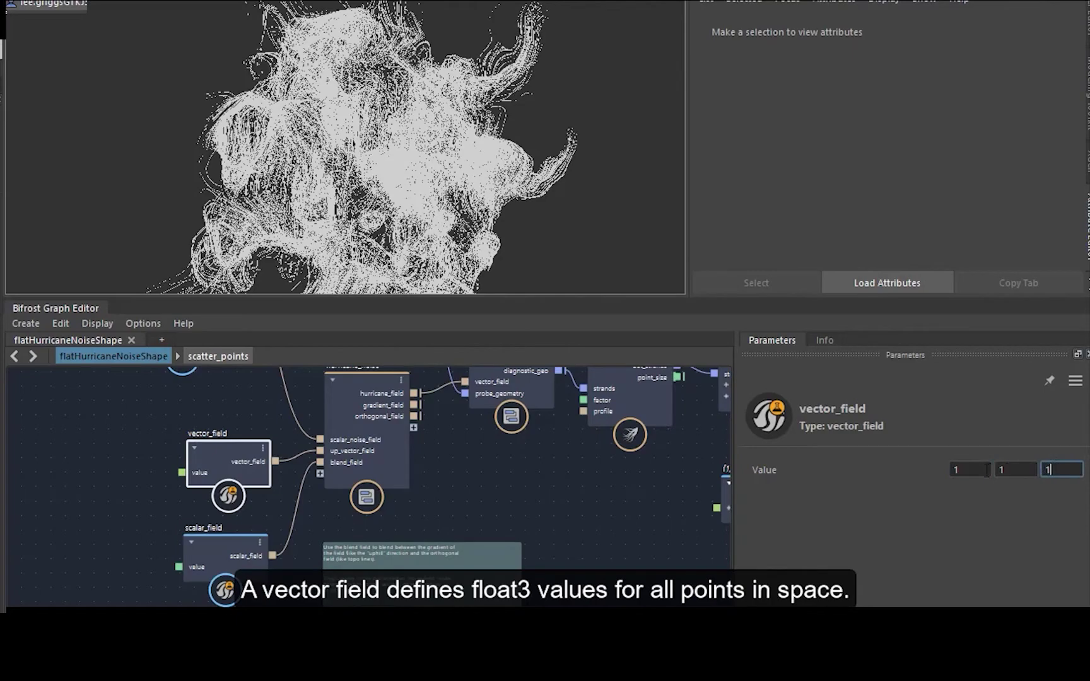
{"action": "key", "text": "Return"}
{"action": "middle_click_drag", "start_coordinate": [601, 199], "coordinate": [604, 232], "text": "alt"}
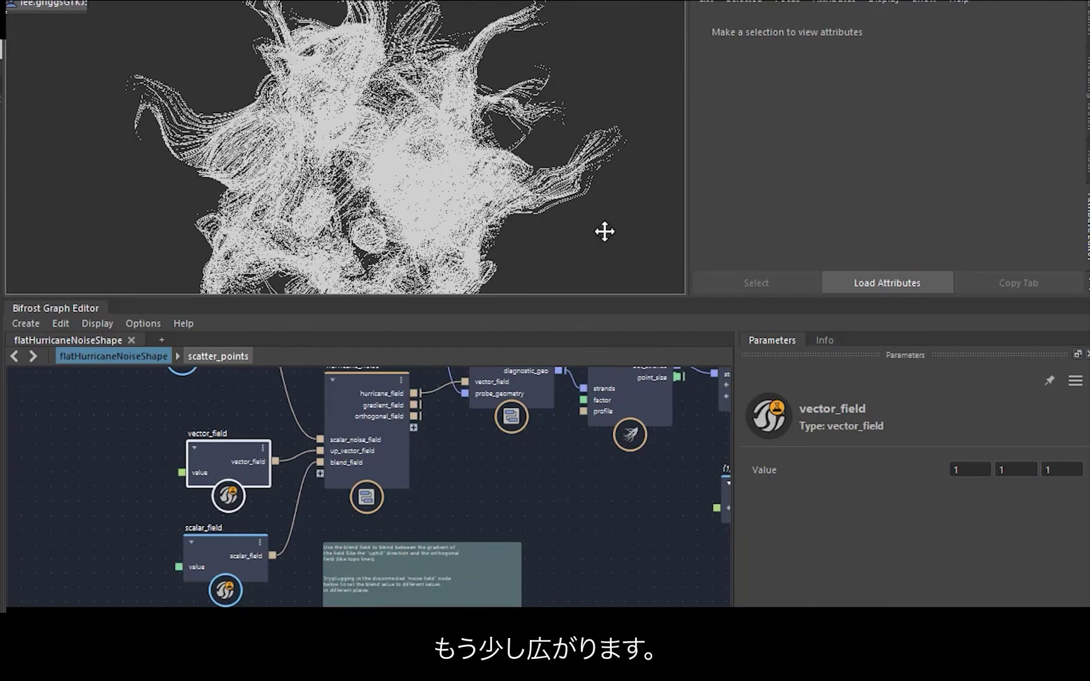
{"action": "left_click_drag", "start_coordinate": [604, 232], "coordinate": [496, 105], "text": "alt"}
Add a directional light, directionalLight1, to the scene and clear the selection
{"action": "key", "text": "space"}
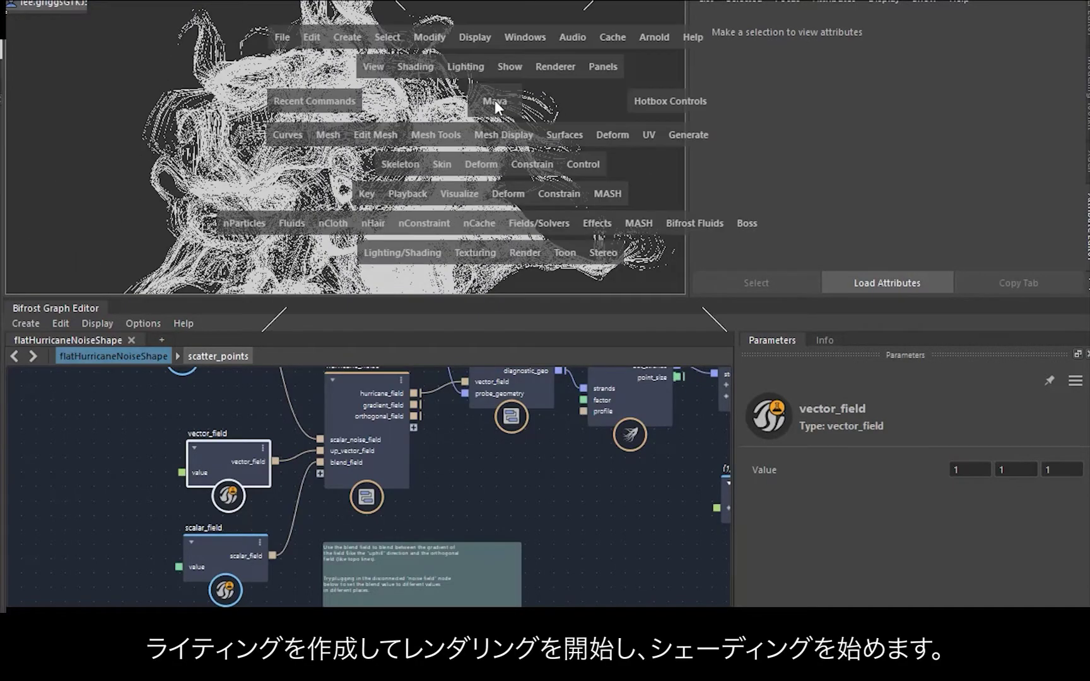
{"action": "left_click", "coordinate": [350, 36]}
{"action": "mouse_move", "coordinate": [460, 143]}
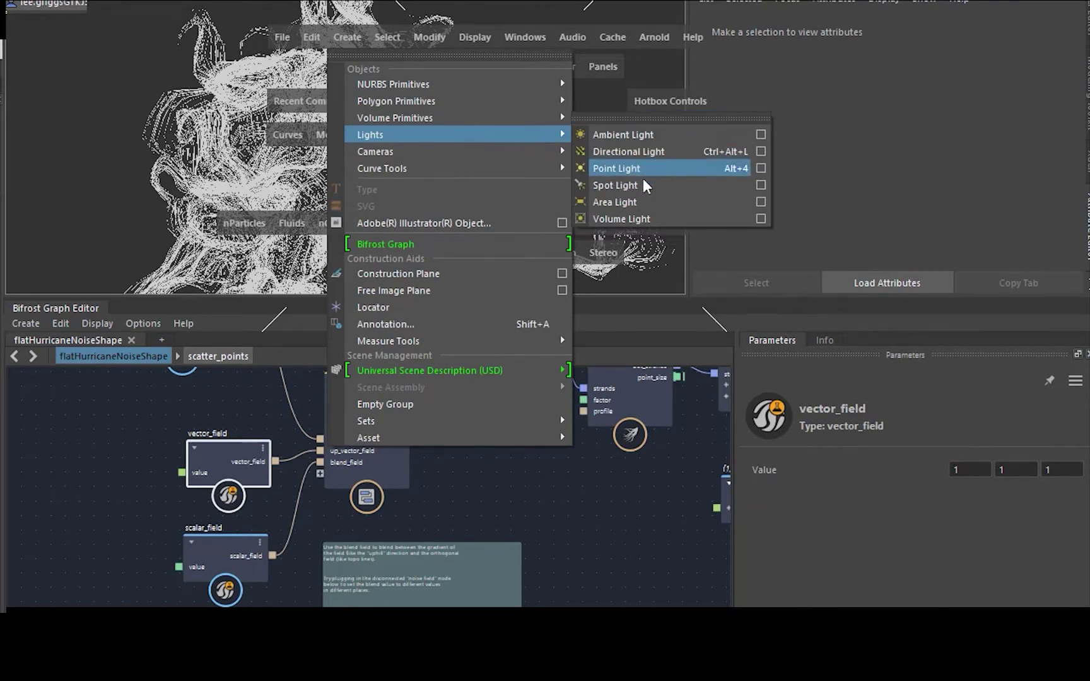
{"action": "left_click", "coordinate": [661, 152]}
{"action": "key", "text": "space"}
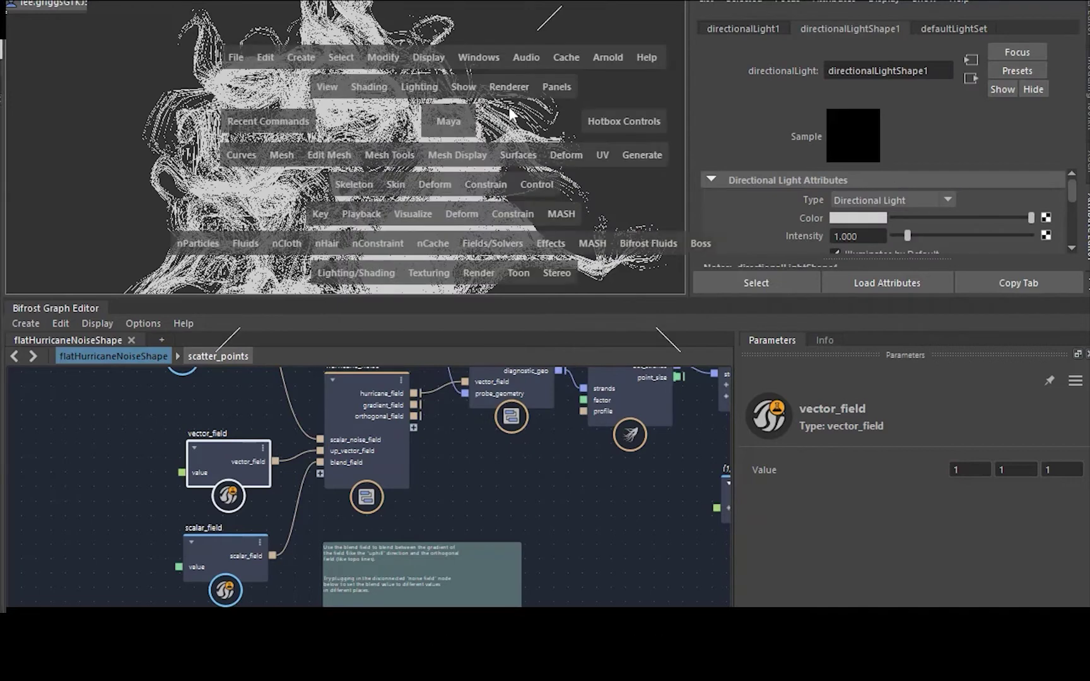
{"action": "left_click_drag", "start_coordinate": [504, 108], "coordinate": [616, 195]}
{"action": "left_click", "coordinate": [591, 132]}
{"action": "left_click", "coordinate": [571, 495]}
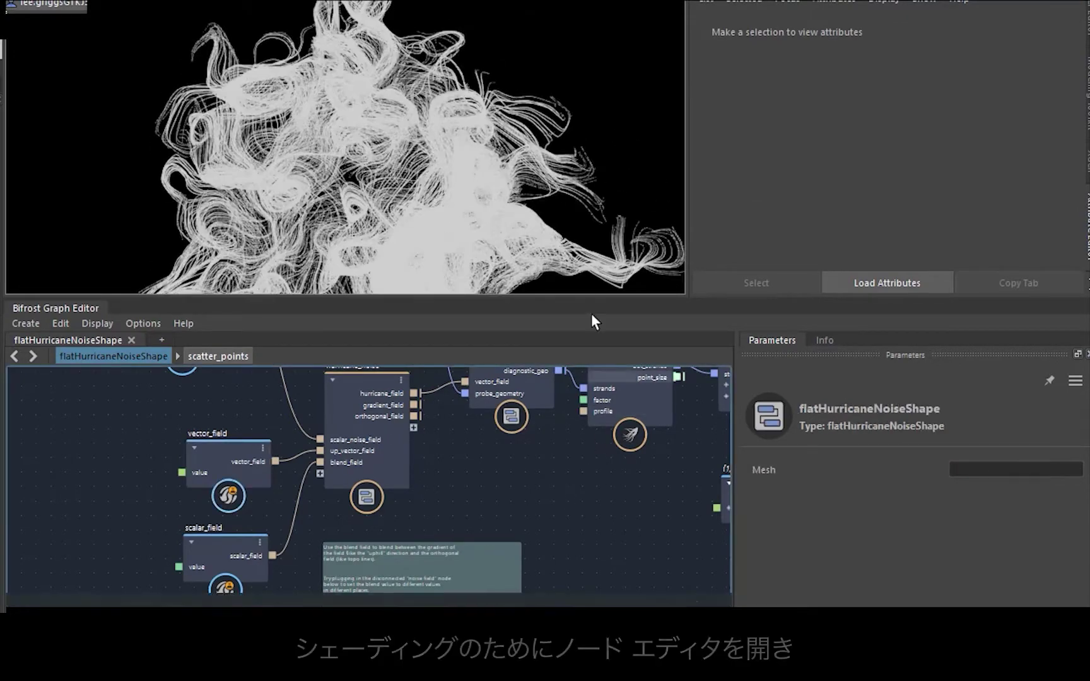
Open the Node Editor and arrange it below an enlarged viewport
{"action": "key", "text": "space"}
{"action": "left_click_drag", "start_coordinate": [544, 92], "coordinate": [614, 316]}
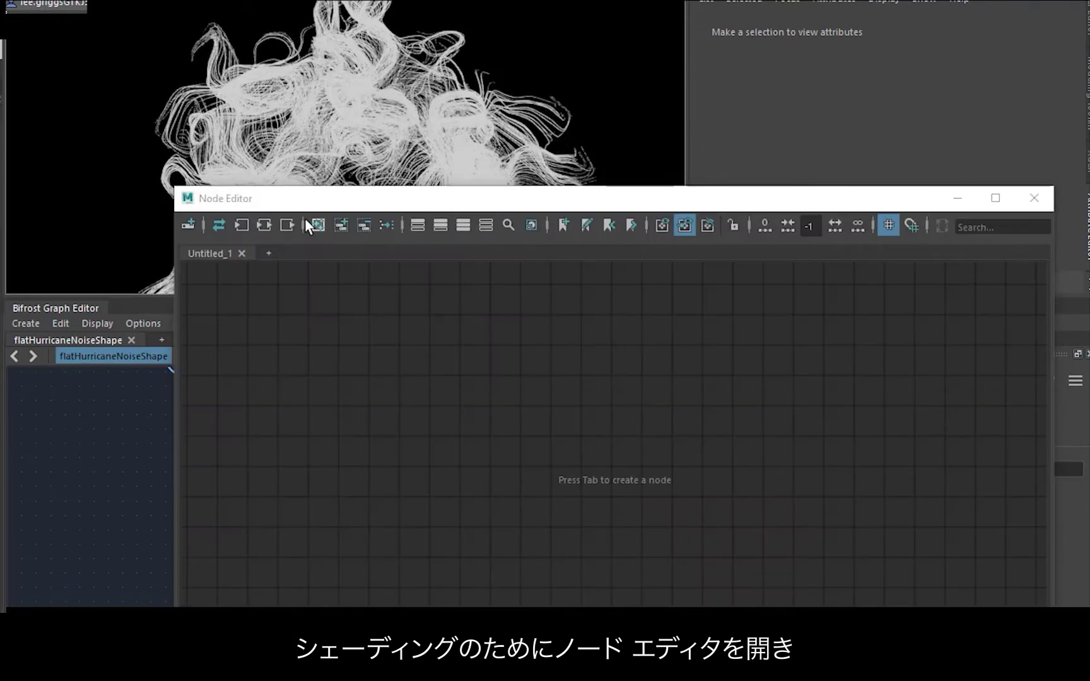
{"action": "left_click_drag", "start_coordinate": [486, 207], "coordinate": [201, 312]}
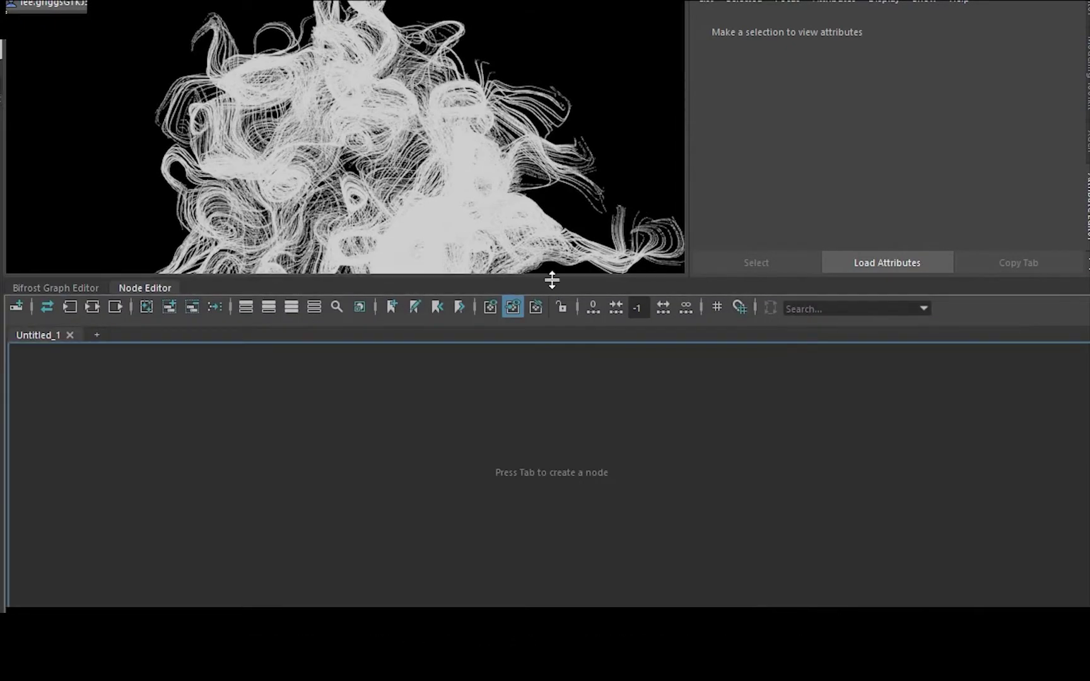
{"action": "left_click_drag", "start_coordinate": [552, 279], "coordinate": [560, 343]}
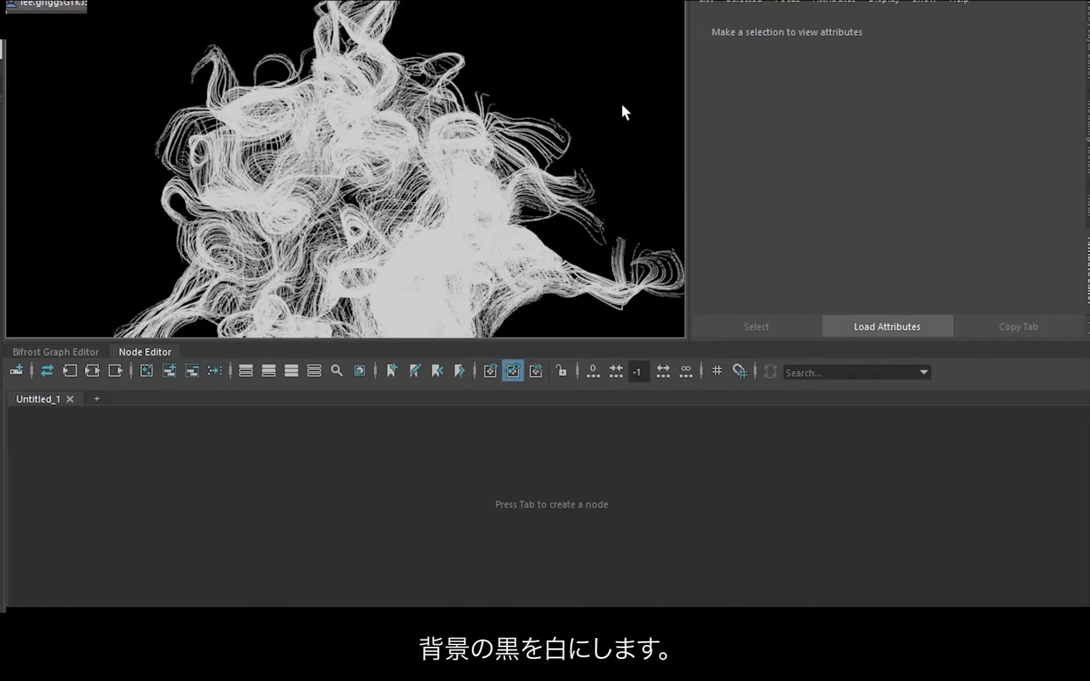
Give the Environment's Background (Legacy) a new RaySwitch shader with a white Camera colour
{"action": "scroll", "coordinate": [798, 209], "scroll_direction": "down", "scroll_amount": 10}
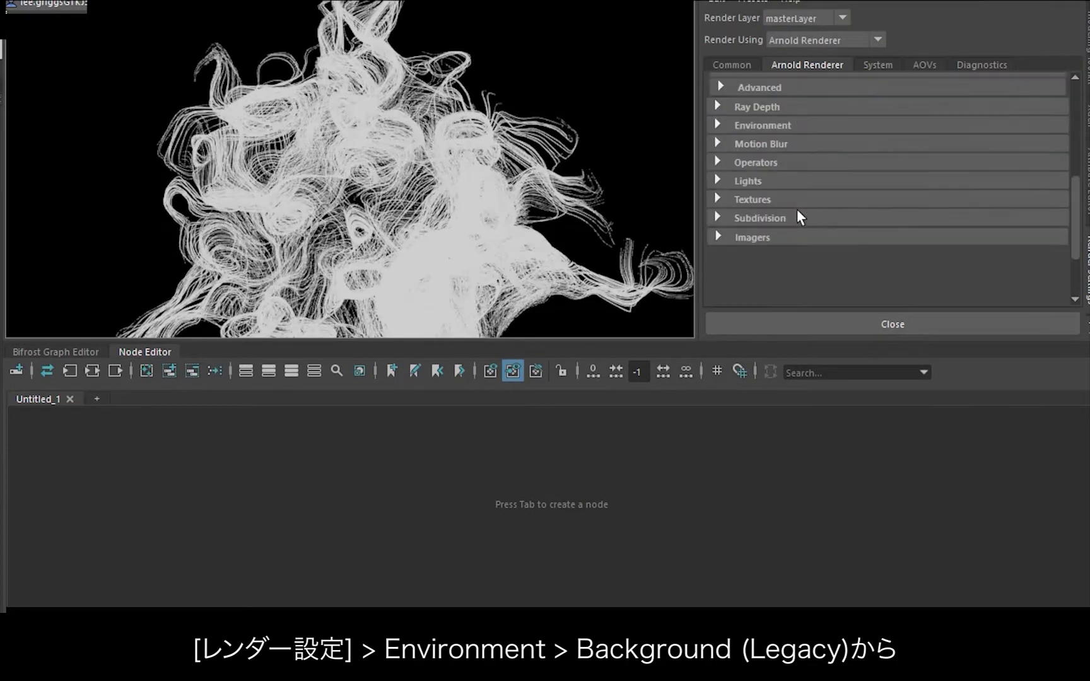
{"action": "left_click", "coordinate": [741, 77]}
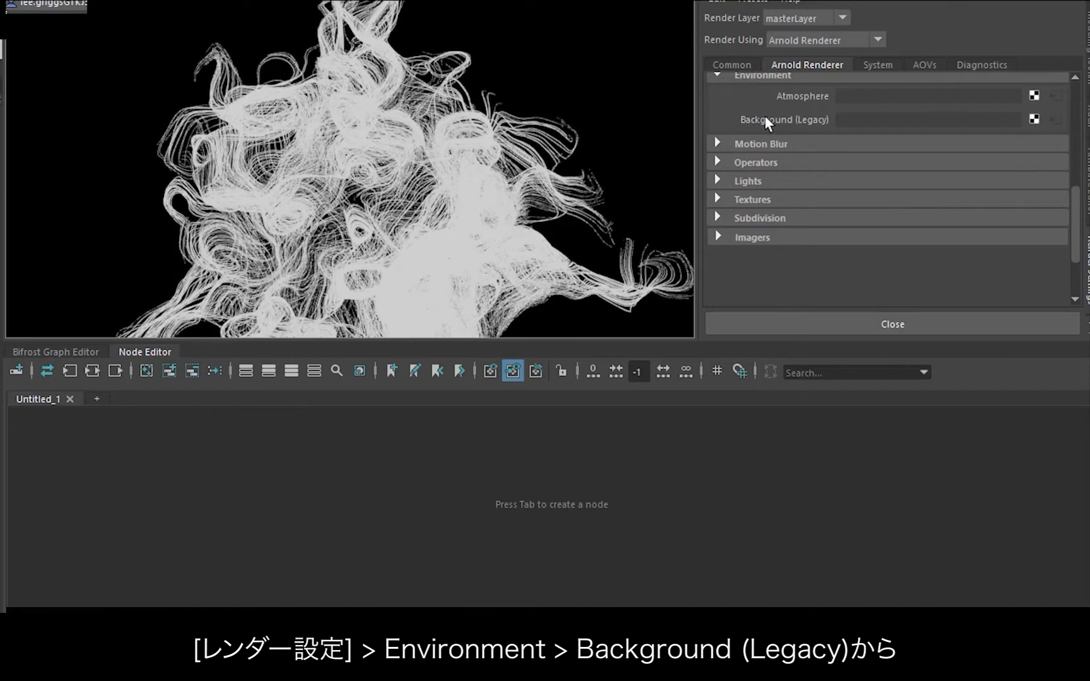
{"action": "left_click", "coordinate": [1034, 118]}
{"action": "left_click", "coordinate": [978, 180]}
{"action": "left_click", "coordinate": [1055, 119]}
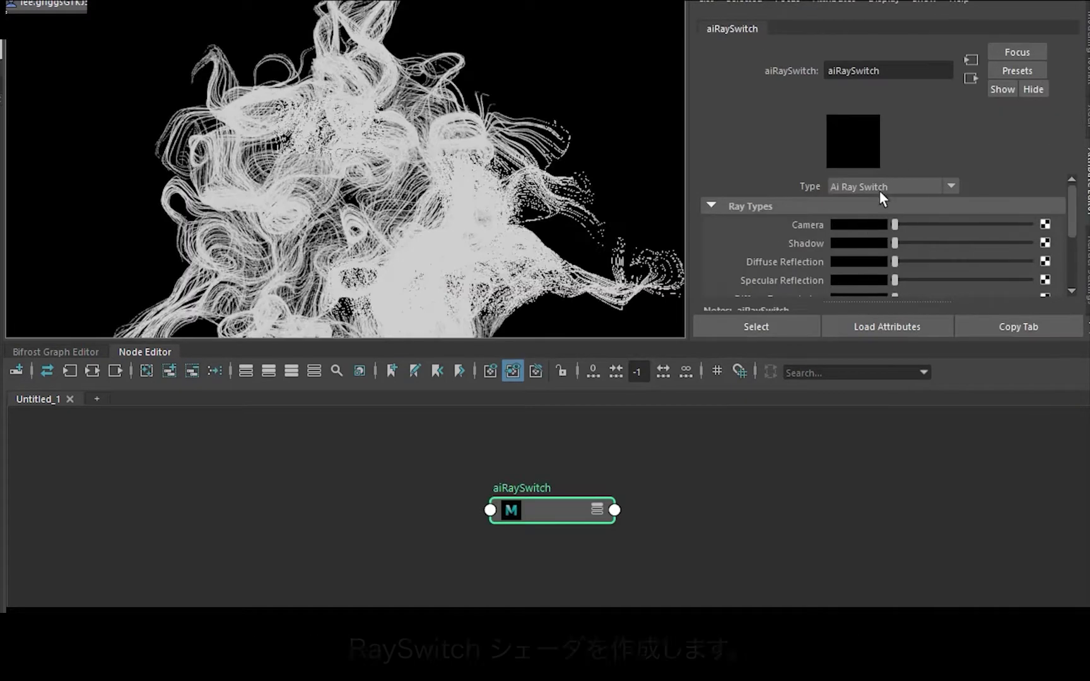
{"action": "left_click_drag", "start_coordinate": [894, 225], "coordinate": [1082, 227]}
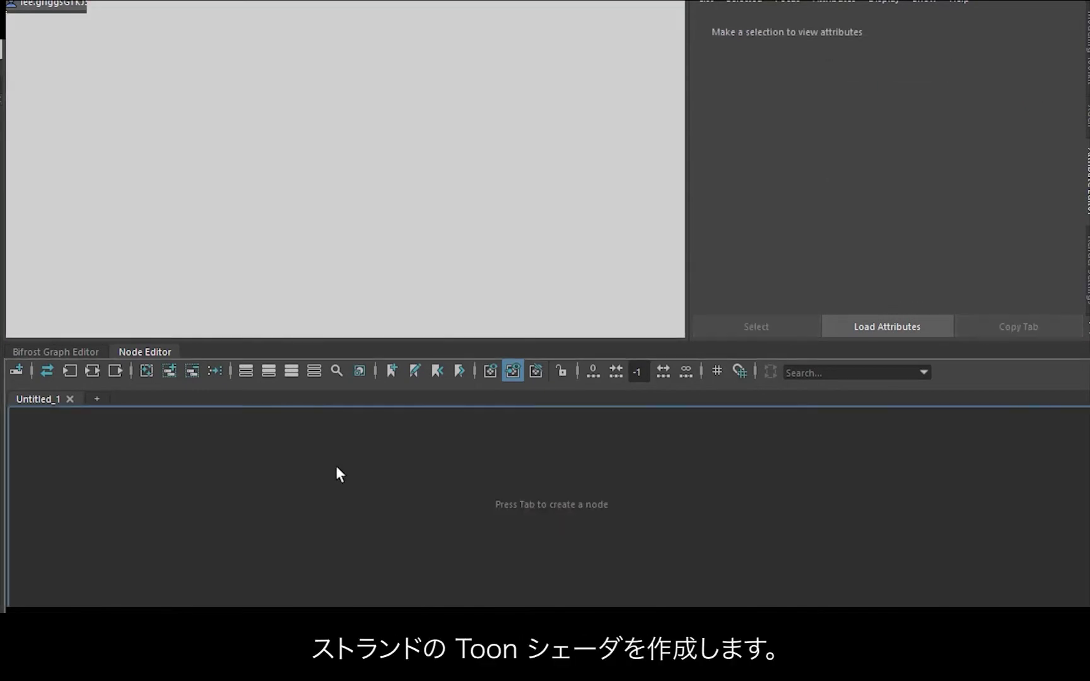
Create an aiToon shader with the 'toon' search and assign aiToon1 to flatHurricaneNoise
{"action": "key", "text": "Tab"}
{"action": "type", "text": "toon"}
{"action": "key", "text": "Down"}
{"action": "key", "text": "Return"}
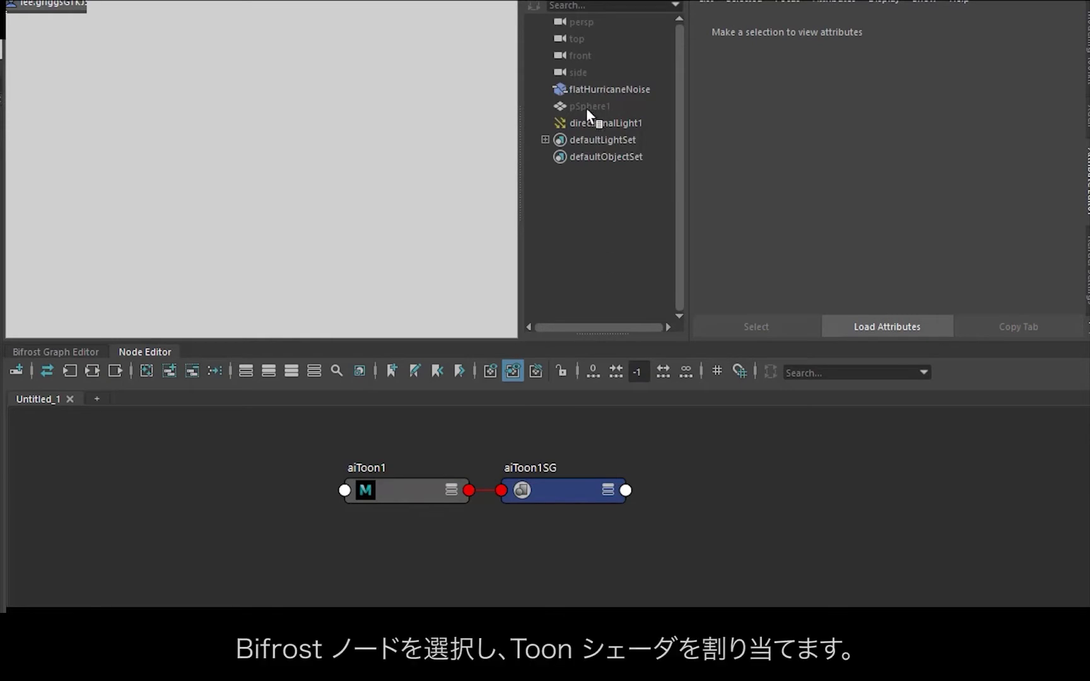
{"action": "left_click", "coordinate": [589, 90]}
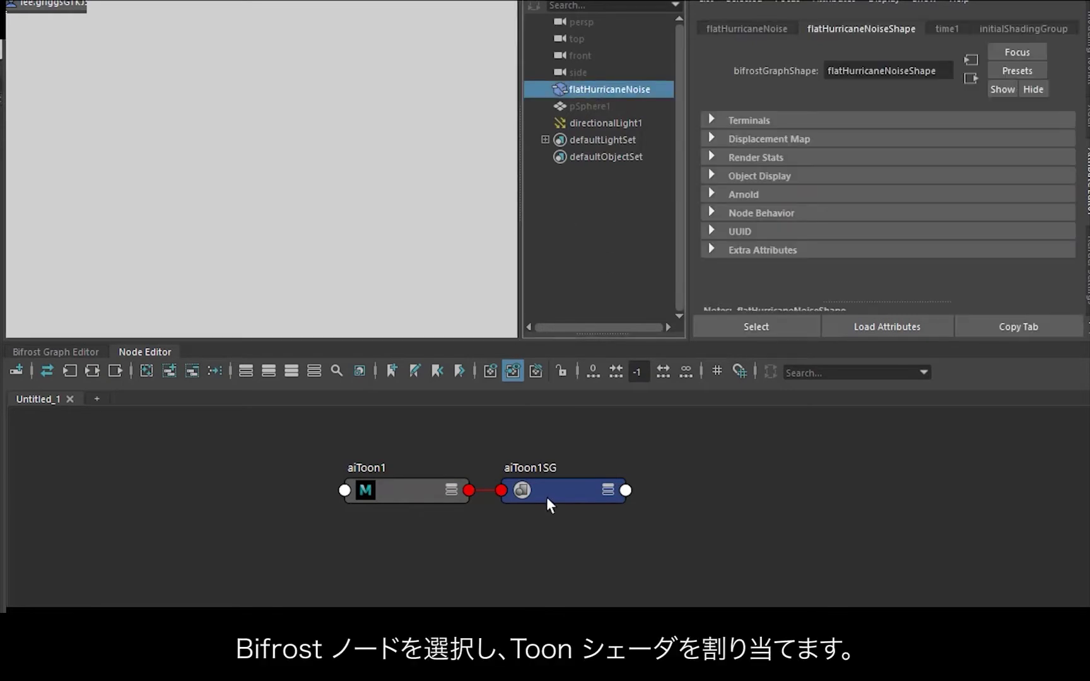
{"action": "right_click_drag", "start_coordinate": [391, 498], "coordinate": [394, 119]}
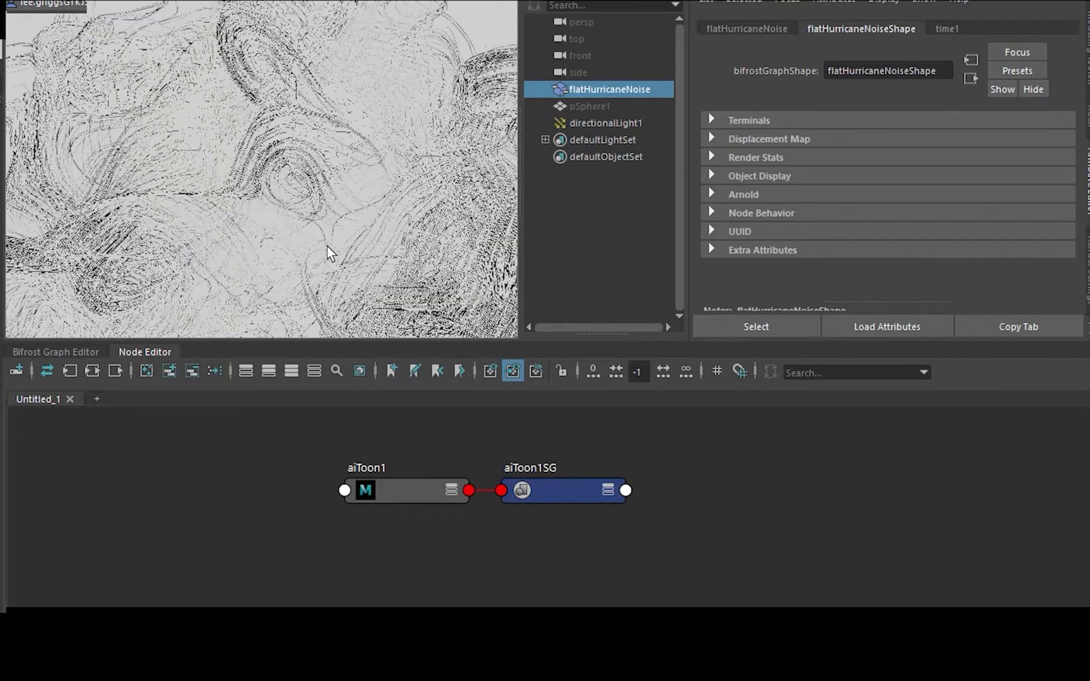
In the strands' Bifrost graph, change set_strands_size_profile's Factor from 0.003 to 0.01
{"action": "scroll", "coordinate": [328, 253], "scroll_direction": "up", "scroll_amount": 2}
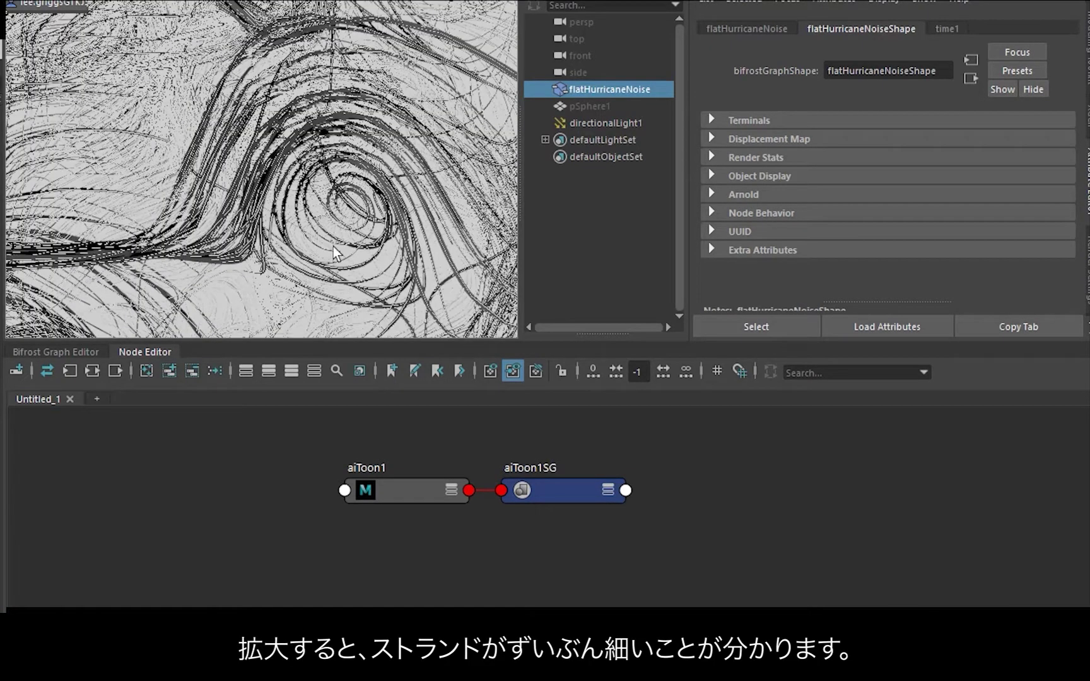
{"action": "left_click", "coordinate": [333, 491]}
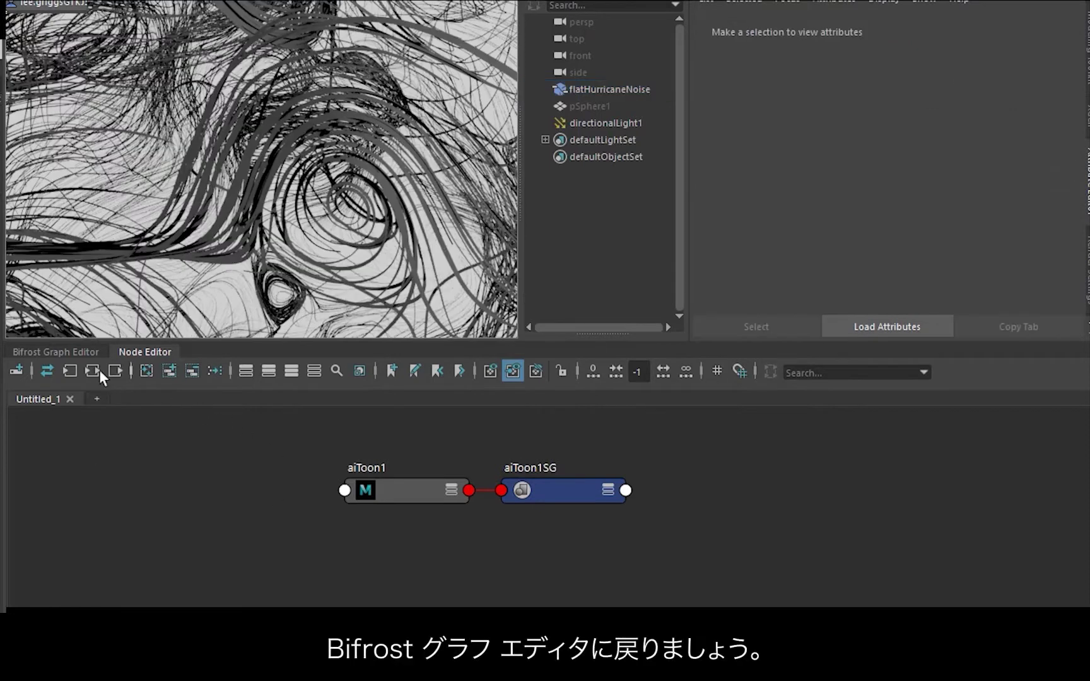
{"action": "left_click", "coordinate": [66, 353]}
{"action": "middle_click_drag", "start_coordinate": [584, 481], "coordinate": [322, 560]}
{"action": "middle_click_drag", "start_coordinate": [644, 393], "coordinate": [528, 410]}
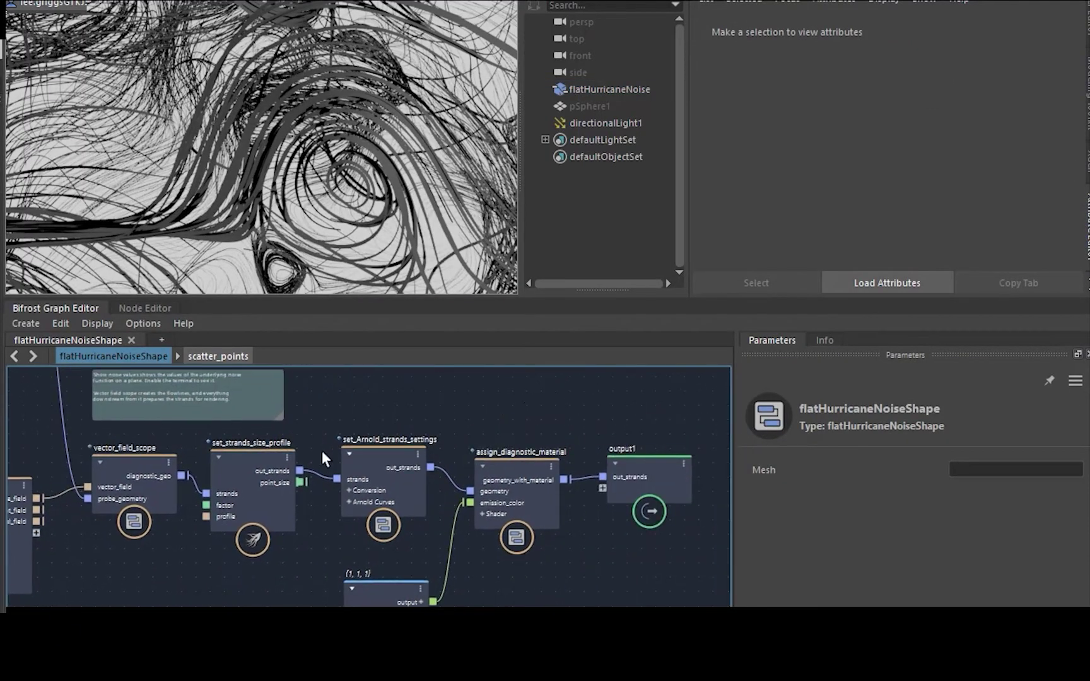
{"action": "left_click", "coordinate": [357, 453]}
{"action": "left_click", "coordinate": [242, 460]}
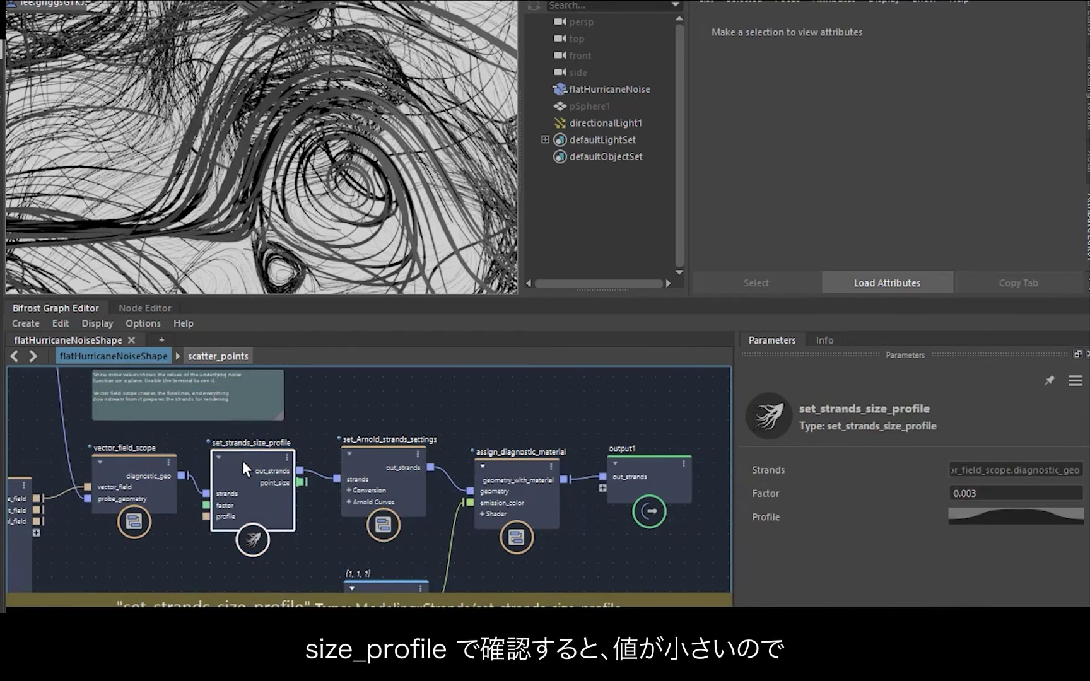
{"action": "left_click", "coordinate": [994, 494]}
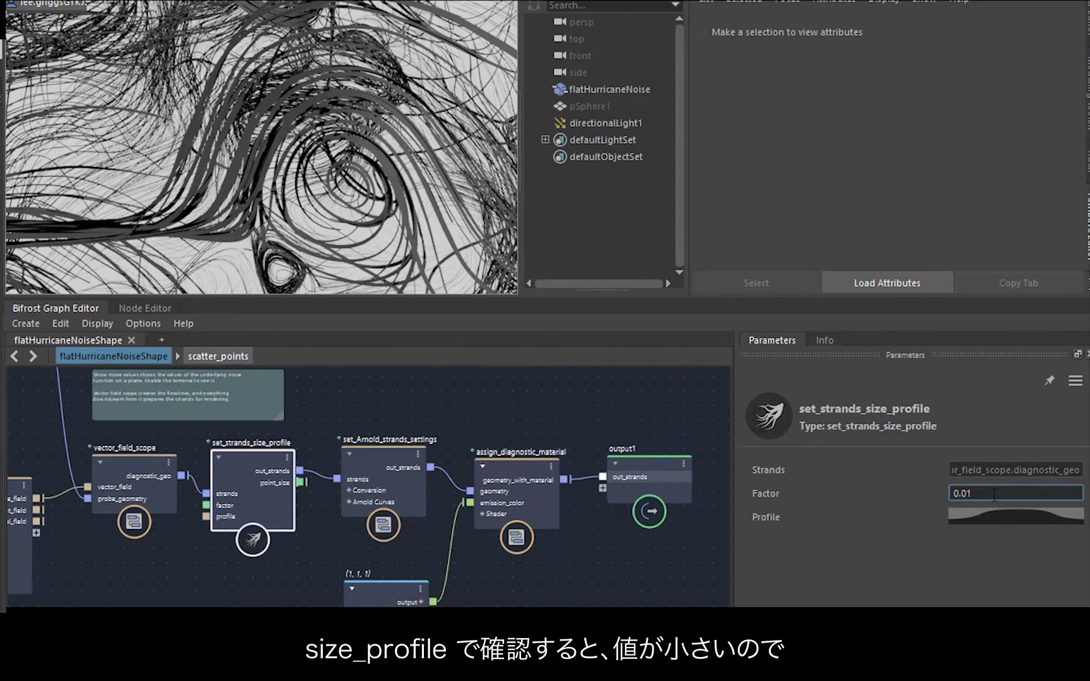
{"action": "key", "text": "Return"}
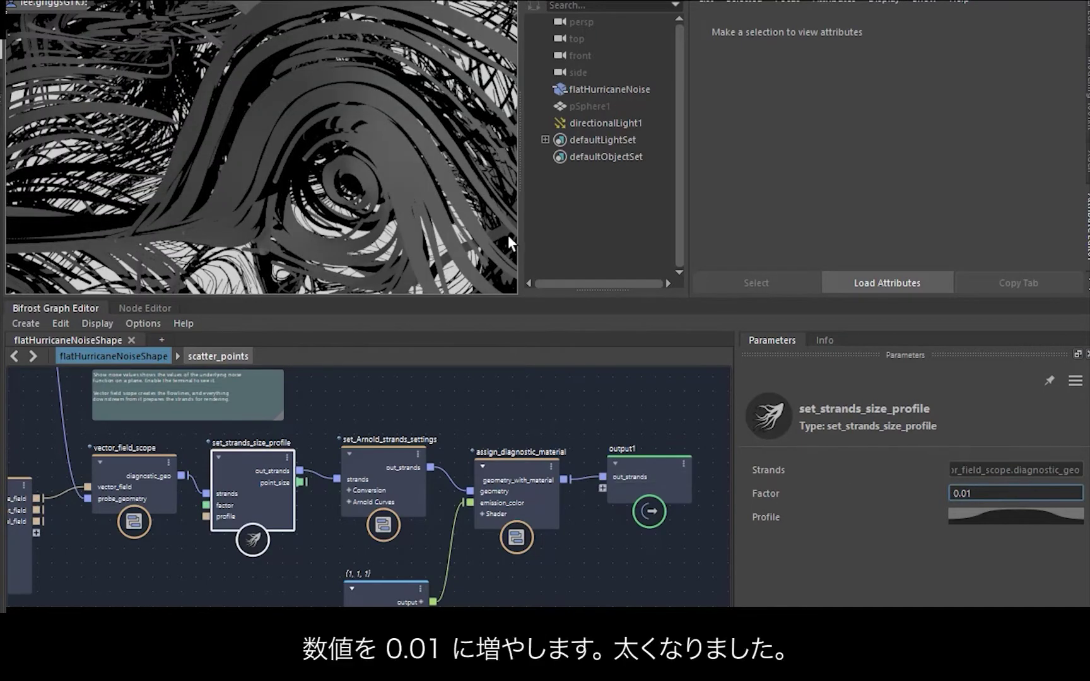
Connect a new Arnold aiUtility node to aiToon1's emission Color
{"action": "left_click", "coordinate": [583, 122]}
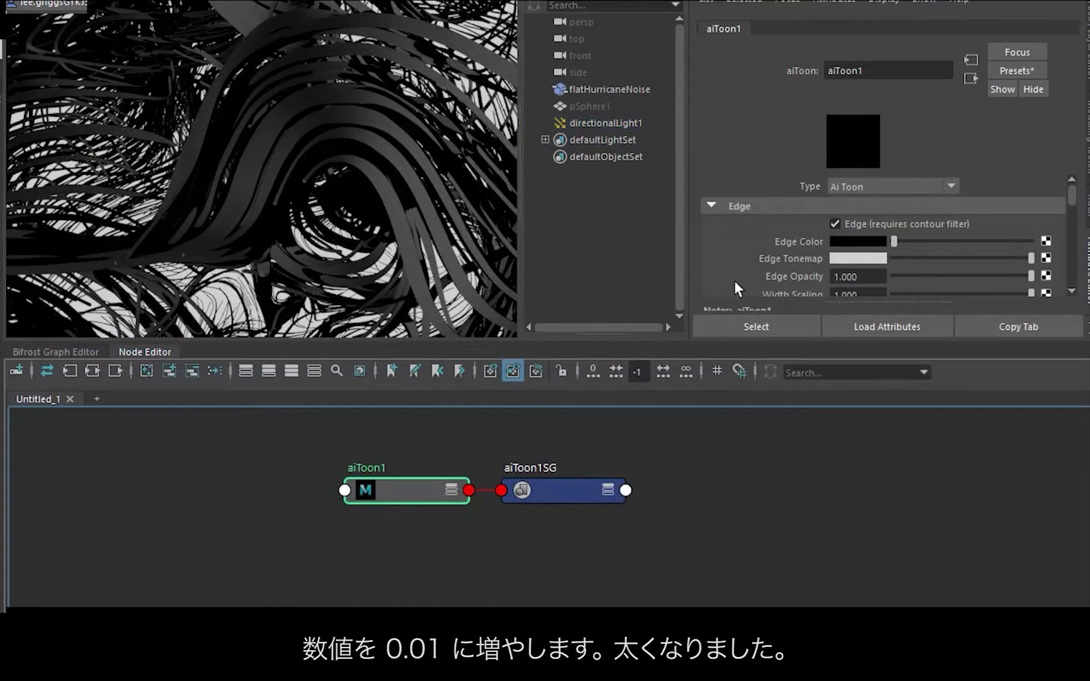
{"action": "scroll", "coordinate": [747, 269], "scroll_direction": "down", "scroll_amount": 10}
{"action": "scroll", "coordinate": [746, 270], "scroll_direction": "up", "scroll_amount": 2}
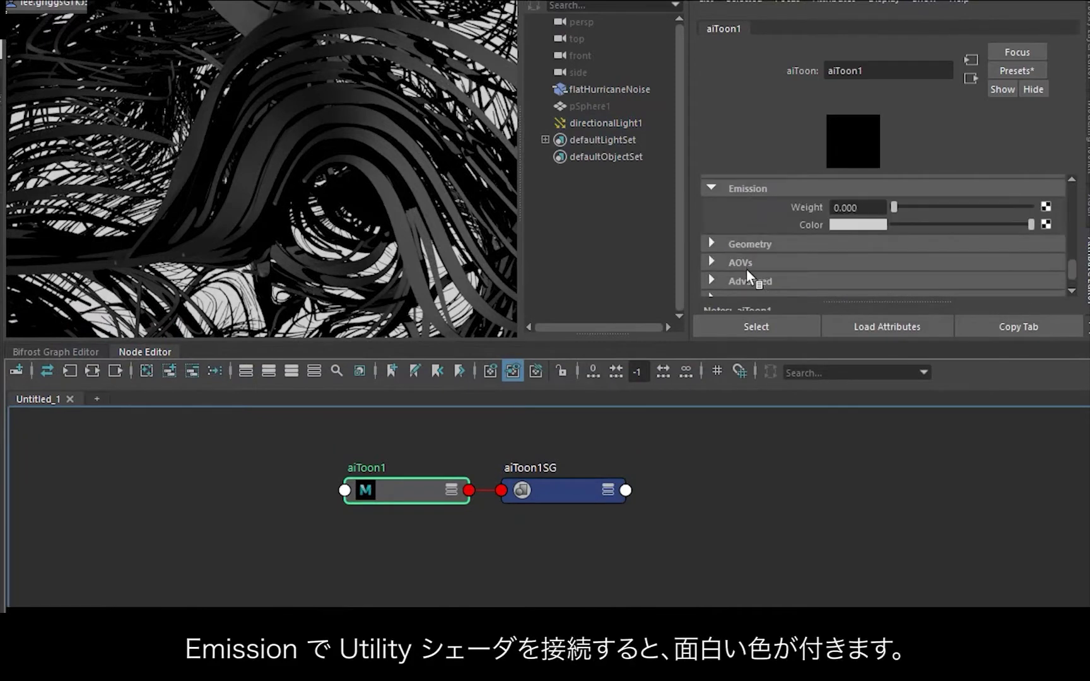
{"action": "left_click", "coordinate": [1046, 225]}
{"action": "left_click", "coordinate": [520, 152]}
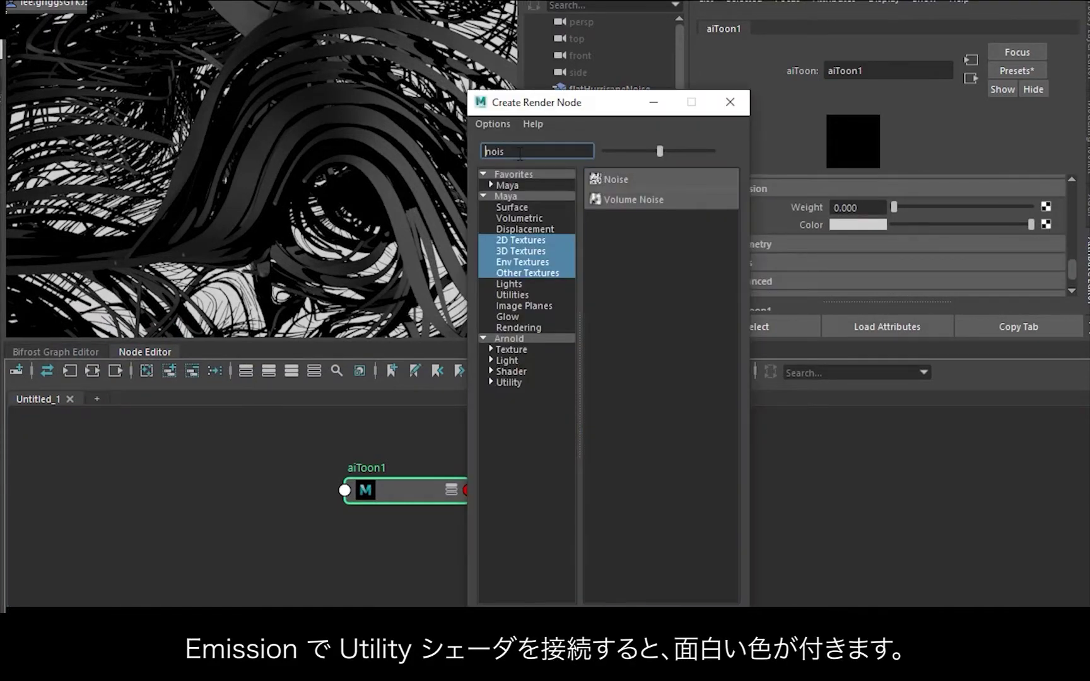
{"action": "type", "text": "util"}
{"action": "left_click", "coordinate": [533, 340]}
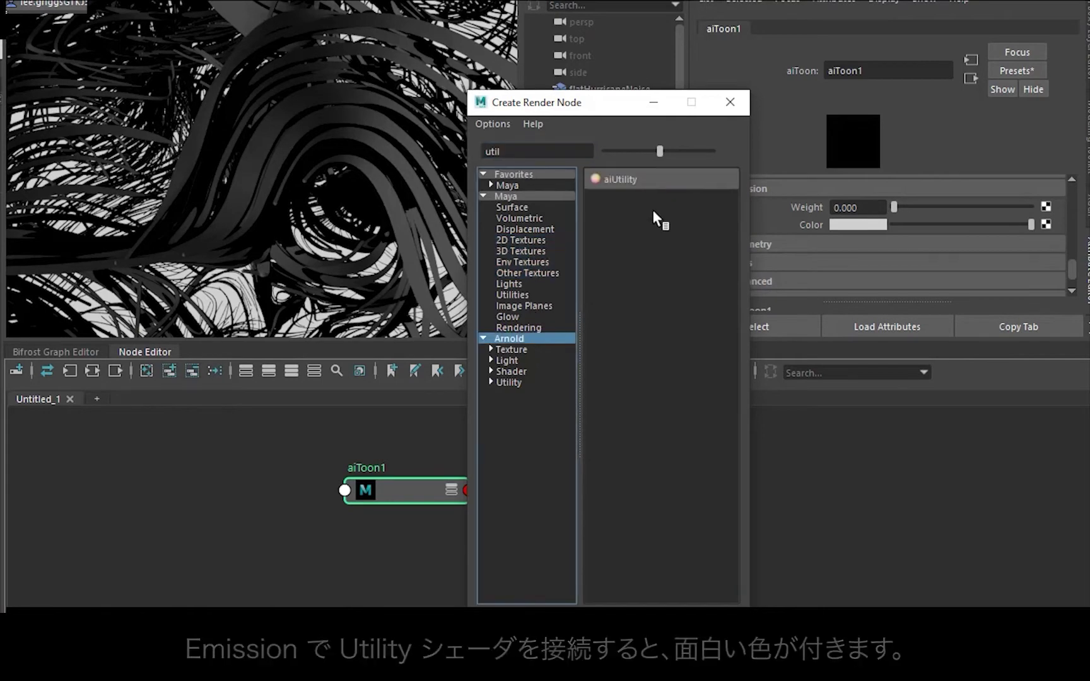
{"action": "left_click", "coordinate": [635, 179]}
Set aiUtility1's Shade Mode to flat and Color Mode to Bad UVs, after trying Normal
{"action": "left_click", "coordinate": [861, 226]}
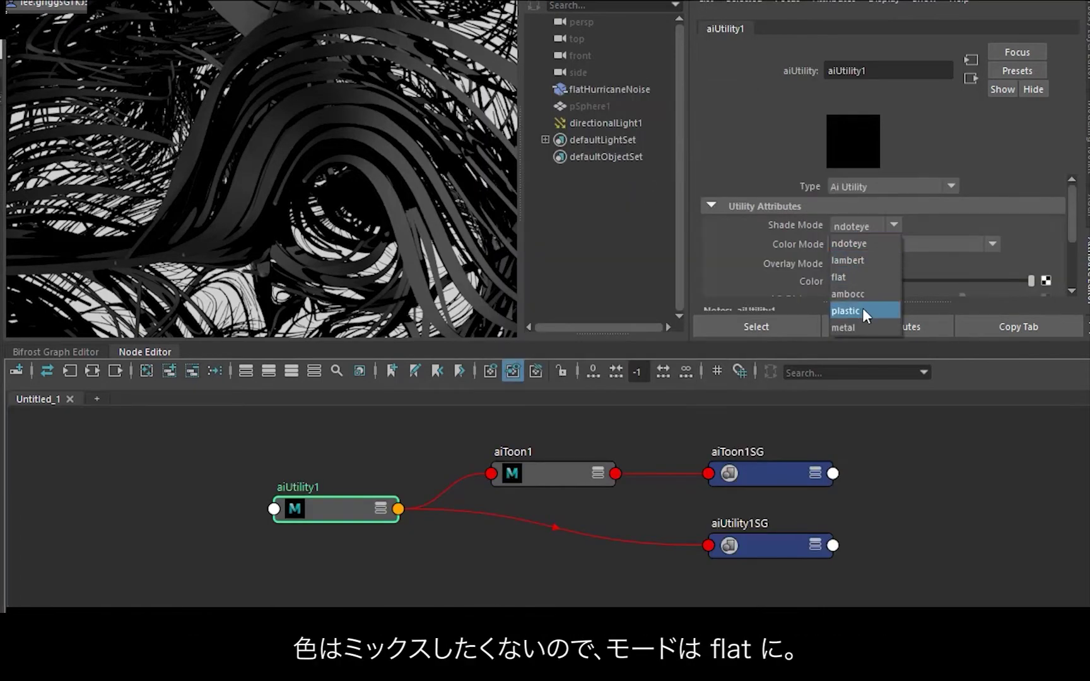
{"action": "left_click", "coordinate": [853, 278]}
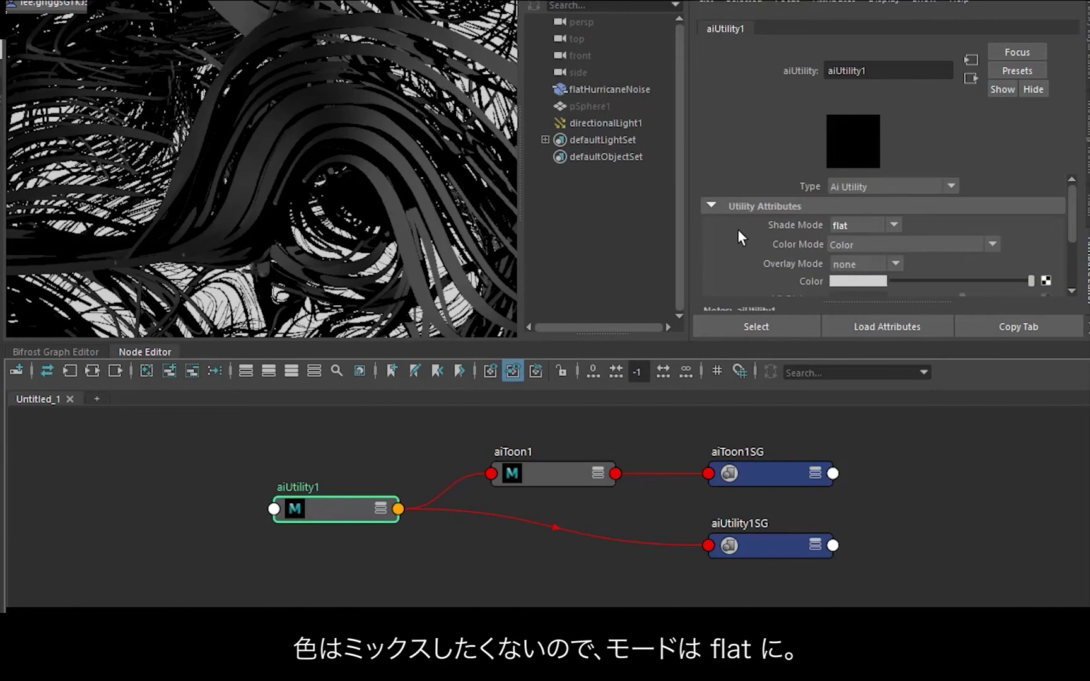
{"action": "left_click", "coordinate": [895, 243]}
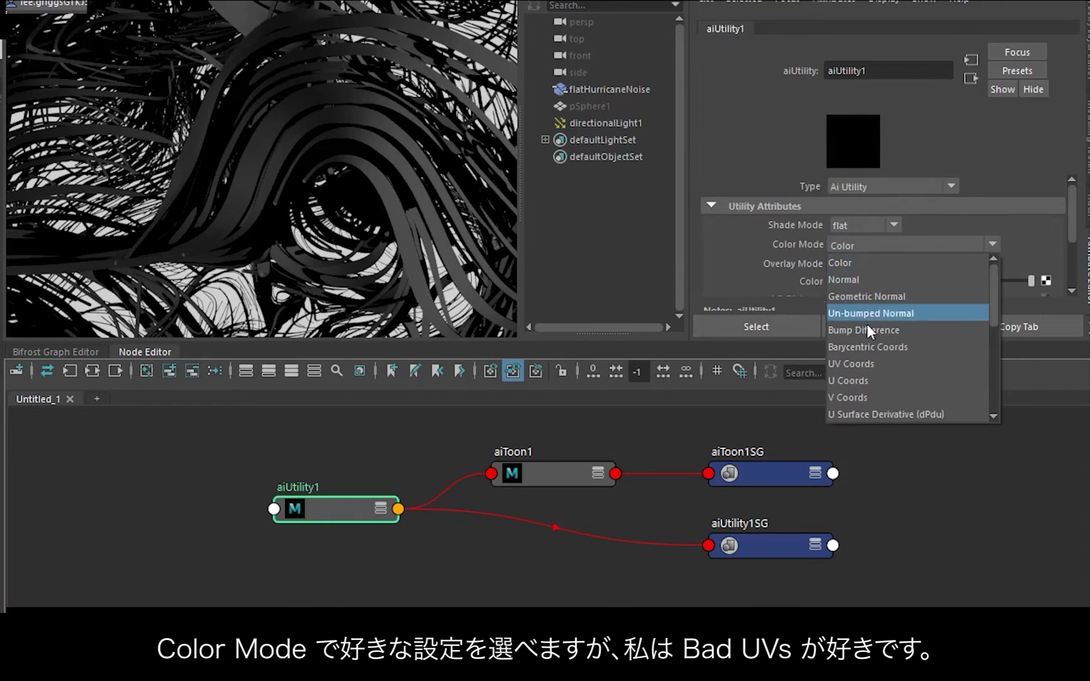
{"action": "left_click", "coordinate": [871, 279]}
{"action": "left_click", "coordinate": [913, 243]}
{"action": "left_click_drag", "start_coordinate": [993, 279], "coordinate": [1000, 381]}
{"action": "left_click", "coordinate": [891, 381]}
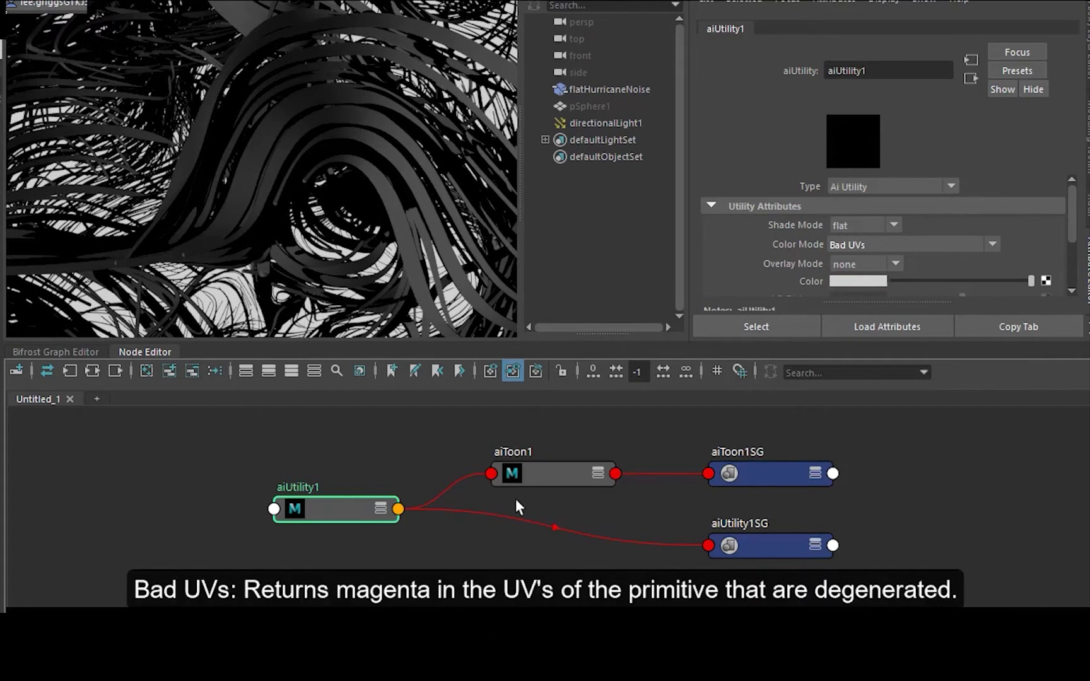
Reassign aiToon1 to the flatHurricaneNoise strands and select it
{"action": "left_click", "coordinate": [572, 92]}
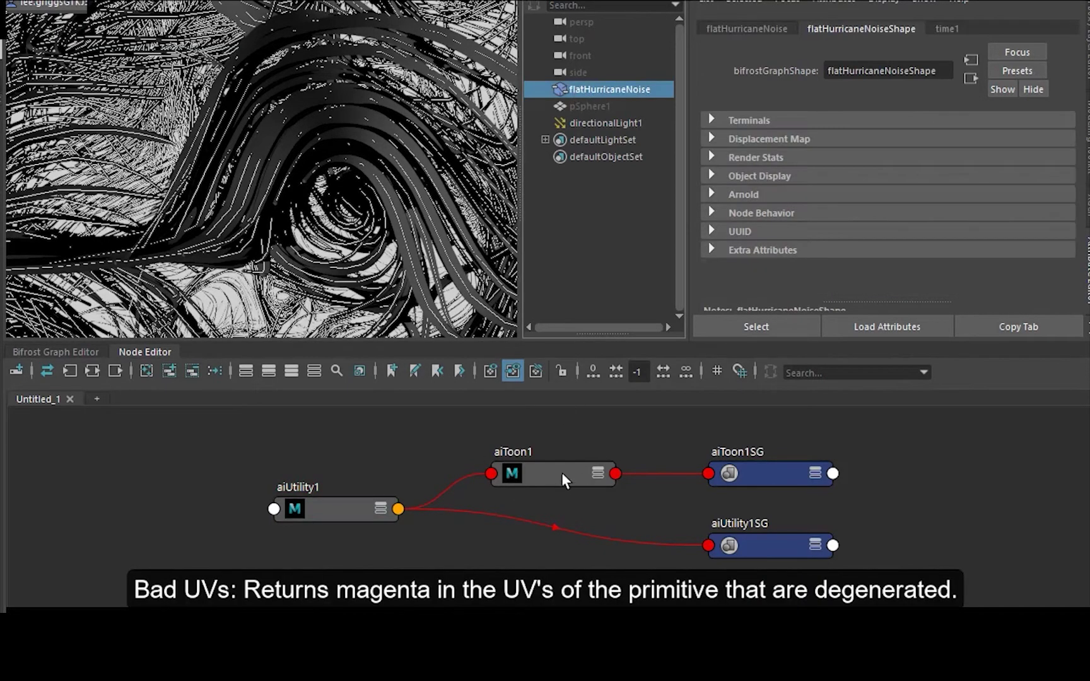
{"action": "right_click_drag", "start_coordinate": [561, 473], "coordinate": [548, 242]}
{"action": "left_click", "coordinate": [558, 478]}
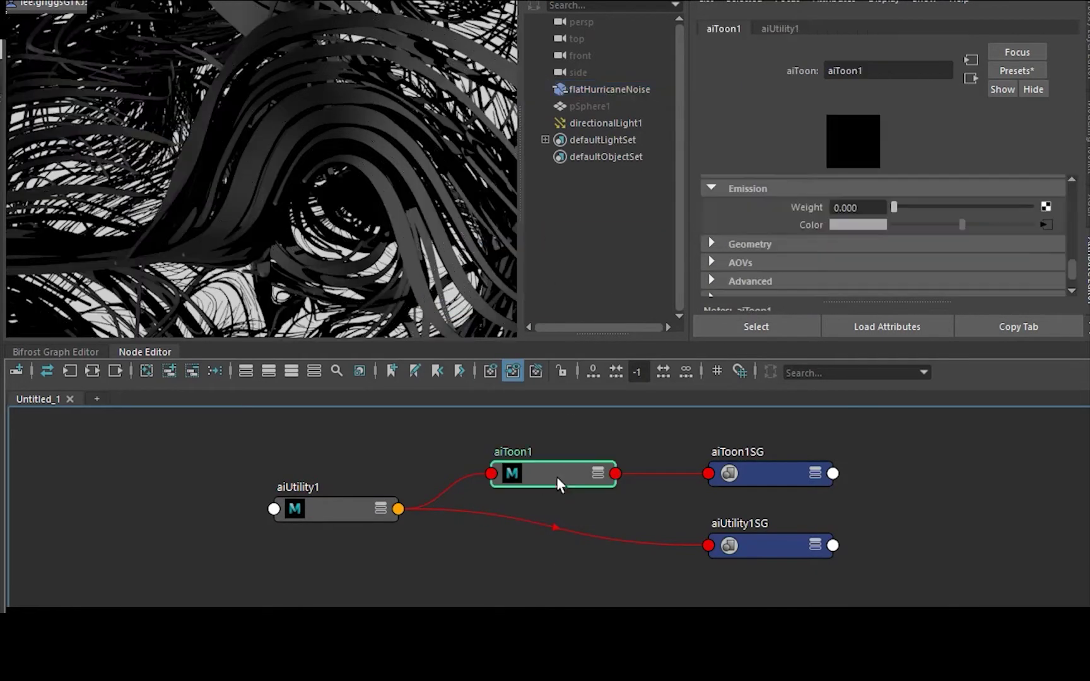
Raise aiToon1's Emission Weight to 0.932; try Floatgrid and Uniform ID, then keep Bad UVs
{"action": "left_click_drag", "start_coordinate": [953, 201], "coordinate": [1022, 207]}
{"action": "left_click_drag", "start_coordinate": [319, 511], "coordinate": [306, 499]}
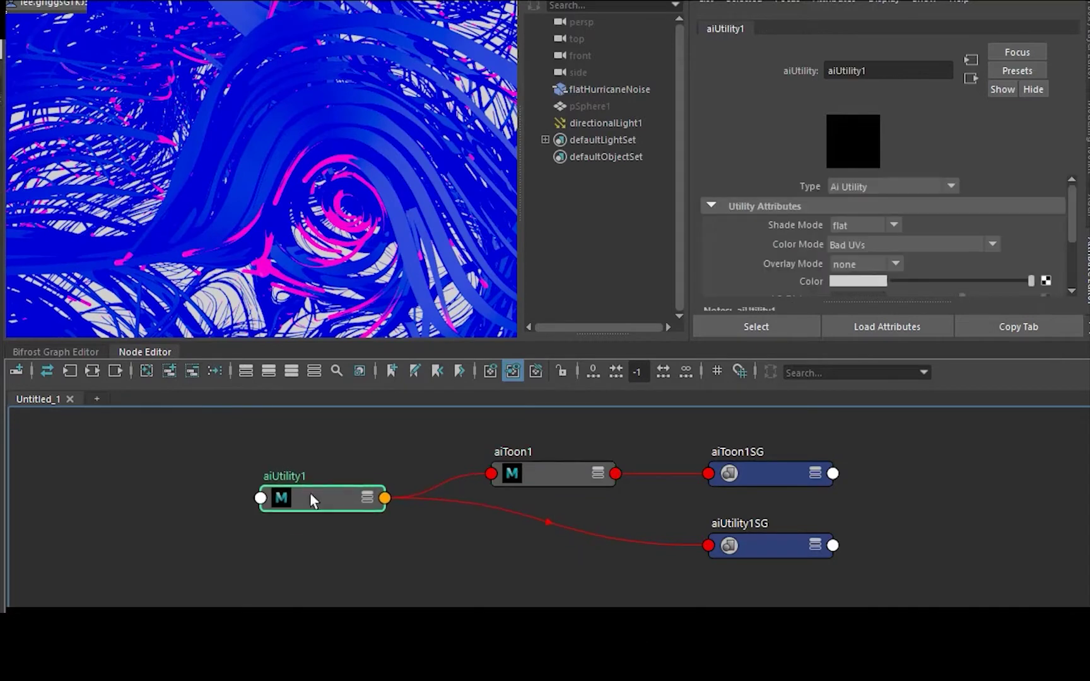
{"action": "left_click", "coordinate": [883, 245]}
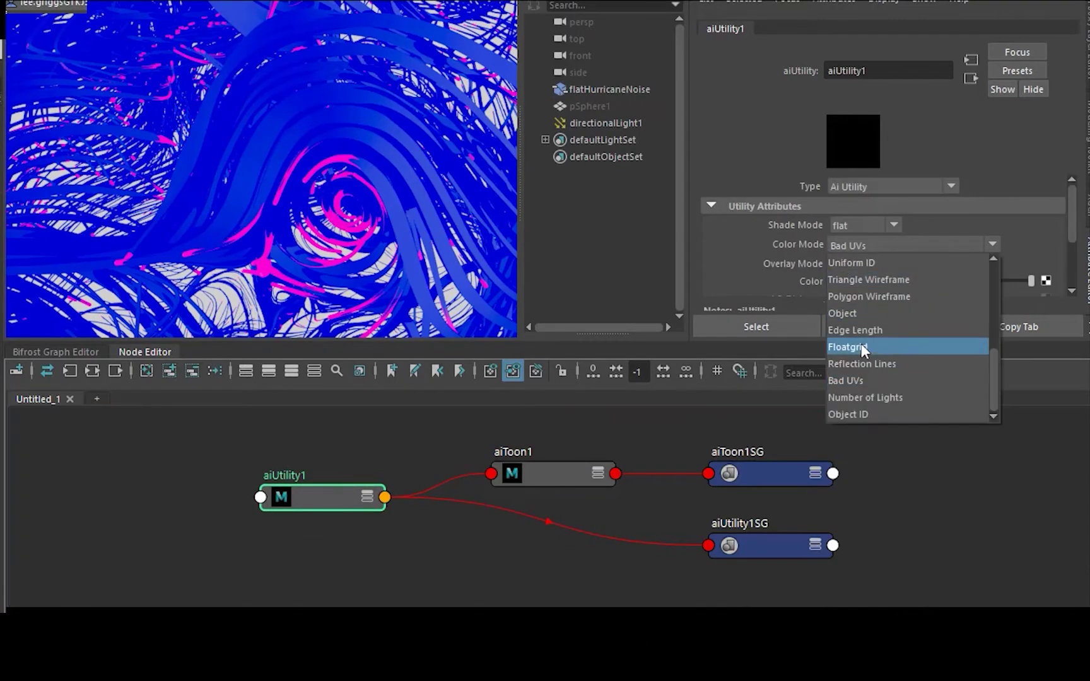
{"action": "left_click", "coordinate": [862, 347]}
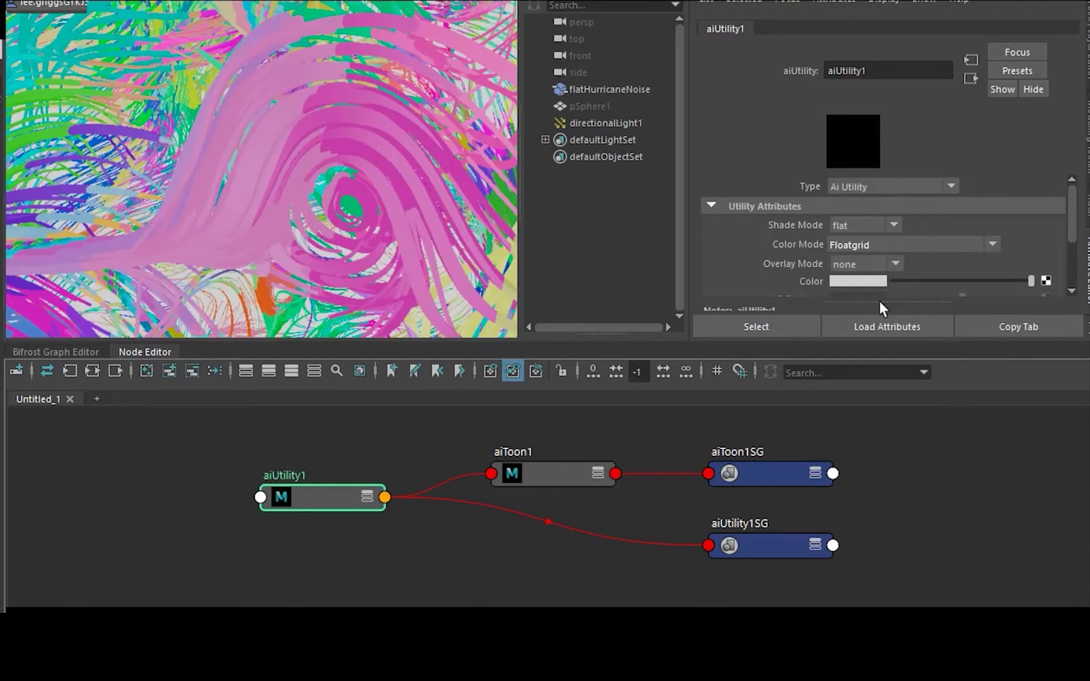
{"action": "left_click", "coordinate": [903, 245]}
{"action": "left_click", "coordinate": [907, 262]}
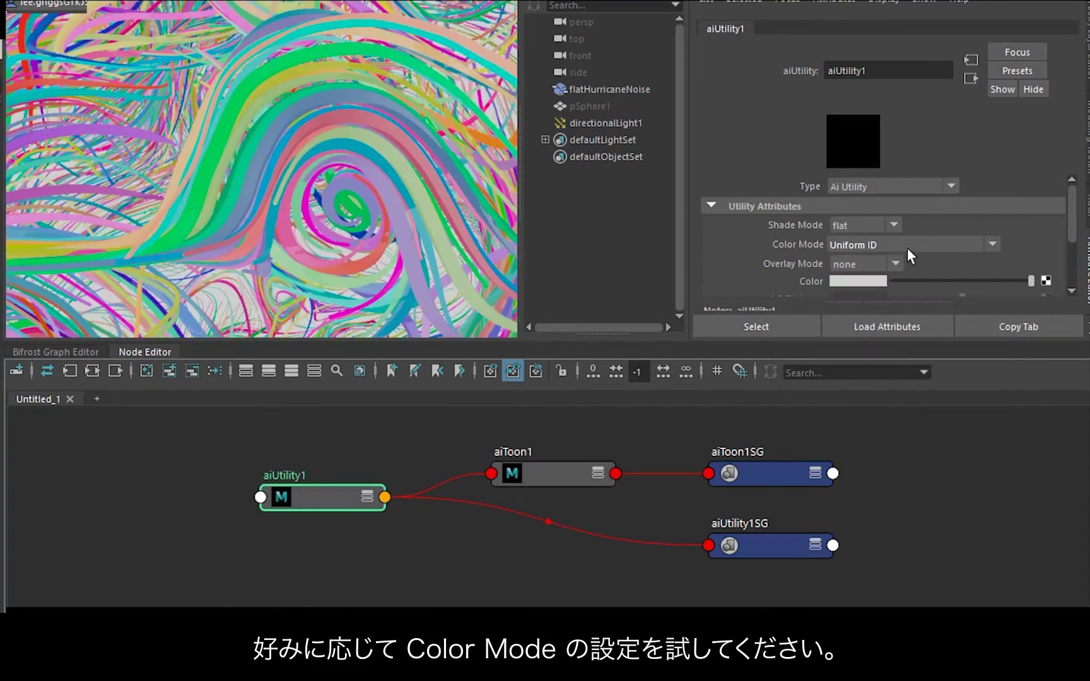
{"action": "left_click", "coordinate": [907, 246]}
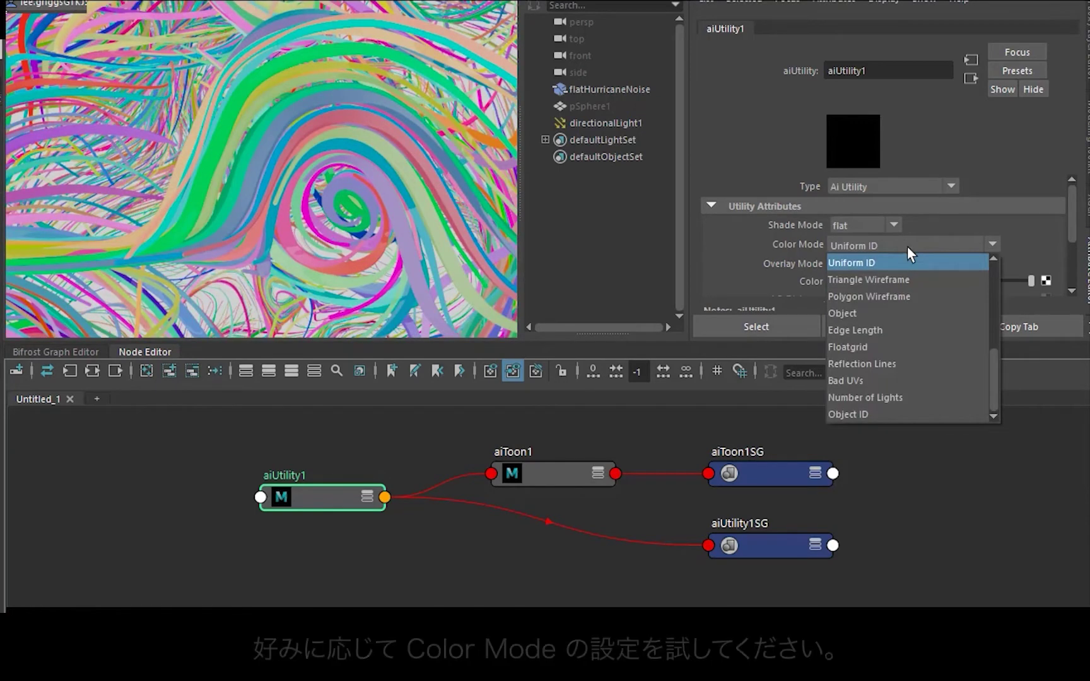
{"action": "left_click", "coordinate": [891, 381]}
{"action": "left_click_drag", "start_coordinate": [311, 505], "coordinate": [208, 512]}
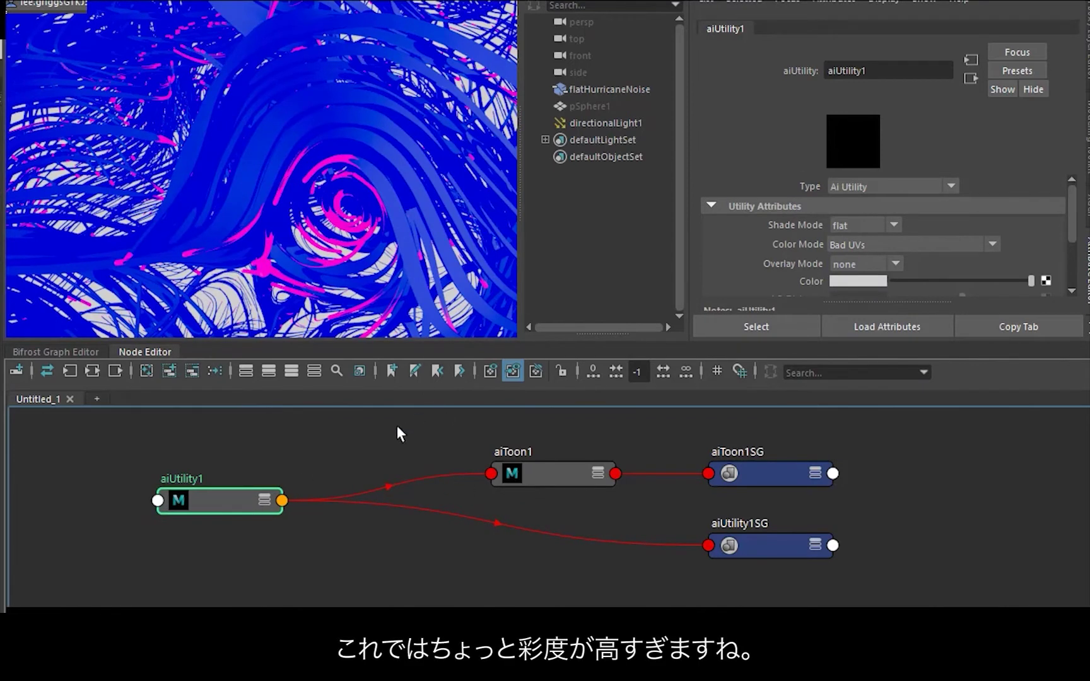
Insert an aiColorCorrect1 node between aiUtility1 and aiToon1's emission colour
{"action": "left_click", "coordinate": [379, 454]}
{"action": "key", "text": "Tab"}
{"action": "type", "text": "color"}
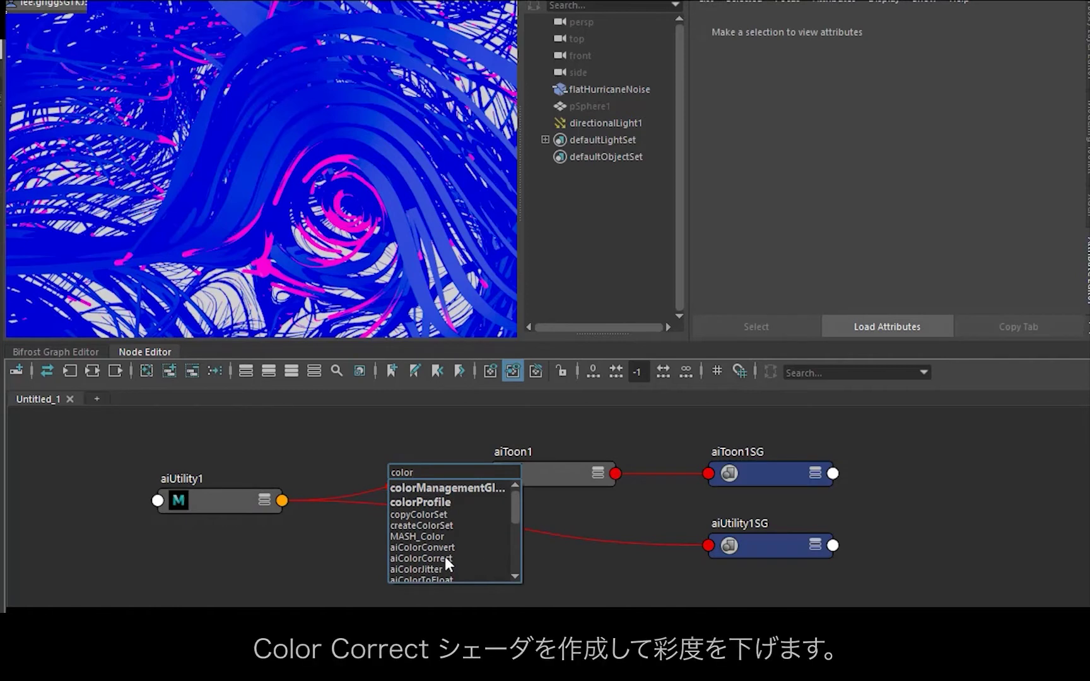
{"action": "left_click", "coordinate": [444, 558]}
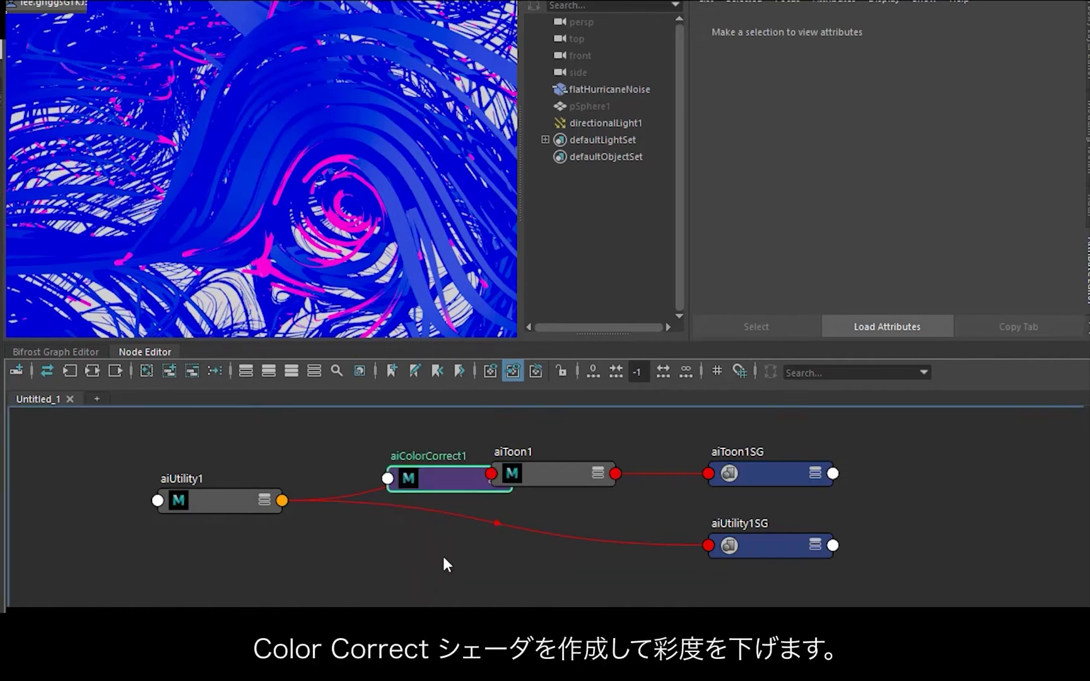
{"action": "left_click", "coordinate": [538, 479]}
{"action": "middle_click_drag", "start_coordinate": [728, 241], "coordinate": [778, 226]}
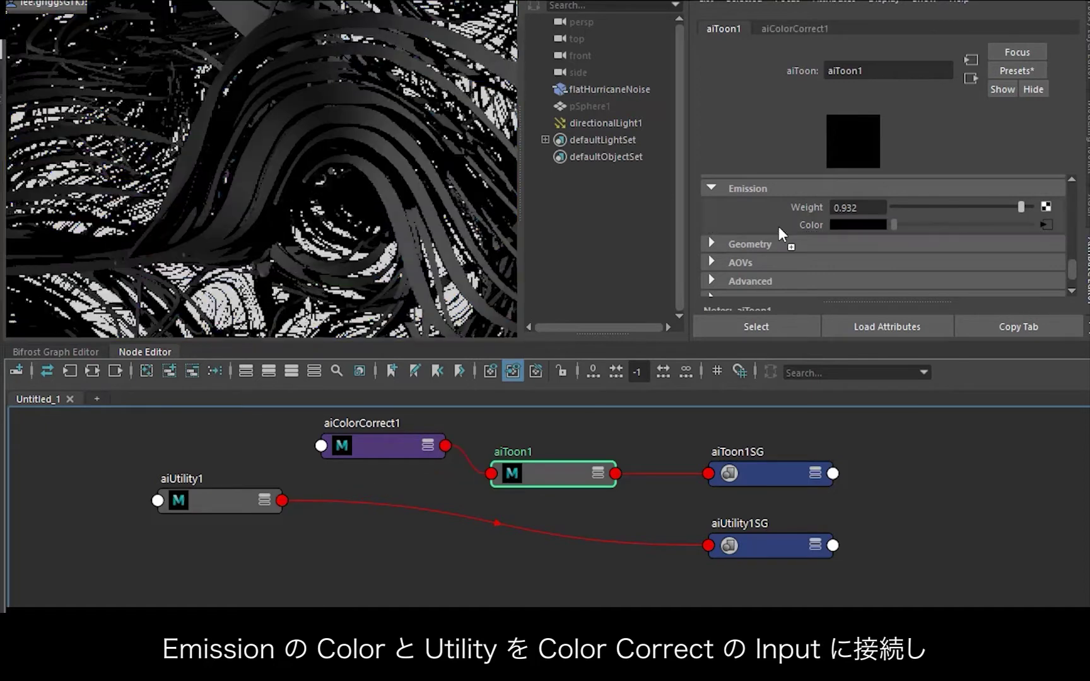
{"action": "left_click", "coordinate": [391, 444]}
{"action": "middle_click_drag", "start_coordinate": [733, 294], "coordinate": [769, 187]}
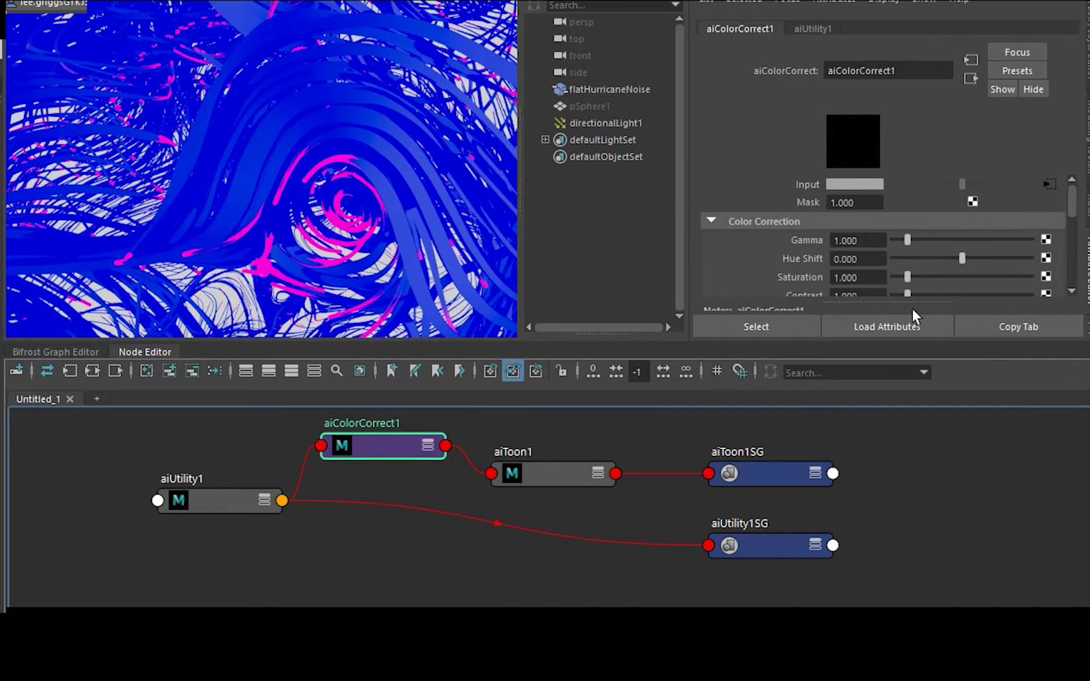
Lower aiColorCorrect1's Saturation to 0.745 and tint its Multiply colour pink
{"action": "left_click_drag", "start_coordinate": [908, 282], "coordinate": [906, 284]}
{"action": "scroll", "coordinate": [813, 277], "scroll_direction": "down", "scroll_amount": 5}
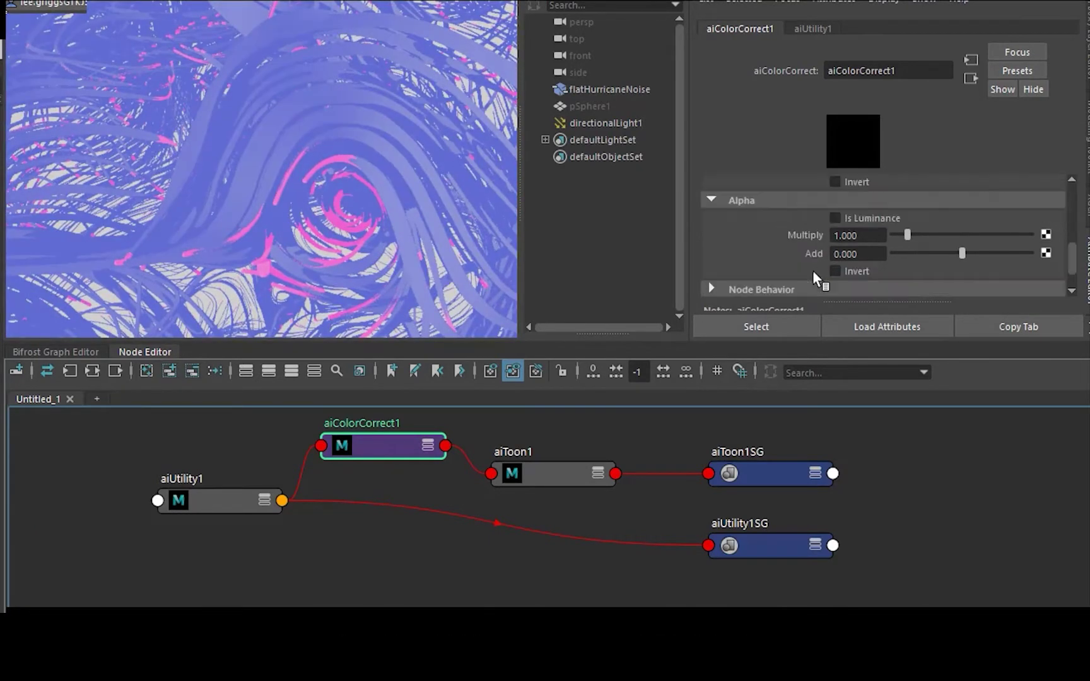
{"action": "scroll", "coordinate": [813, 278], "scroll_direction": "up", "scroll_amount": 2}
{"action": "scroll", "coordinate": [814, 277], "scroll_direction": "down", "scroll_amount": 3}
{"action": "scroll", "coordinate": [814, 277], "scroll_direction": "up", "scroll_amount": 5}
{"action": "left_click", "coordinate": [869, 261]}
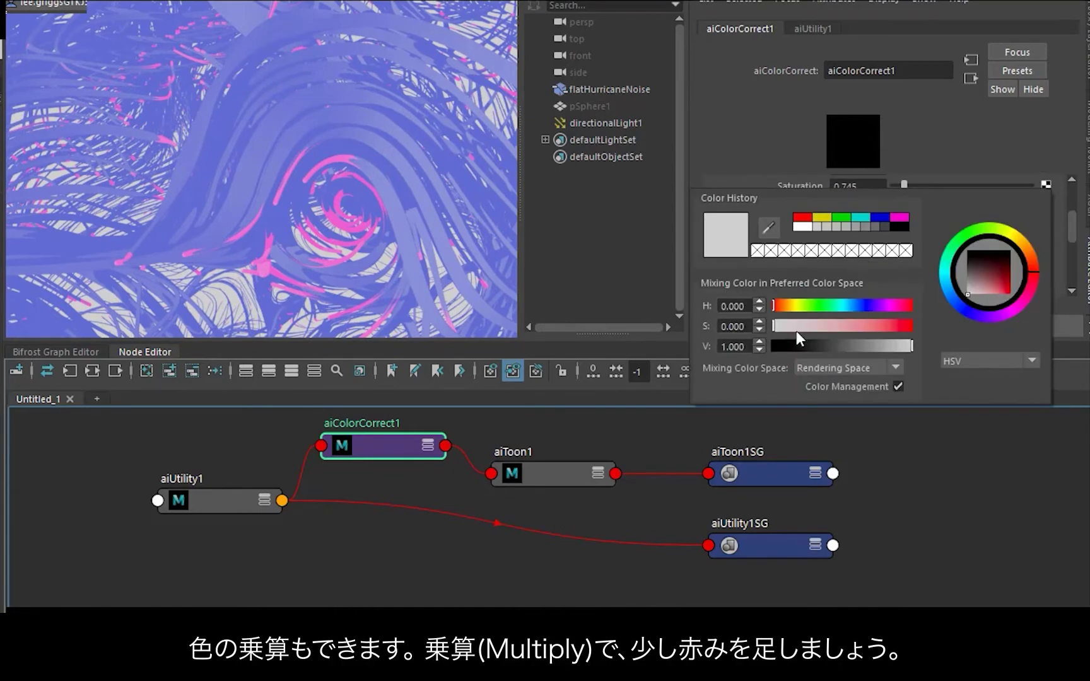
{"action": "left_click_drag", "start_coordinate": [799, 325], "coordinate": [841, 322]}
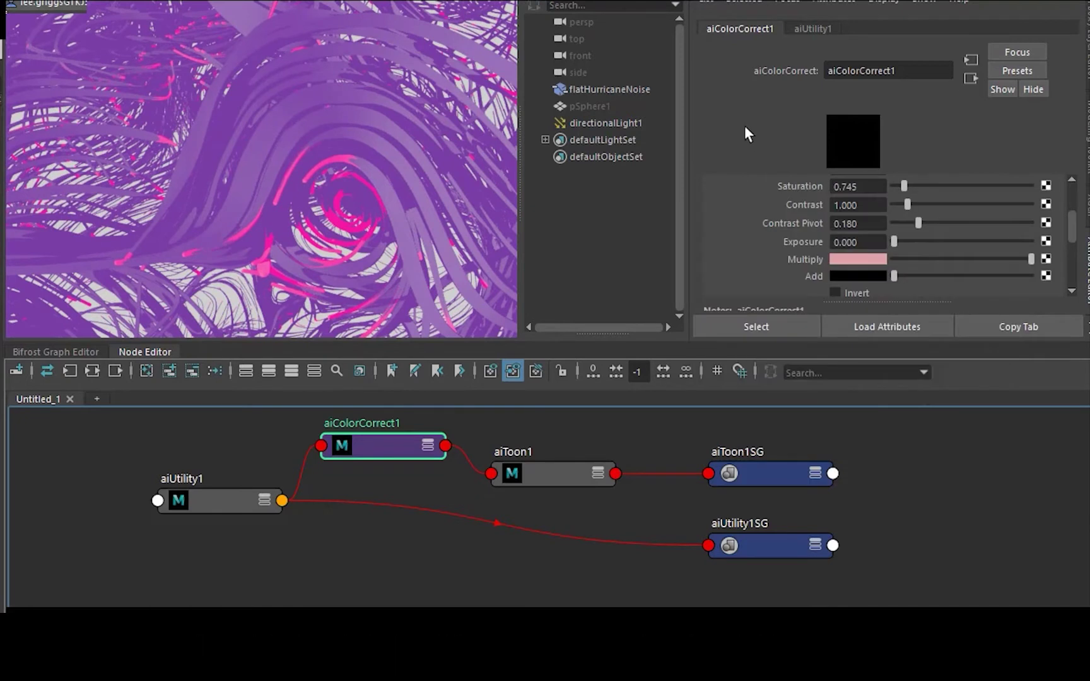
{"action": "scroll", "coordinate": [756, 238], "scroll_direction": "up", "scroll_amount": 3}
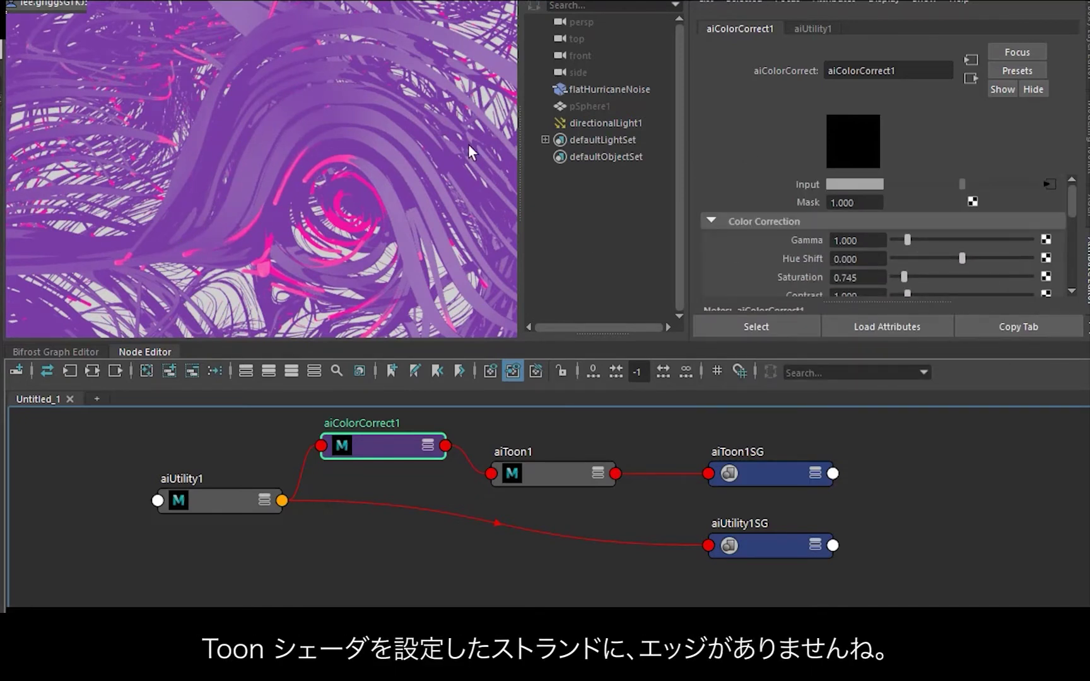
In Chrome, open the reference render image in a new tab and view it full size
{"action": "key", "text": "alt+Tab"}
{"action": "key", "text": "alt+Tab"}
{"action": "key", "text": "alt+Tab"}
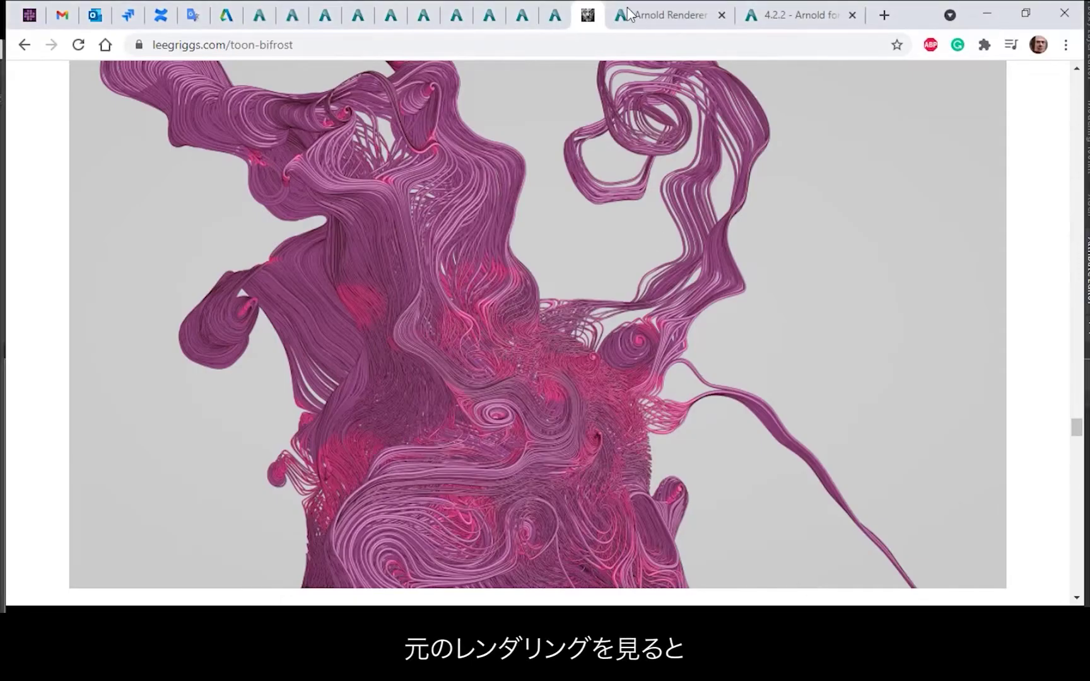
{"action": "right_click", "coordinate": [398, 167]}
{"action": "left_click", "coordinate": [421, 182]}
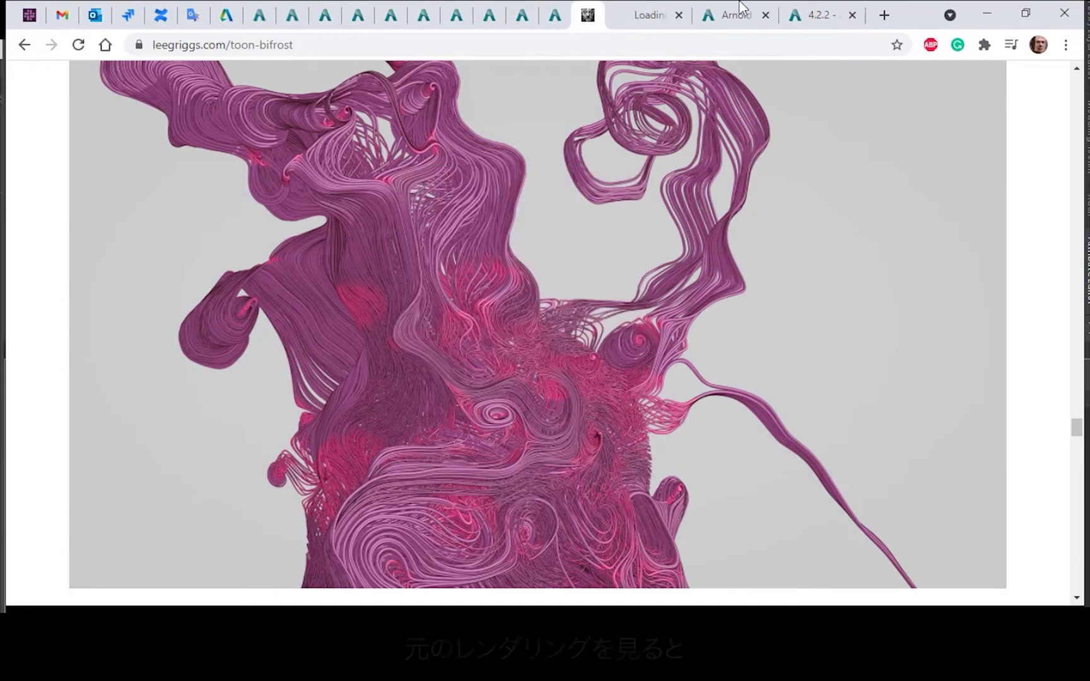
{"action": "left_click", "coordinate": [661, 10]}
{"action": "left_click", "coordinate": [536, 211]}
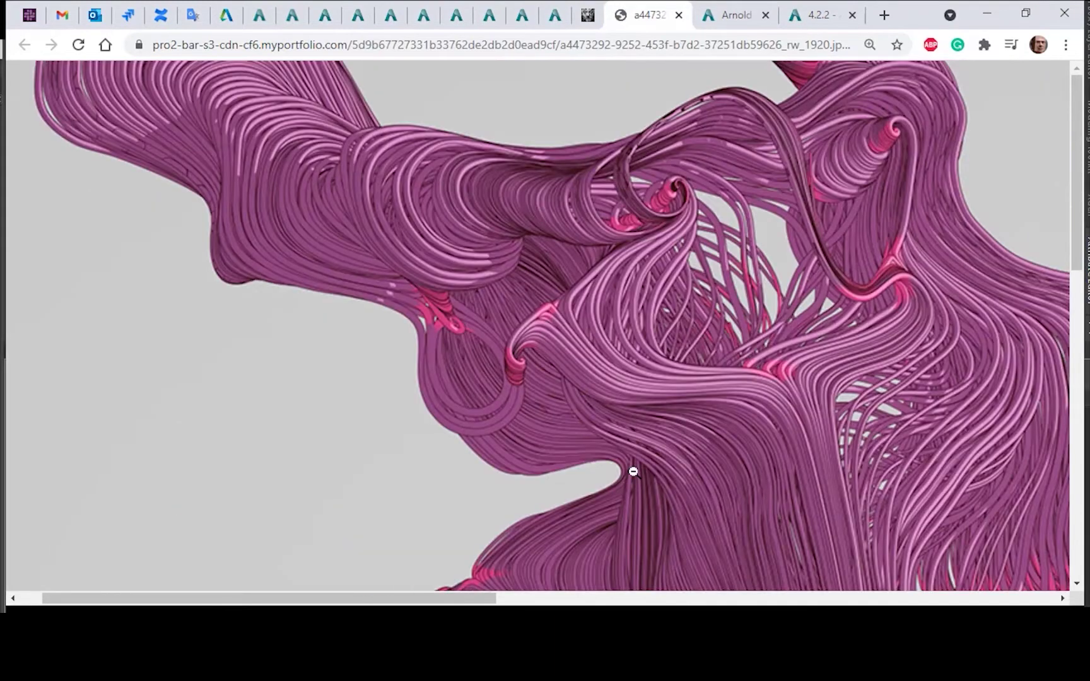
{"action": "scroll", "coordinate": [868, 293], "scroll_direction": "right", "scroll_amount": 5}
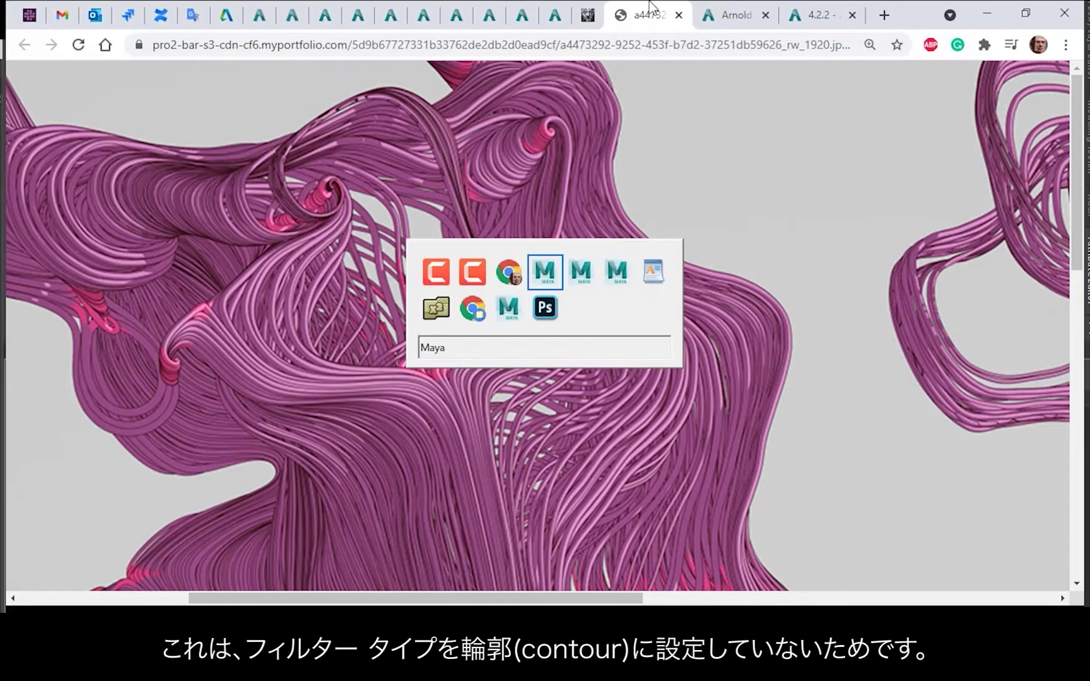
Back in Maya, change the Arnold Filter Type from gaussian to contour
{"action": "left_click", "coordinate": [540, 267]}
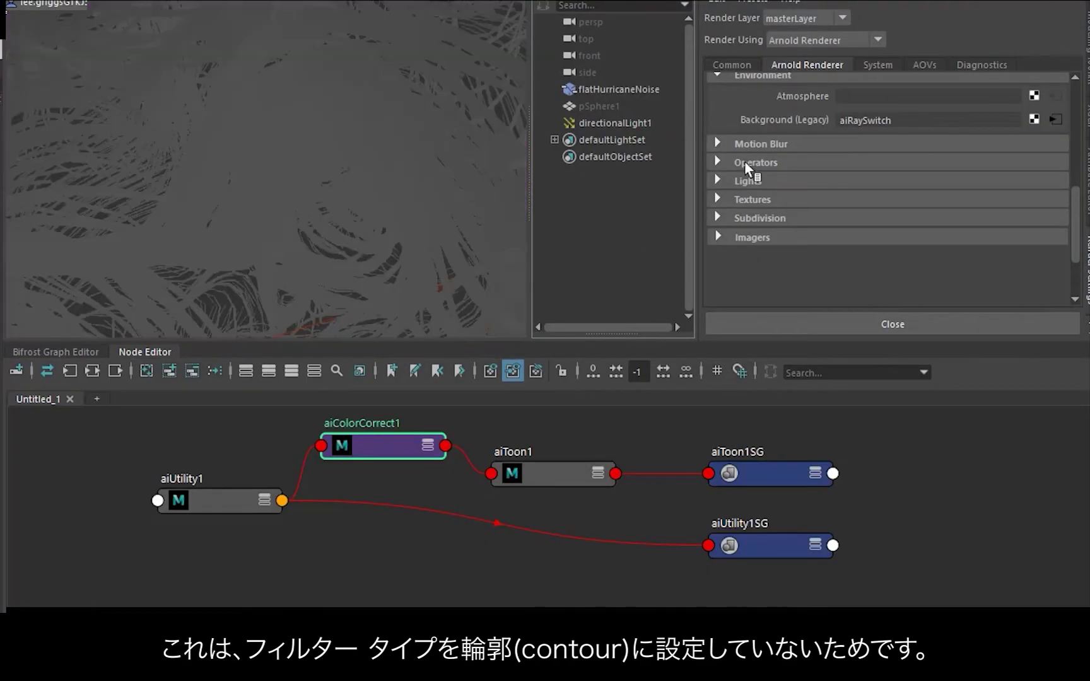
{"action": "scroll", "coordinate": [746, 111], "scroll_direction": "up", "scroll_amount": 6}
{"action": "scroll", "coordinate": [746, 111], "scroll_direction": "down", "scroll_amount": 3}
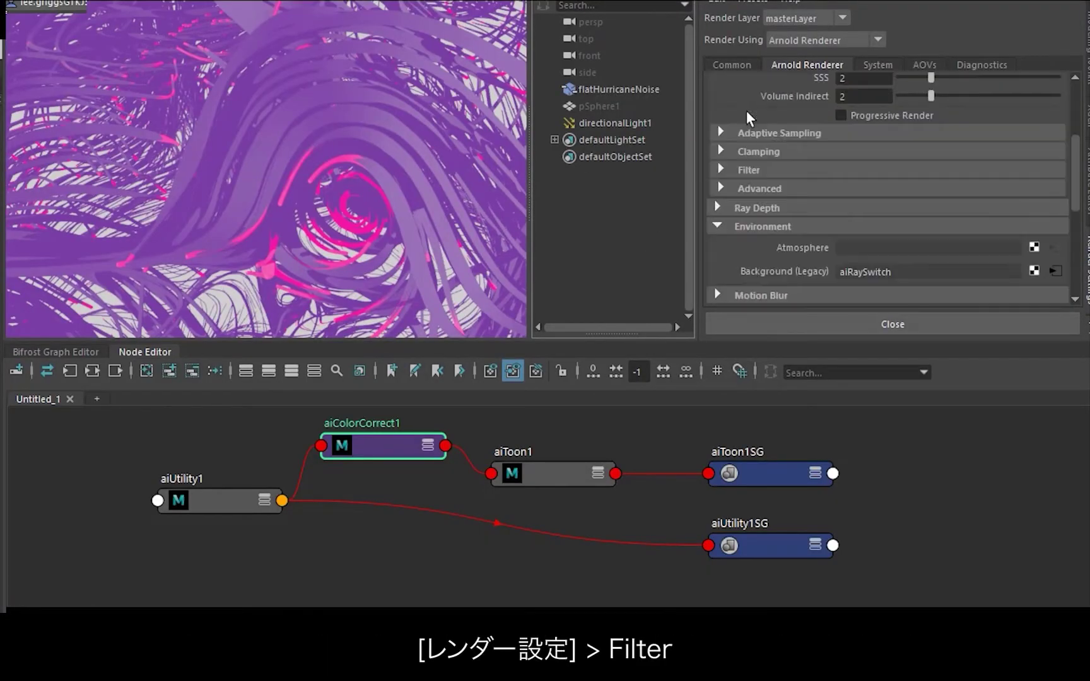
{"action": "left_click", "coordinate": [757, 170]}
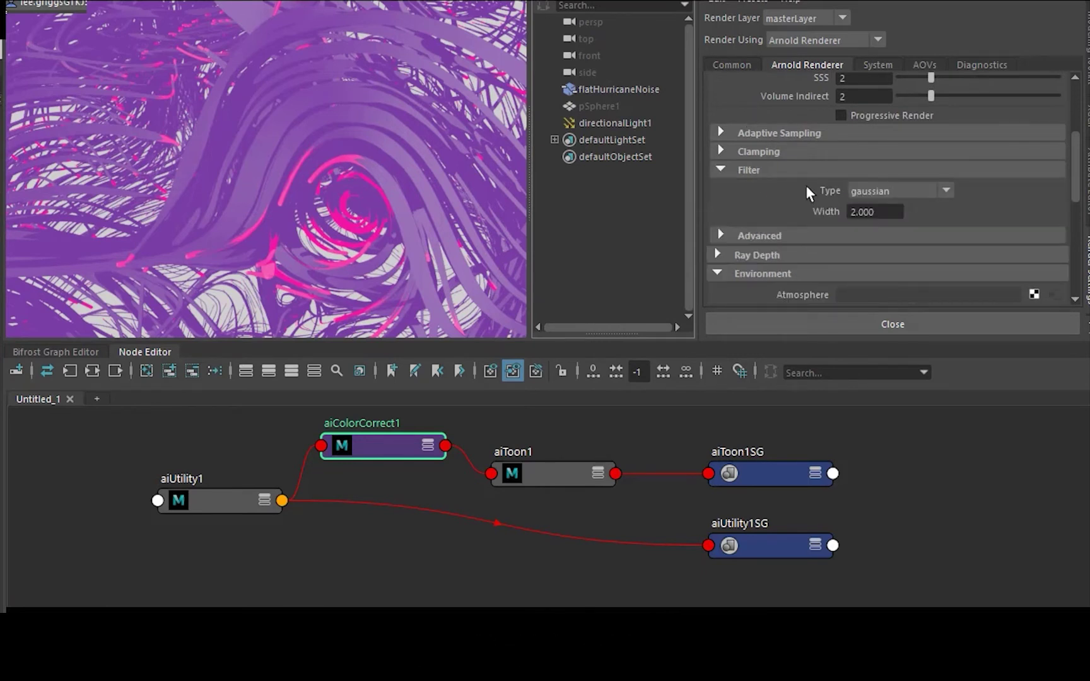
{"action": "left_click", "coordinate": [887, 189]}
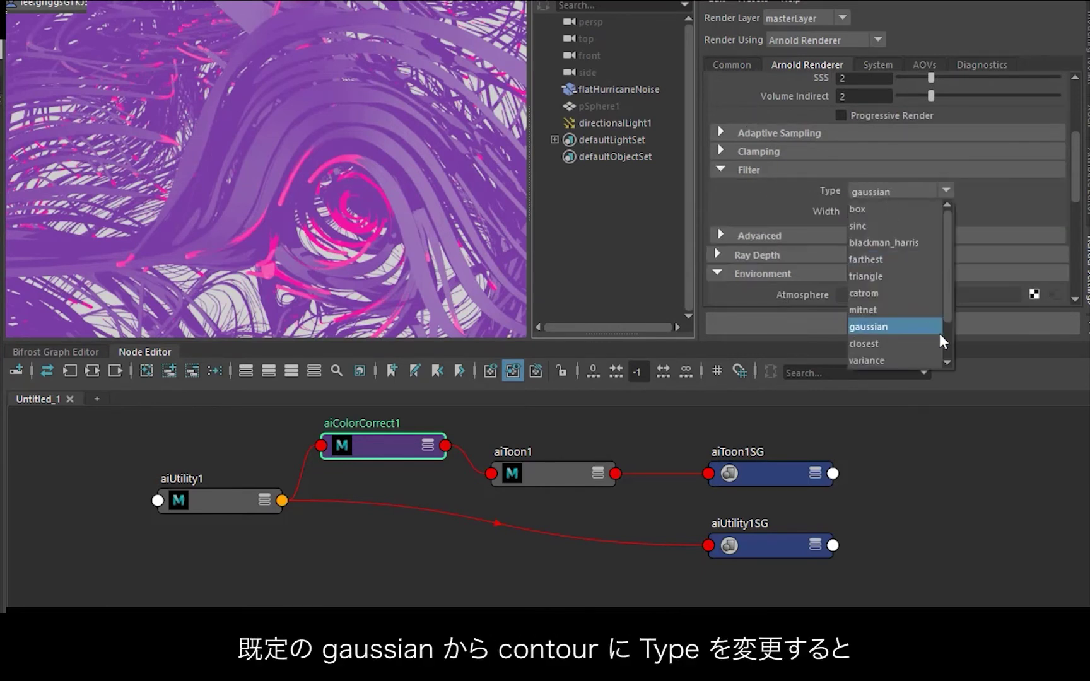
{"action": "left_click", "coordinate": [888, 341]}
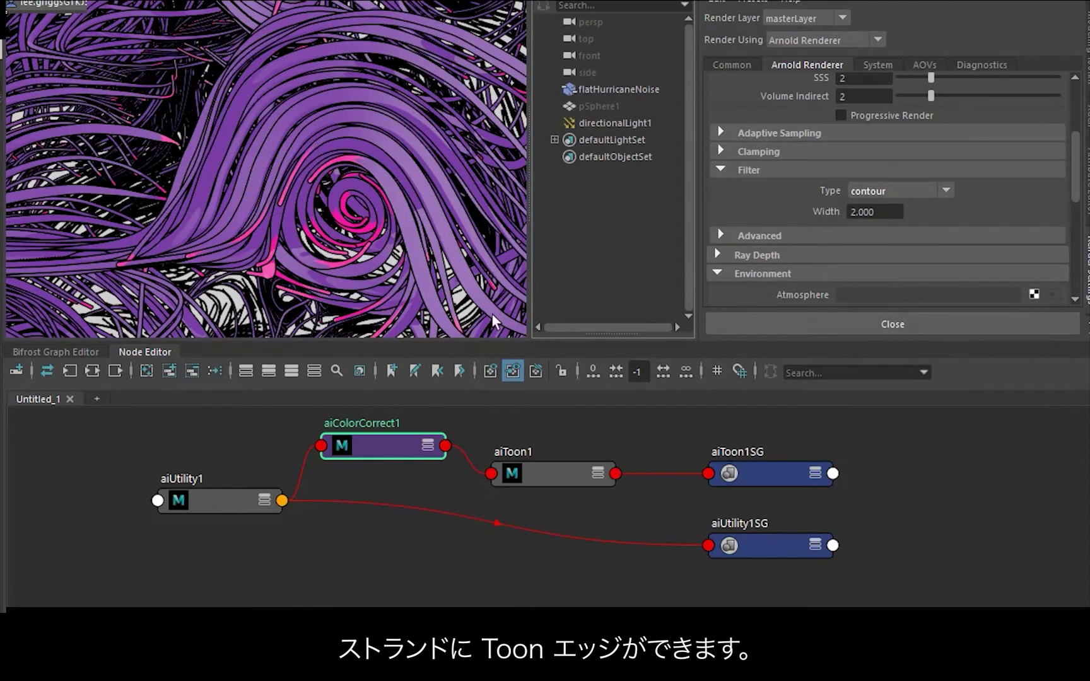
Frame the flatHurricaneNoise strands in the viewport to inspect the new outlines
{"action": "left_click", "coordinate": [365, 221]}
{"action": "key", "text": "f"}
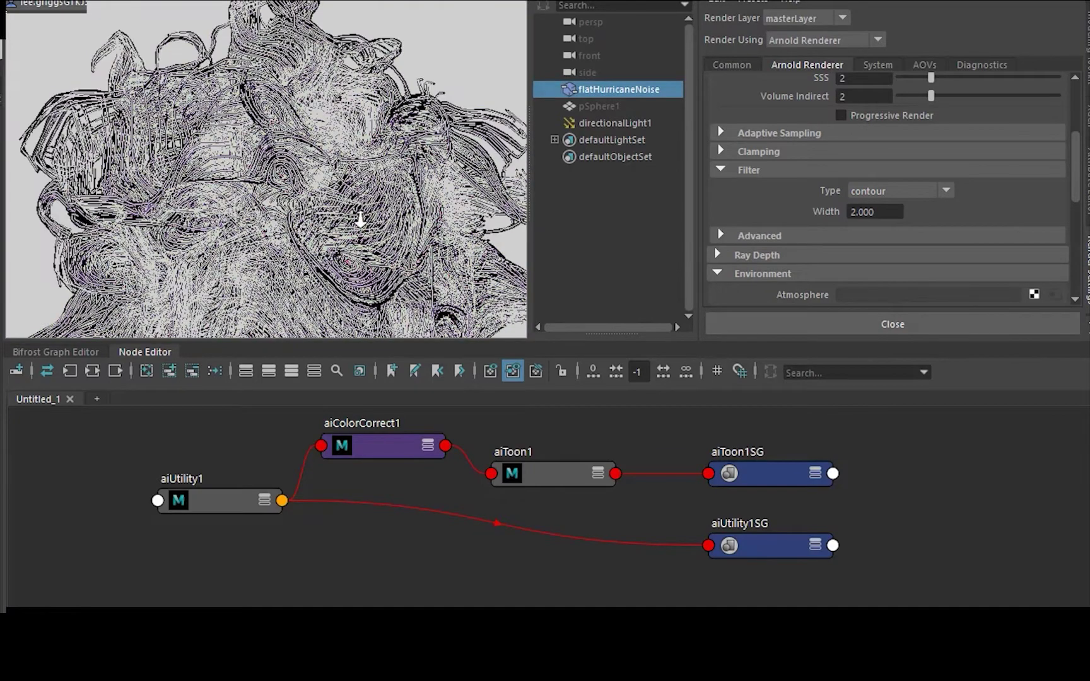
{"action": "scroll", "coordinate": [445, 95], "scroll_direction": "up", "scroll_amount": 3}
{"action": "left_click", "coordinate": [499, 20]}
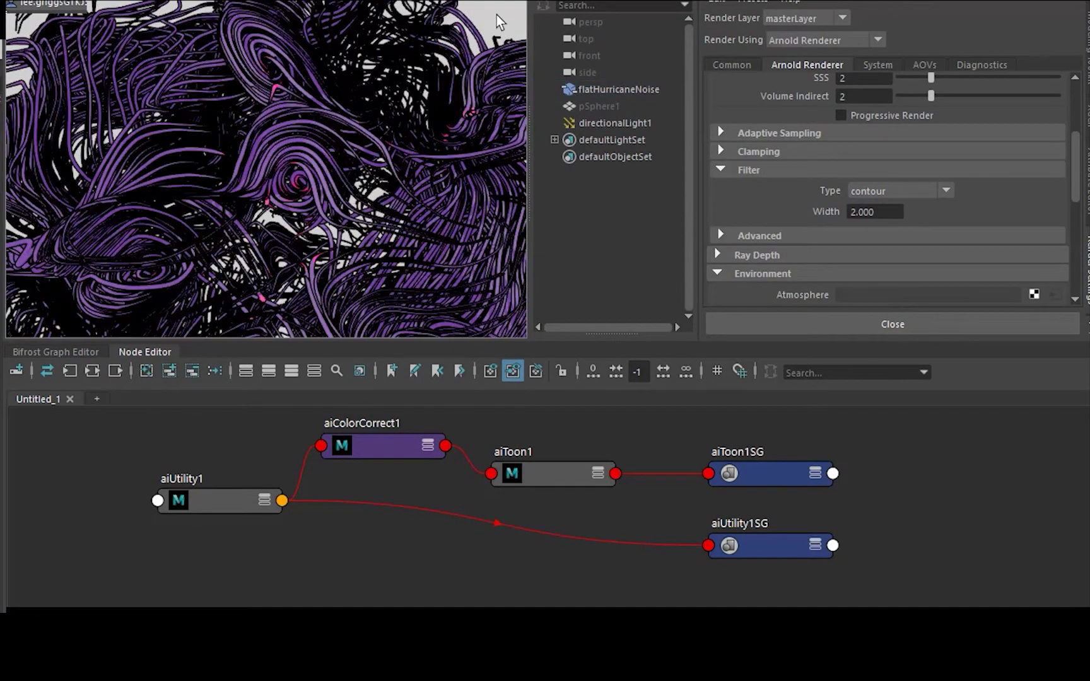
{"action": "middle_click_drag", "start_coordinate": [502, 25], "coordinate": [491, 56], "text": "alt"}
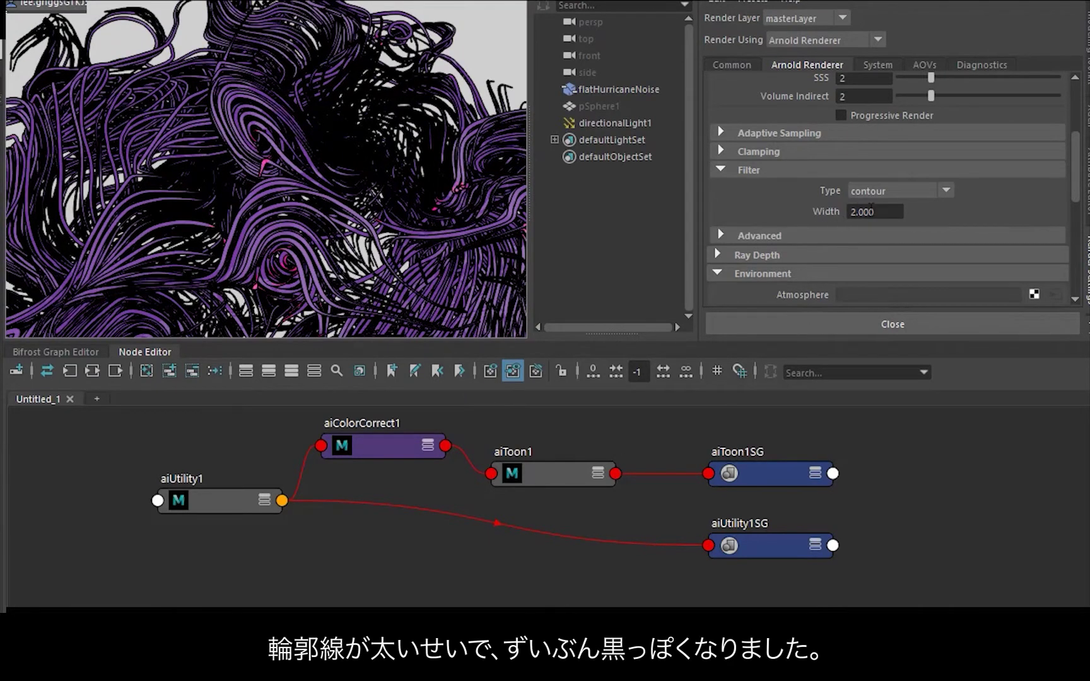
Set the contour filter Width to 1 and review the thinner strand outlines
{"action": "type", "text": "1"}
{"action": "key", "text": "Return"}
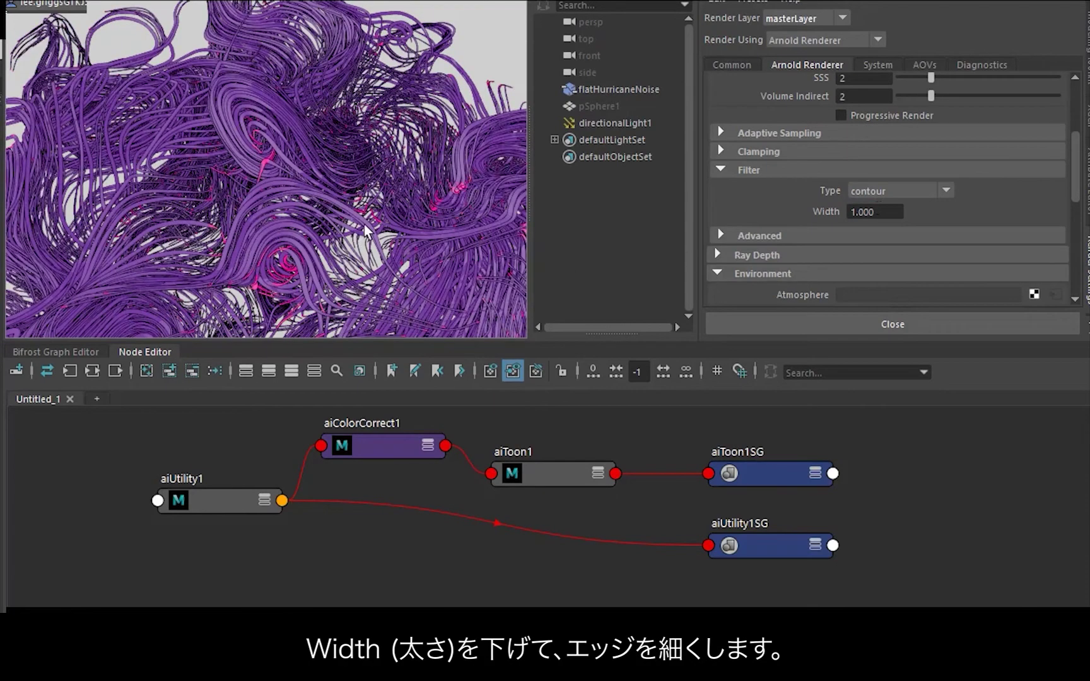
{"action": "left_click", "coordinate": [439, 156]}
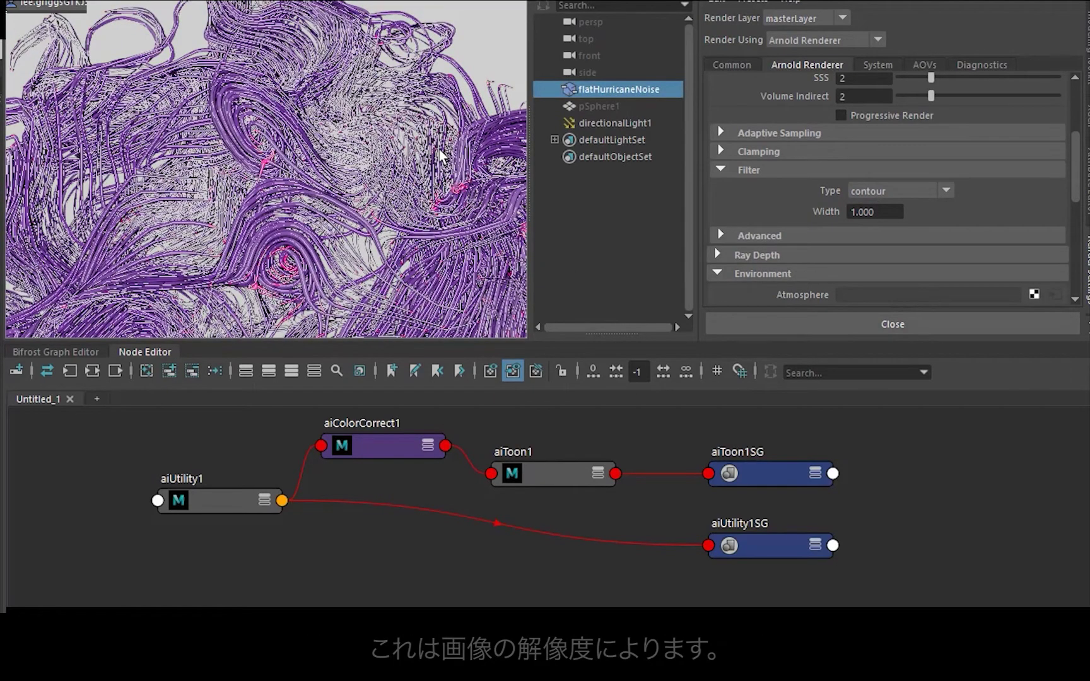
{"action": "left_click", "coordinate": [476, 73]}
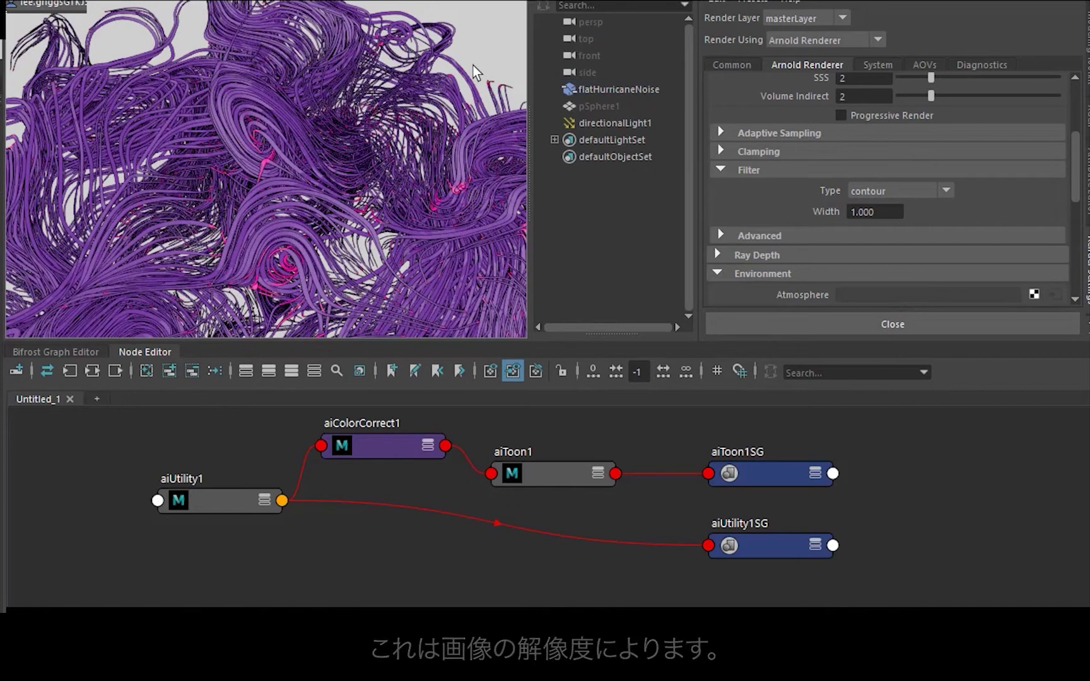
{"action": "scroll", "coordinate": [472, 63], "scroll_direction": "down", "scroll_amount": 5}
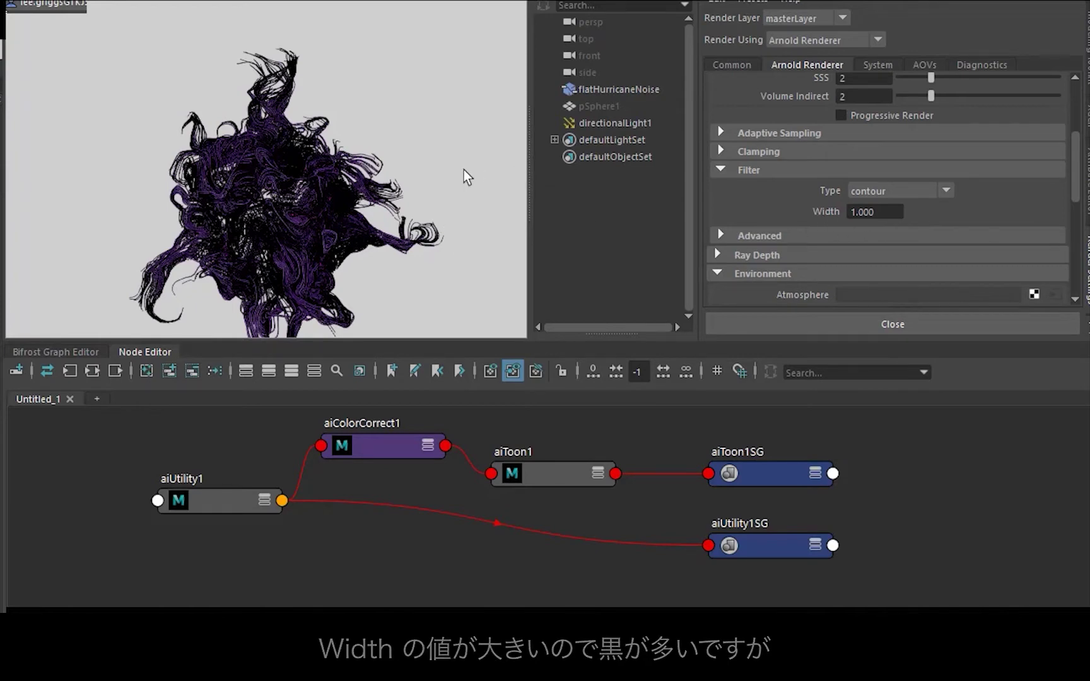
{"action": "scroll", "coordinate": [465, 173], "scroll_direction": "up", "scroll_amount": 5}
{"action": "scroll", "coordinate": [463, 171], "scroll_direction": "up", "scroll_amount": 5}
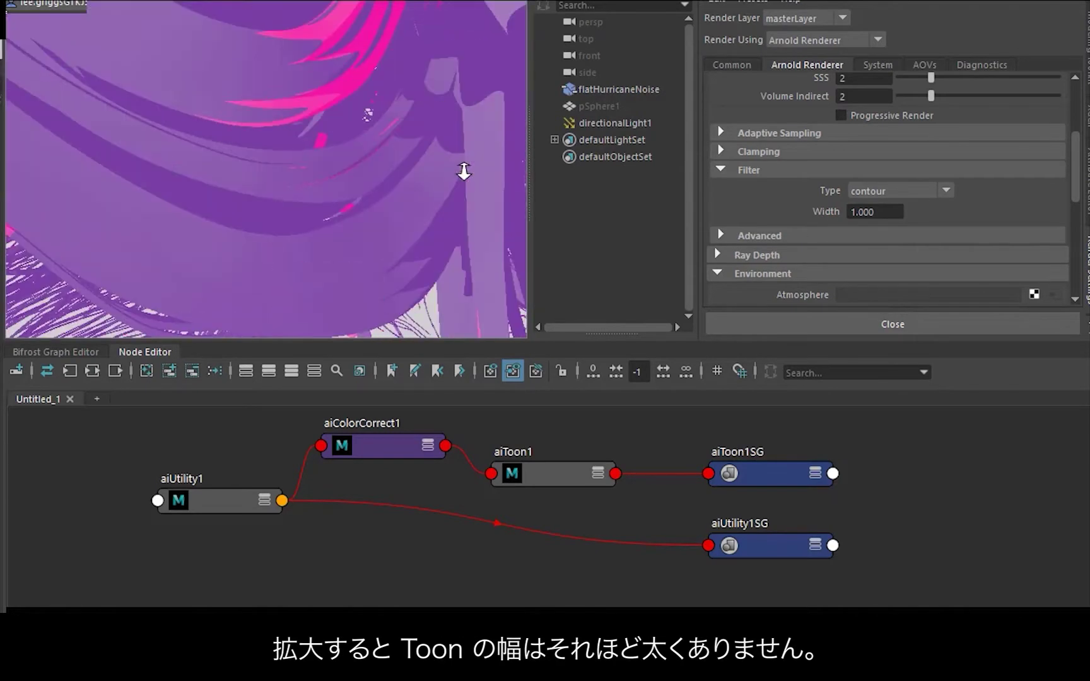
{"action": "scroll", "coordinate": [464, 172], "scroll_direction": "down", "scroll_amount": 5}
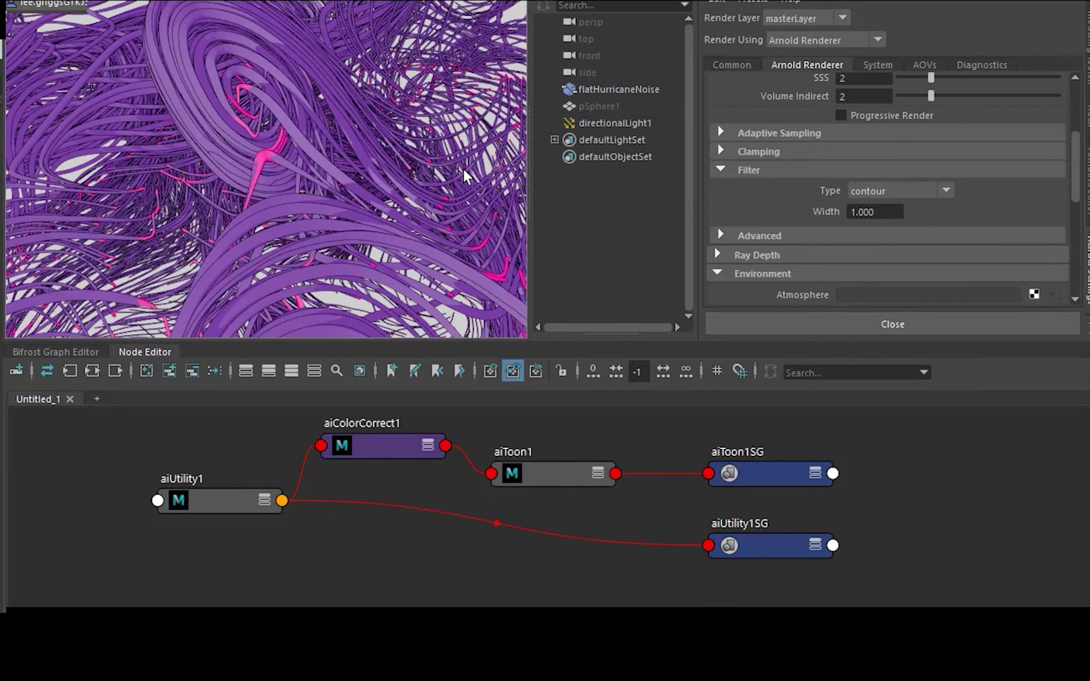
Try thinning aiToon1's toon edges with the Width Scaling slider
{"action": "left_click", "coordinate": [559, 472]}
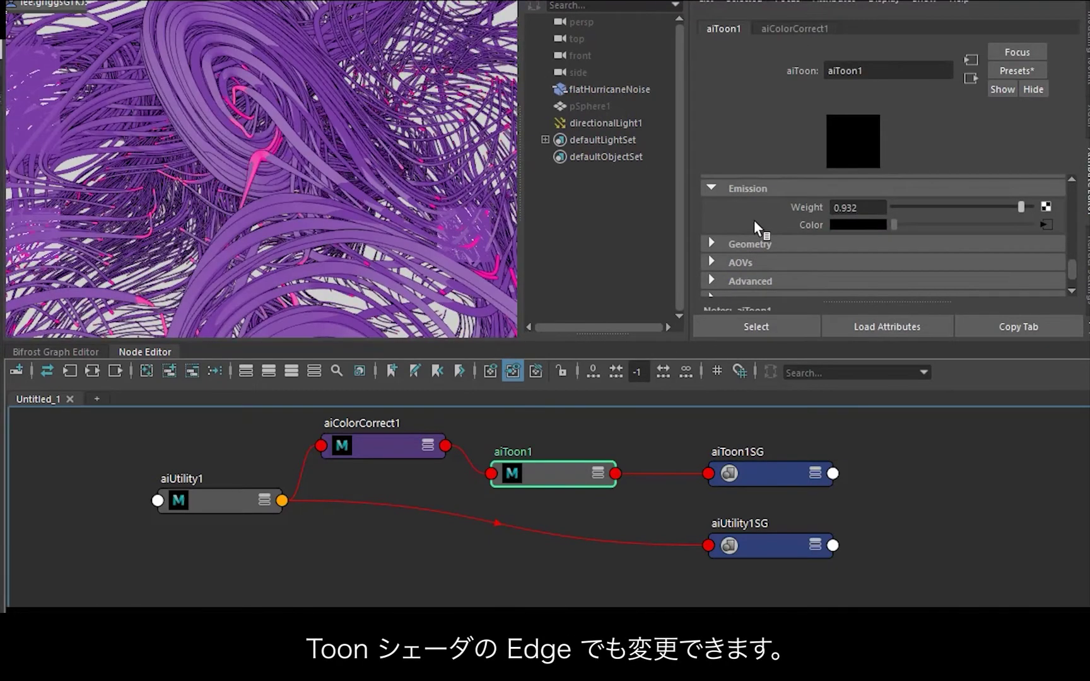
{"action": "scroll", "coordinate": [753, 219], "scroll_direction": "up", "scroll_amount": 5}
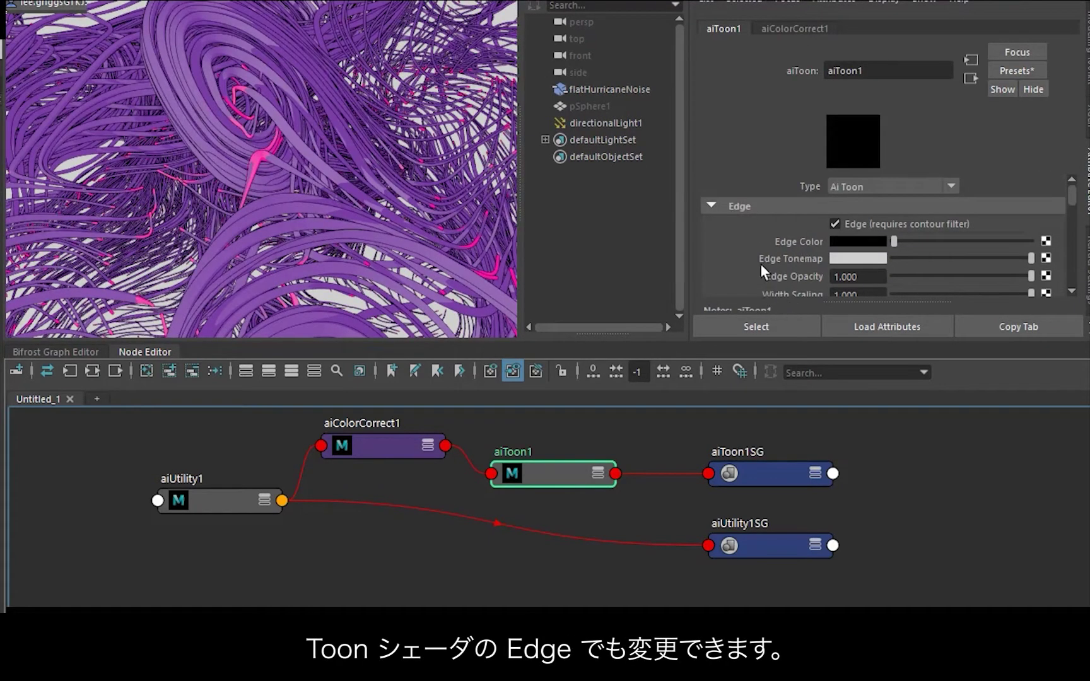
{"action": "scroll", "coordinate": [760, 262], "scroll_direction": "down", "scroll_amount": 2}
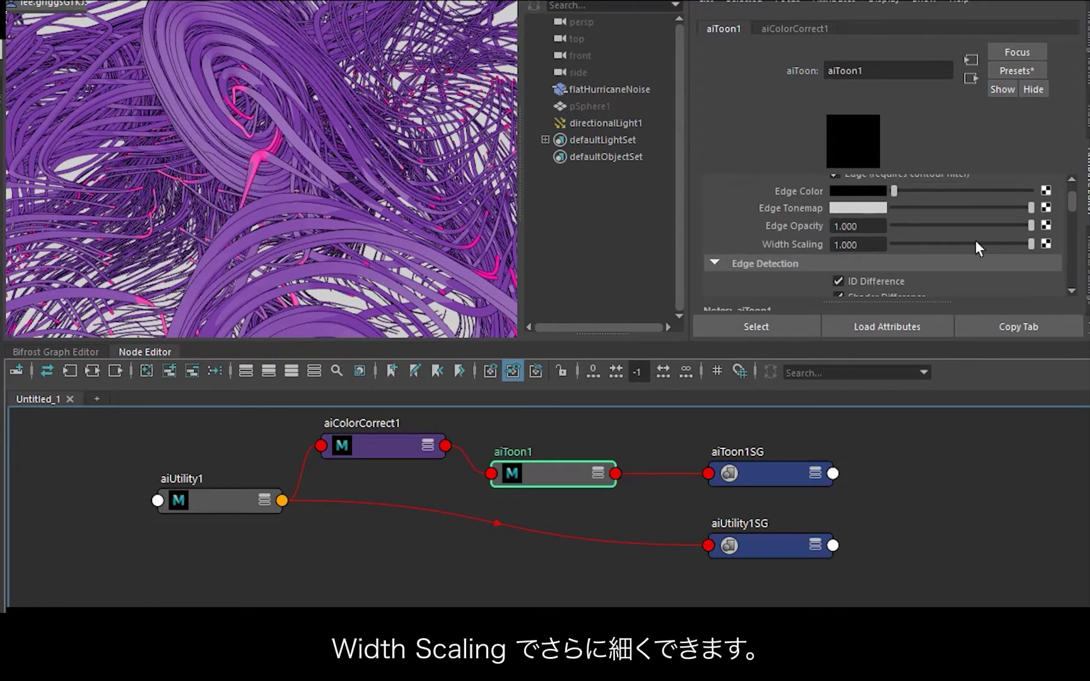
{"action": "left_click_drag", "start_coordinate": [976, 242], "coordinate": [963, 243]}
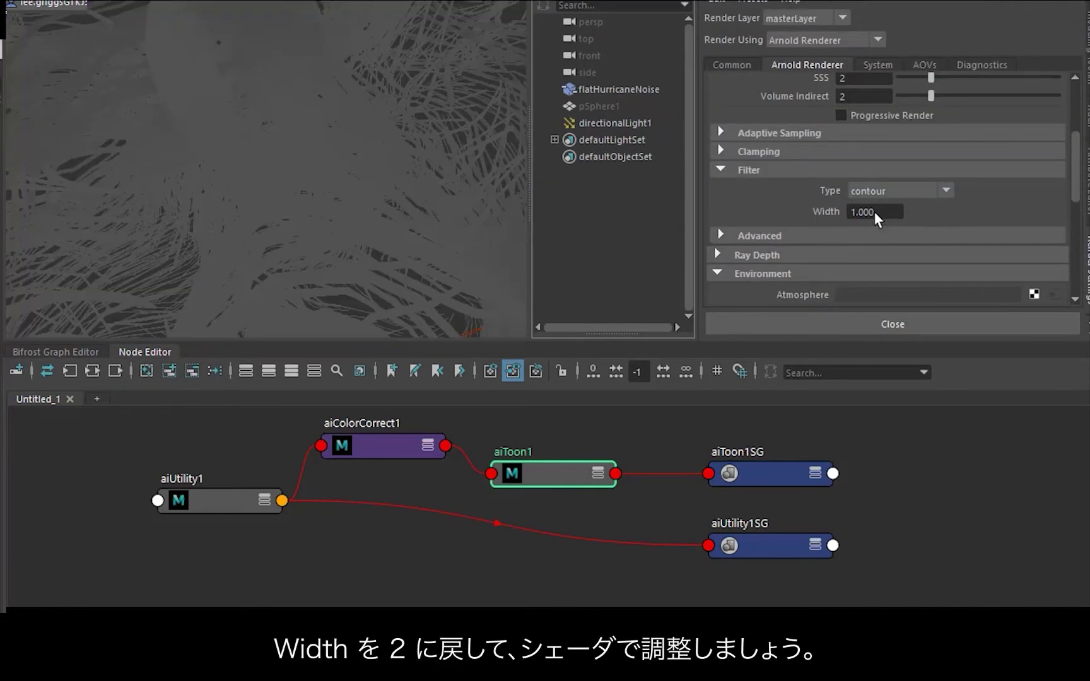
Set the contour filter Width back to 2
{"action": "left_click", "coordinate": [880, 211]}
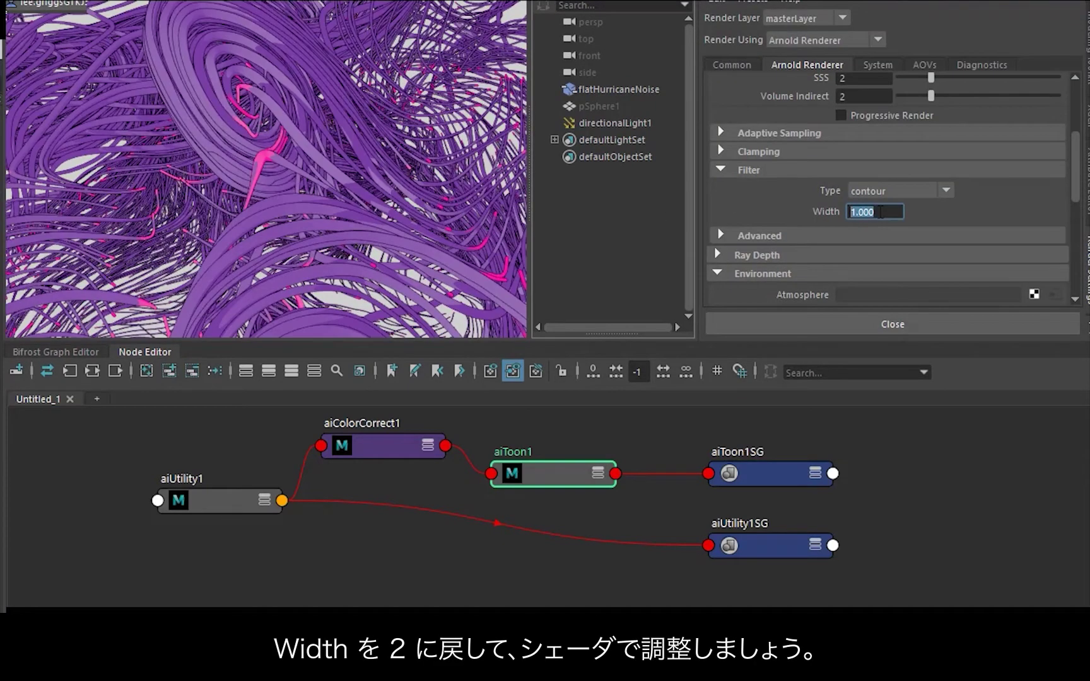
{"action": "type", "text": "2"}
{"action": "key", "text": "Return"}
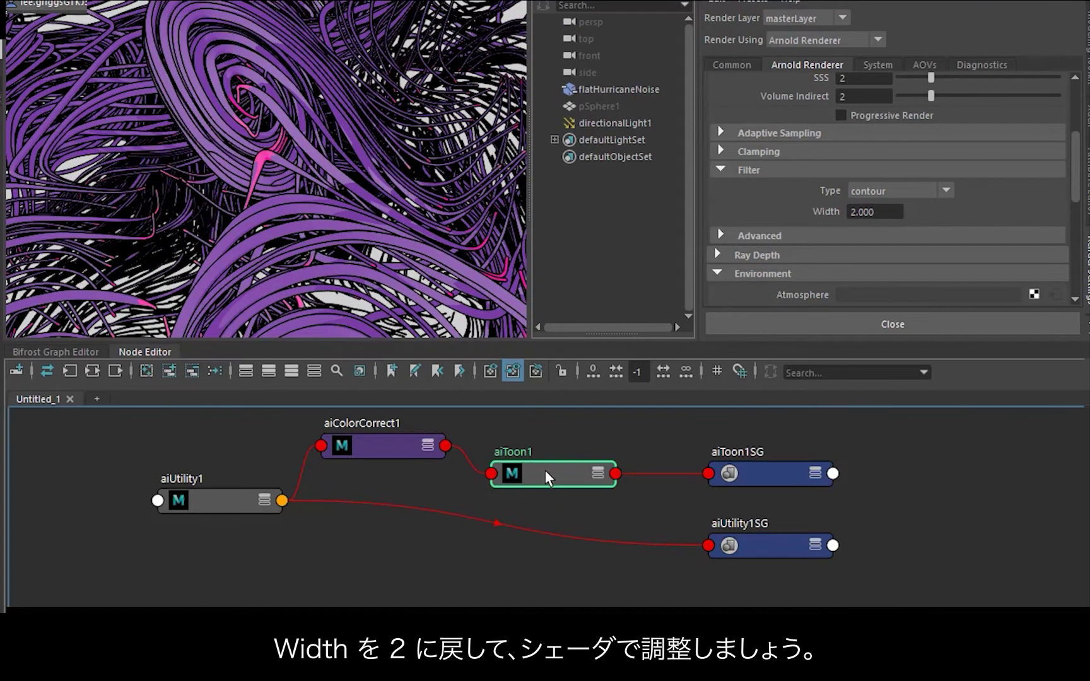
Set aiToon1's Edge Width Scaling to 0.5
{"action": "double_click", "coordinate": [548, 478]}
{"action": "left_click", "coordinate": [864, 245]}
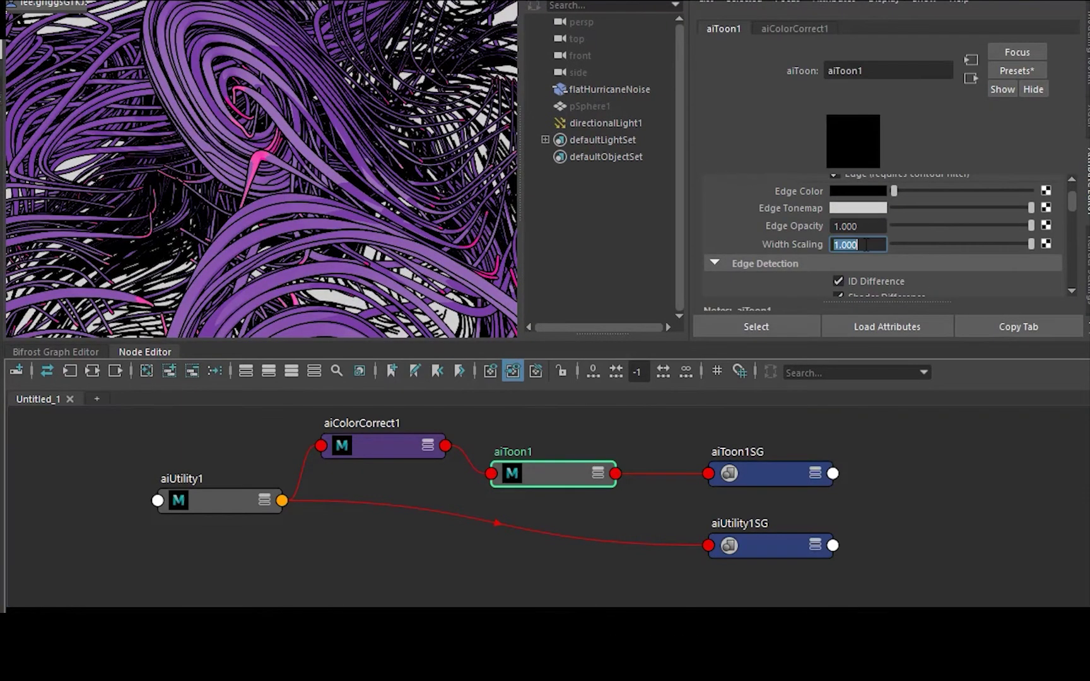
{"action": "type", "text": ".5"}
{"action": "key", "text": "Tab"}
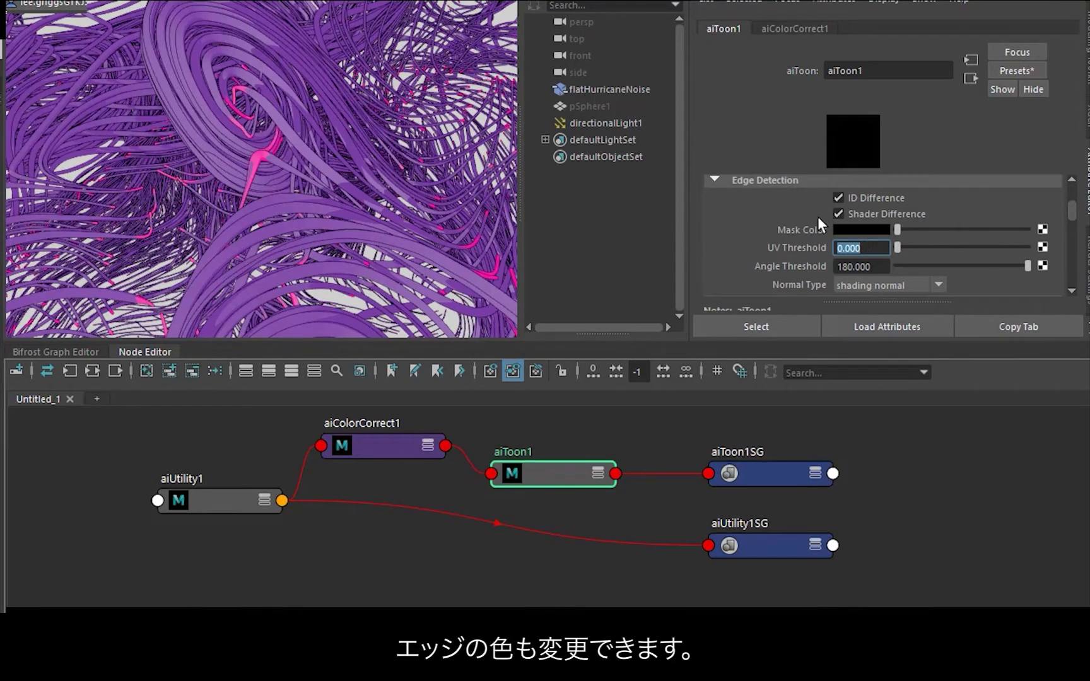
Sample purple from the strands for aiToon1's Edge Color, then darken it
{"action": "scroll", "coordinate": [766, 270], "scroll_direction": "up", "scroll_amount": 5}
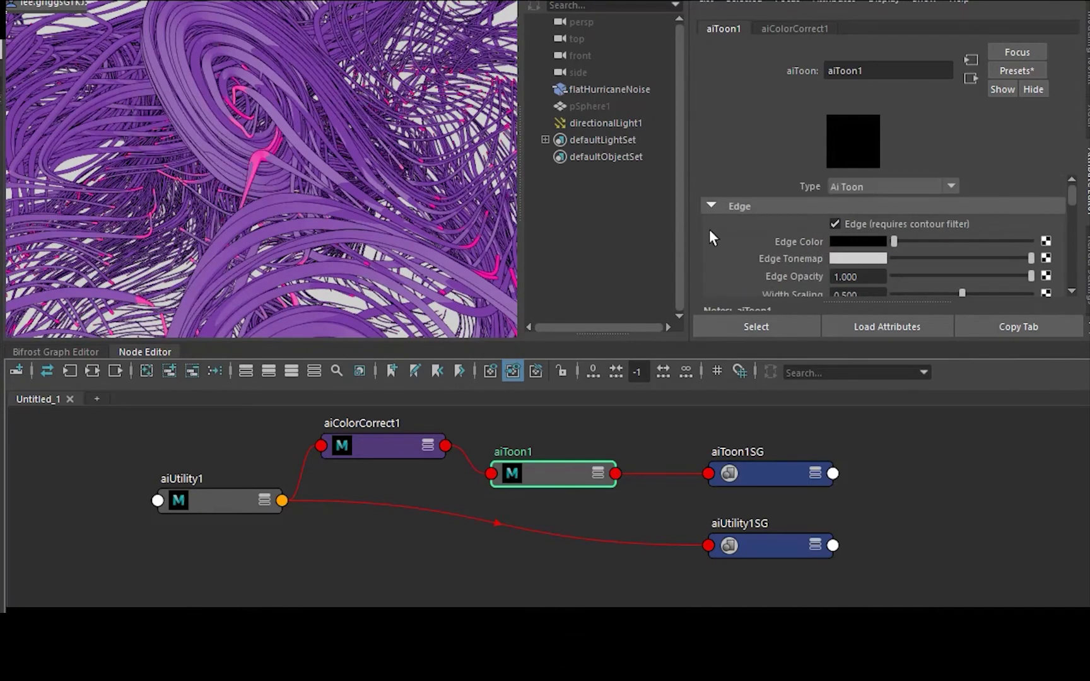
{"action": "left_click", "coordinate": [840, 241]}
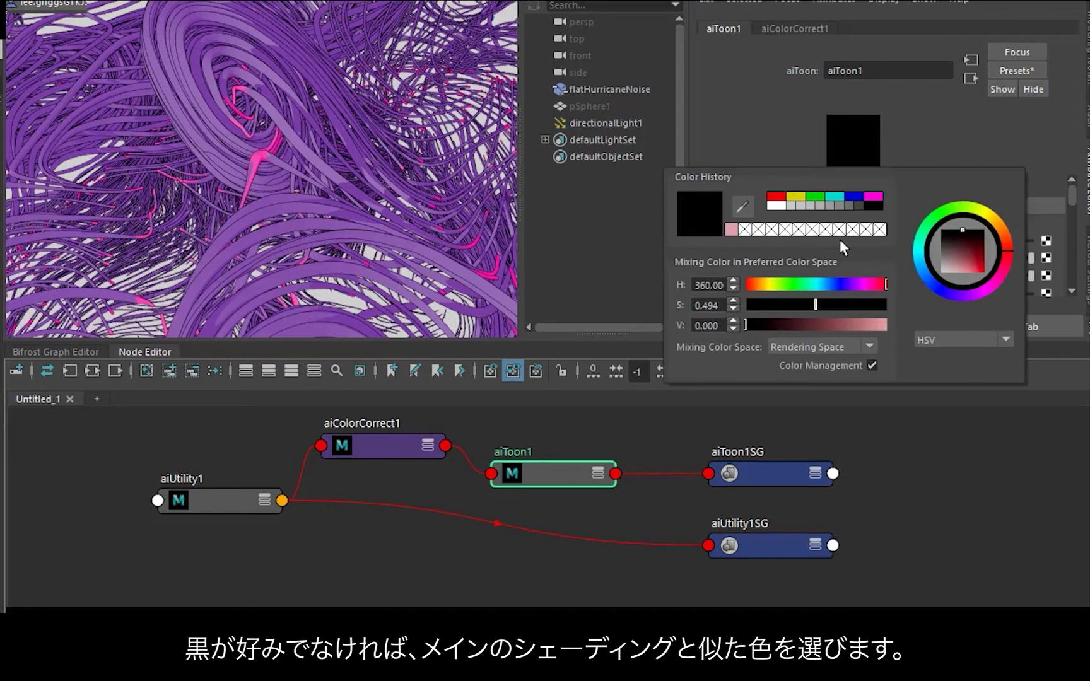
{"action": "left_click", "coordinate": [742, 207]}
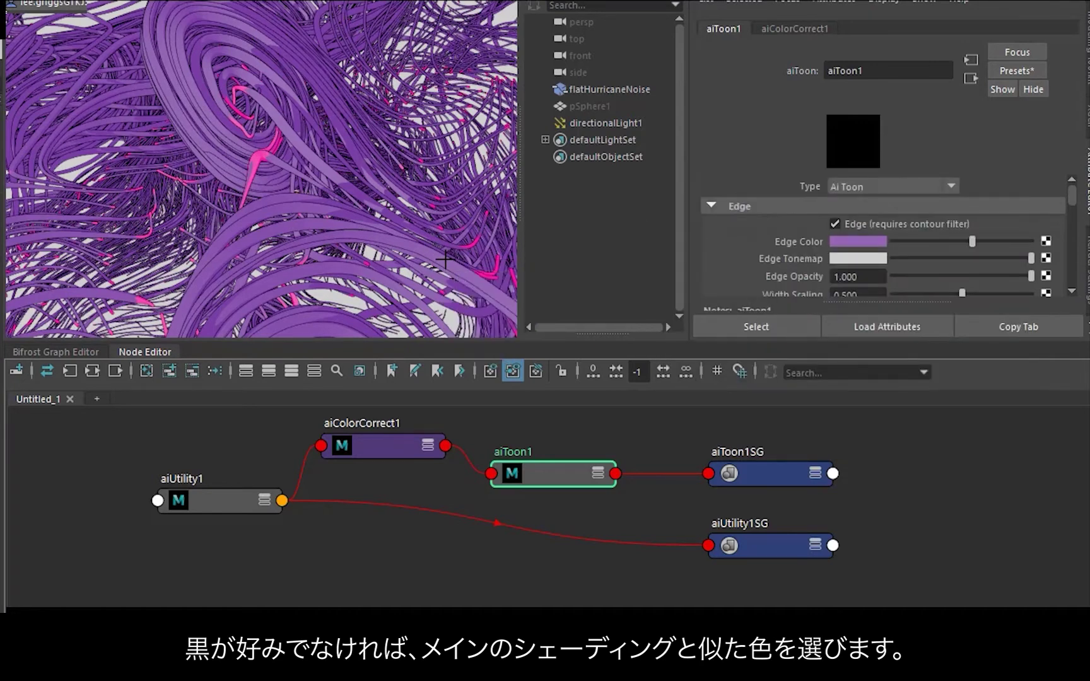
{"action": "left_click", "coordinate": [453, 271]}
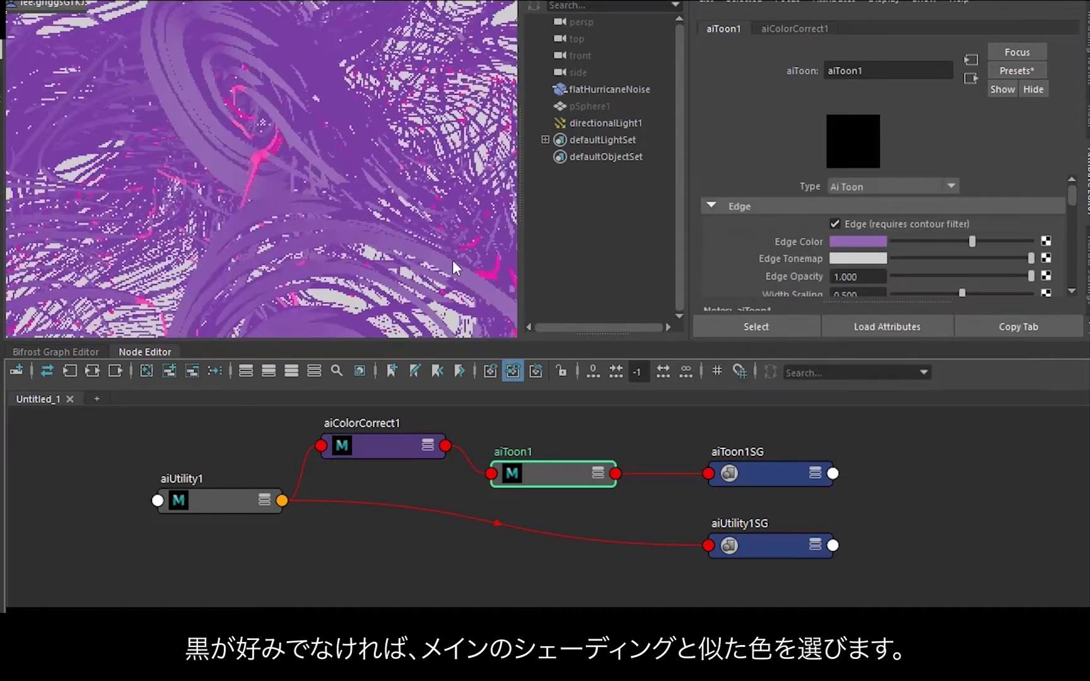
{"action": "left_click", "coordinate": [907, 241]}
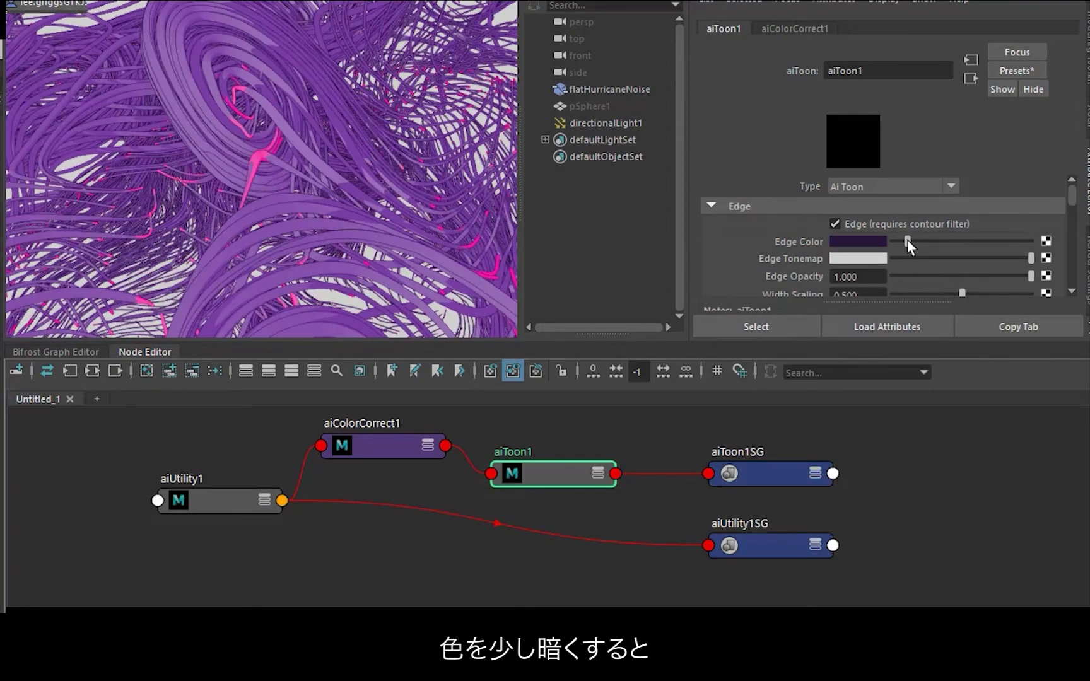
{"action": "left_click", "coordinate": [416, 208]}
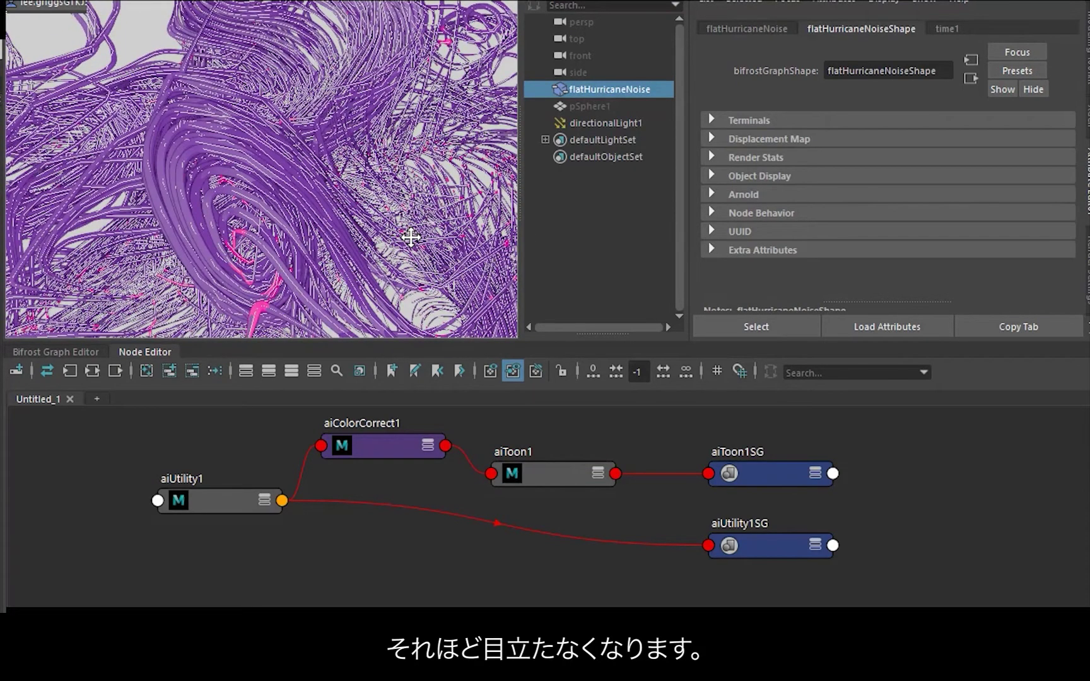
Compare renders with Progressive Render on and off, leave it off, and return to the Bifrost graph
{"action": "left_click", "coordinate": [596, 232]}
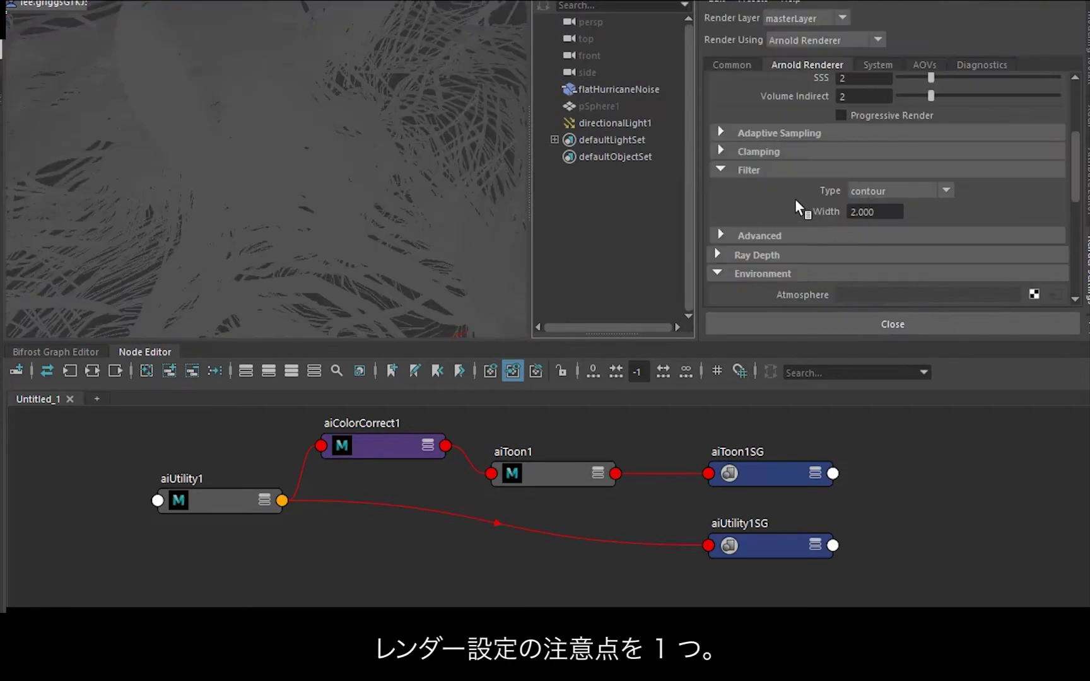
{"action": "scroll", "coordinate": [796, 200], "scroll_direction": "up", "scroll_amount": 5}
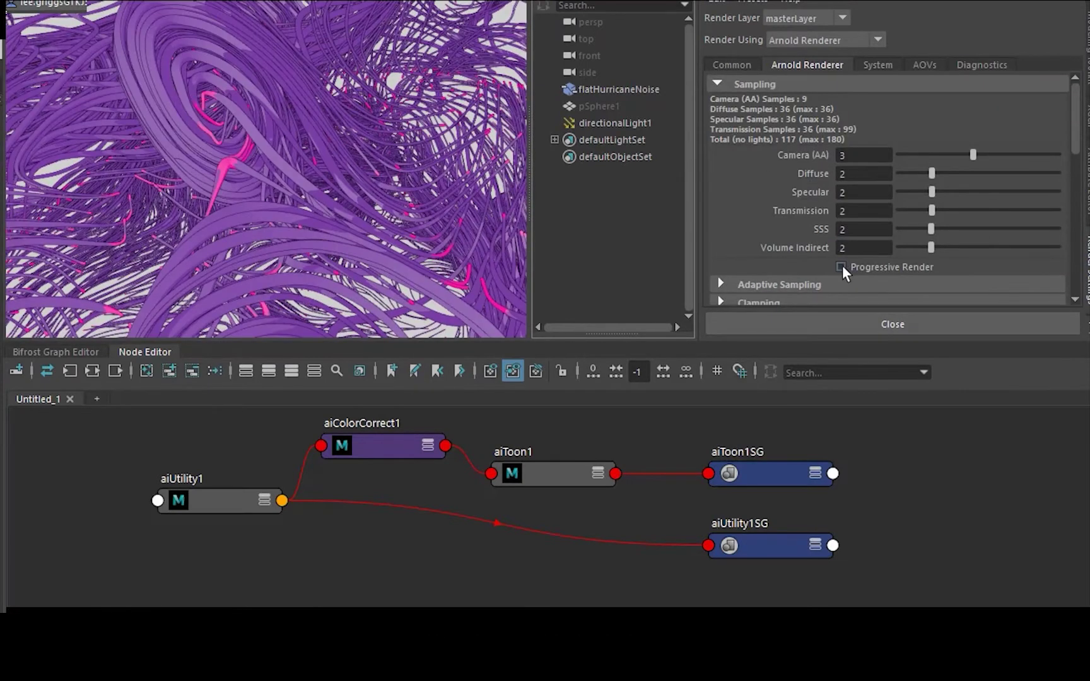
{"action": "left_click", "coordinate": [892, 264]}
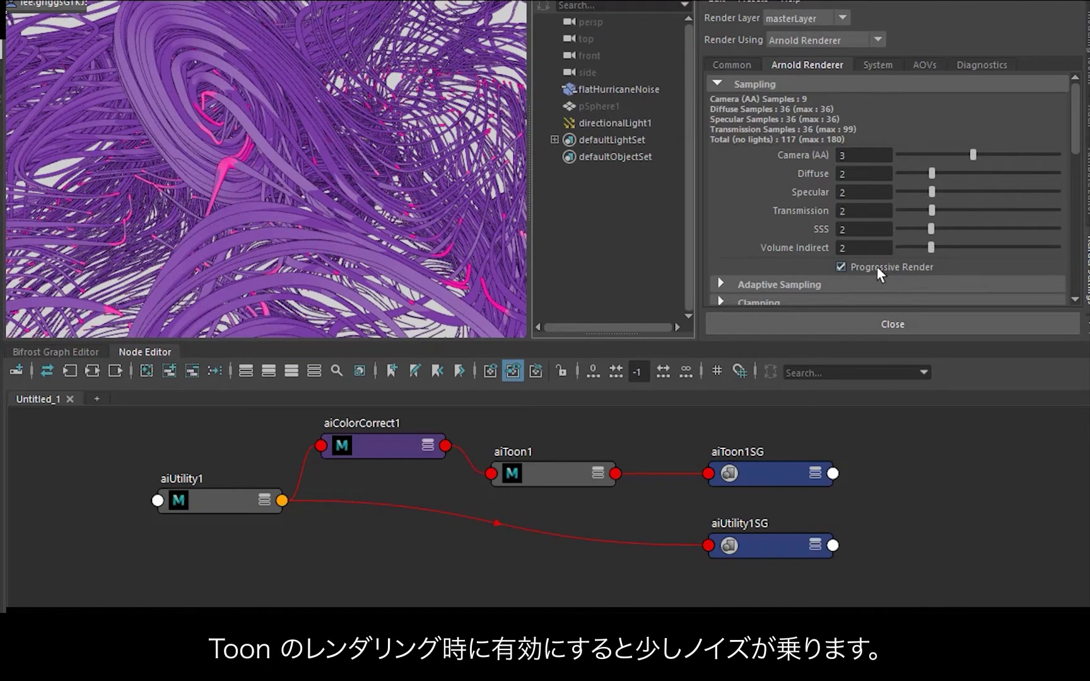
{"action": "left_click", "coordinate": [879, 274]}
{"action": "left_click", "coordinate": [876, 267]}
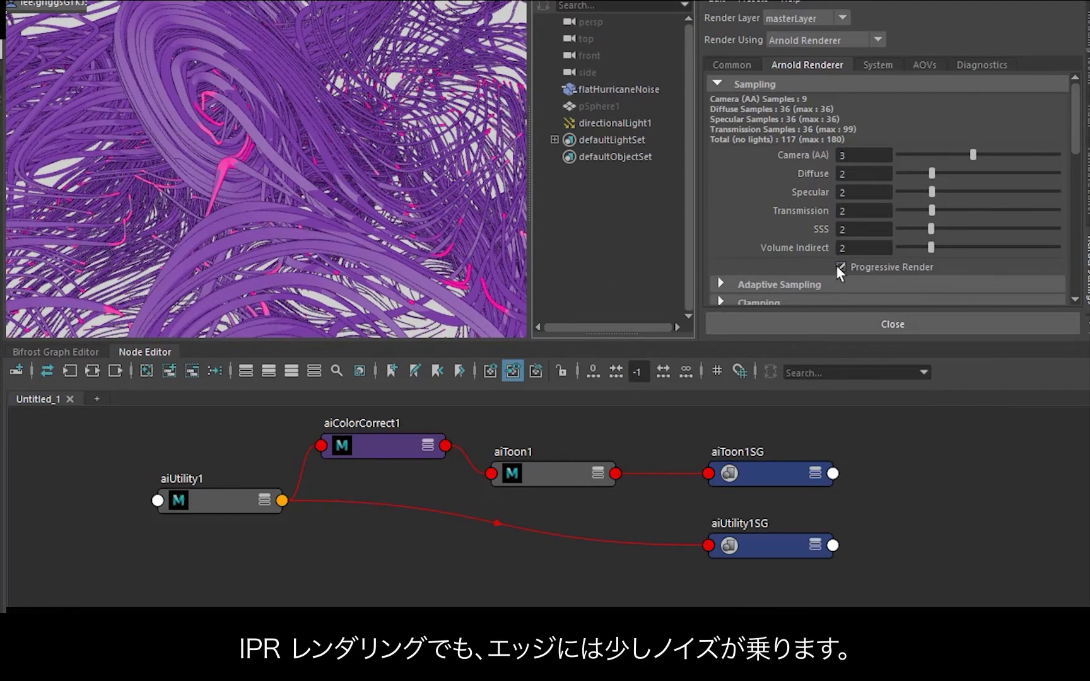
{"action": "left_click", "coordinate": [841, 267]}
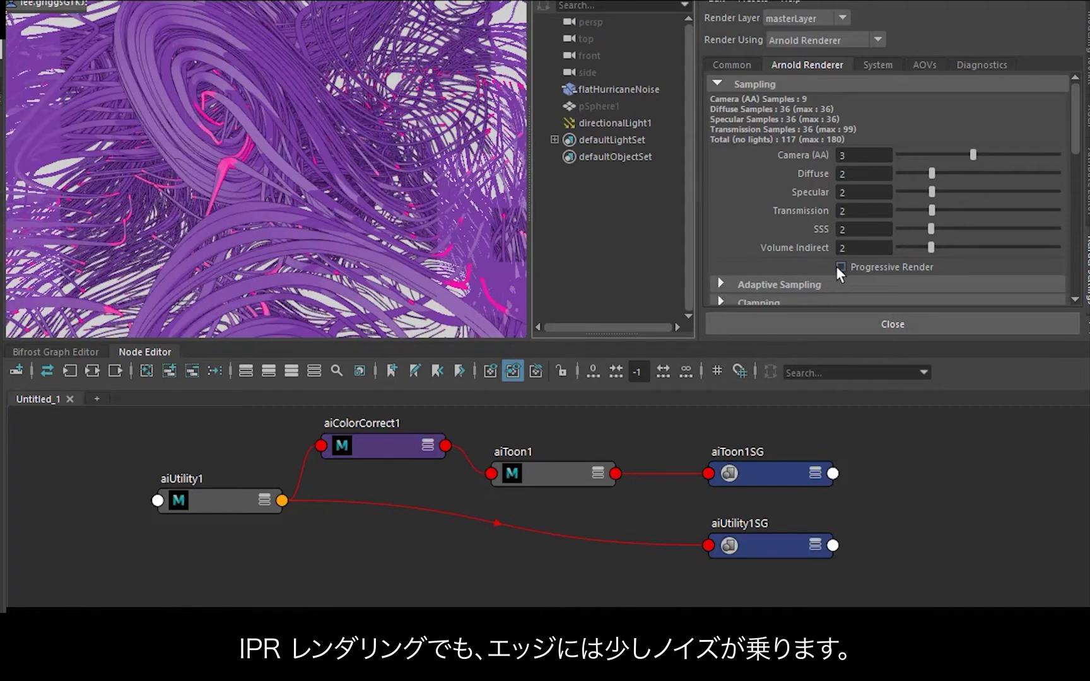
{"action": "left_click", "coordinate": [839, 267]}
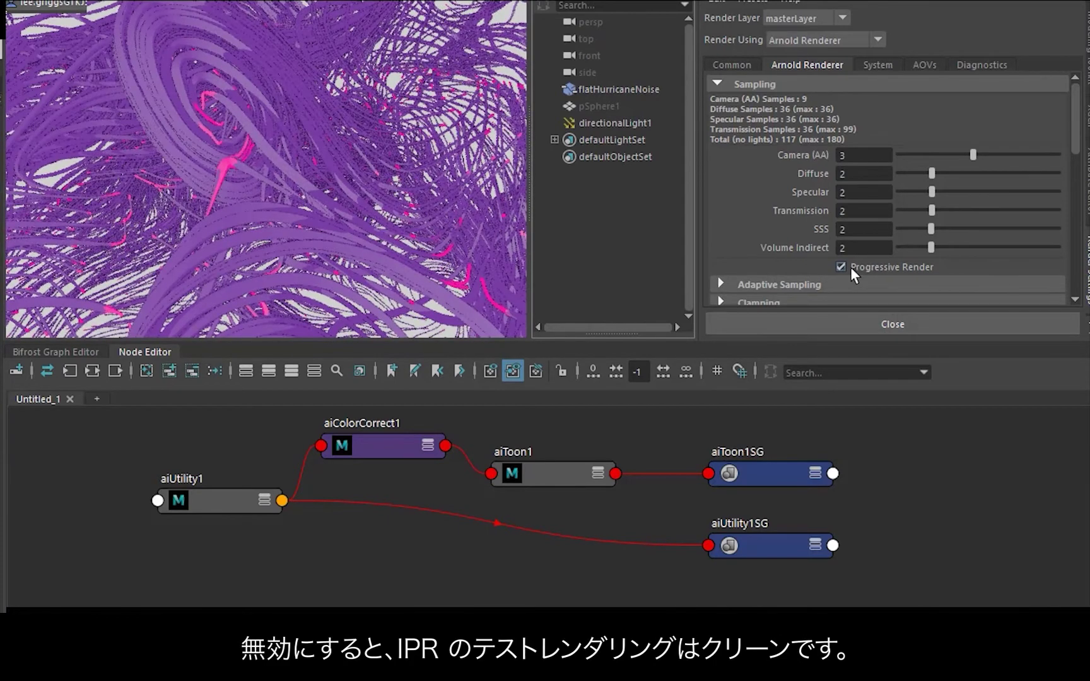
{"action": "left_click", "coordinate": [864, 270]}
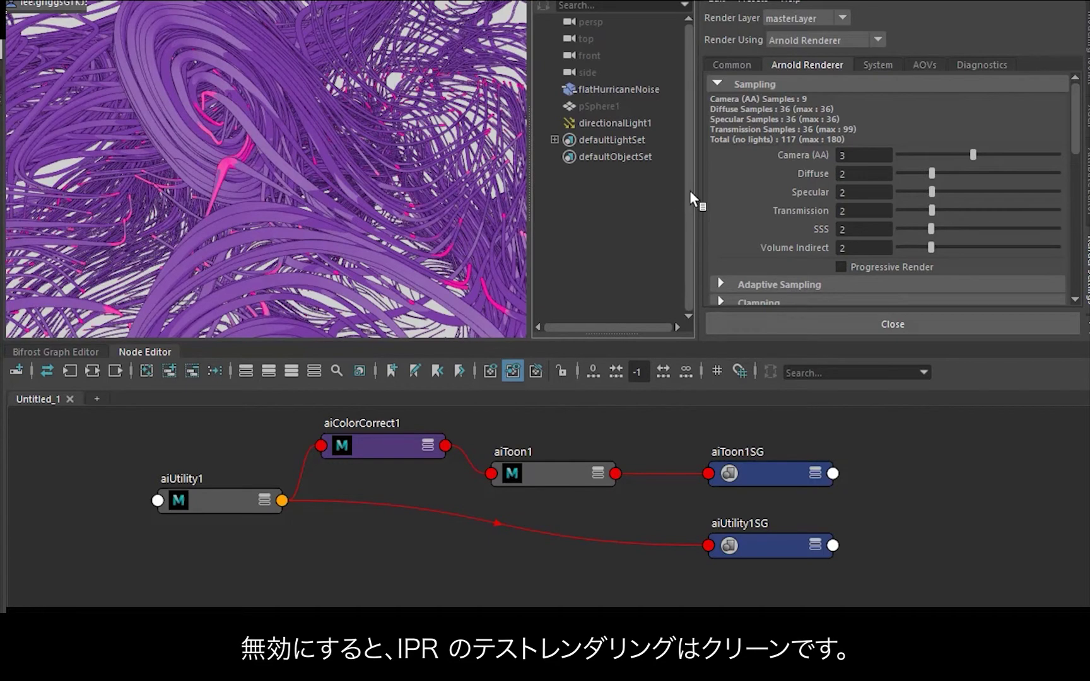
{"action": "left_click", "coordinate": [53, 353]}
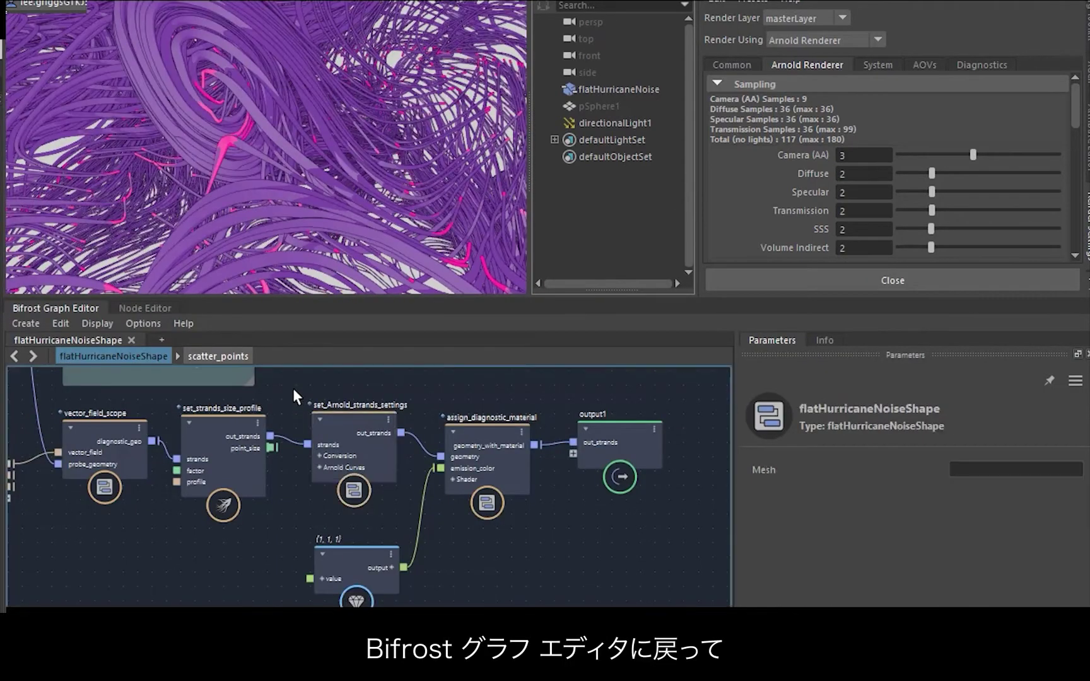
Bring the scatter_points node into view and show its parameters
{"action": "middle_click_drag", "start_coordinate": [292, 389], "coordinate": [675, 512]}
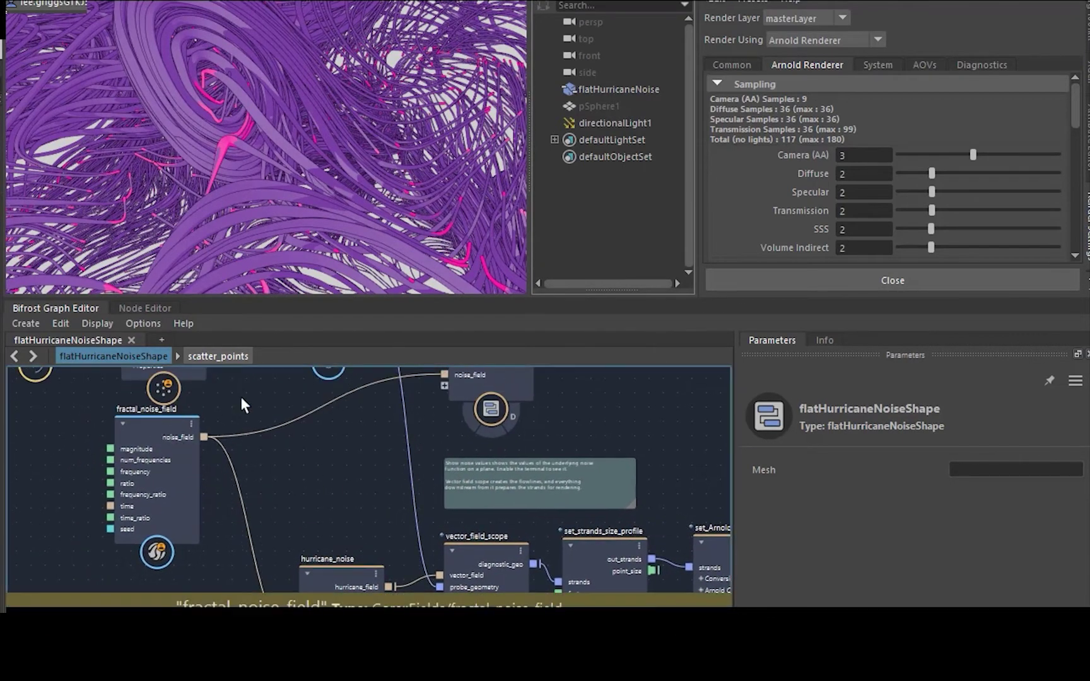
{"action": "middle_click_drag", "start_coordinate": [249, 439], "coordinate": [299, 550]}
{"action": "left_click", "coordinate": [205, 421]}
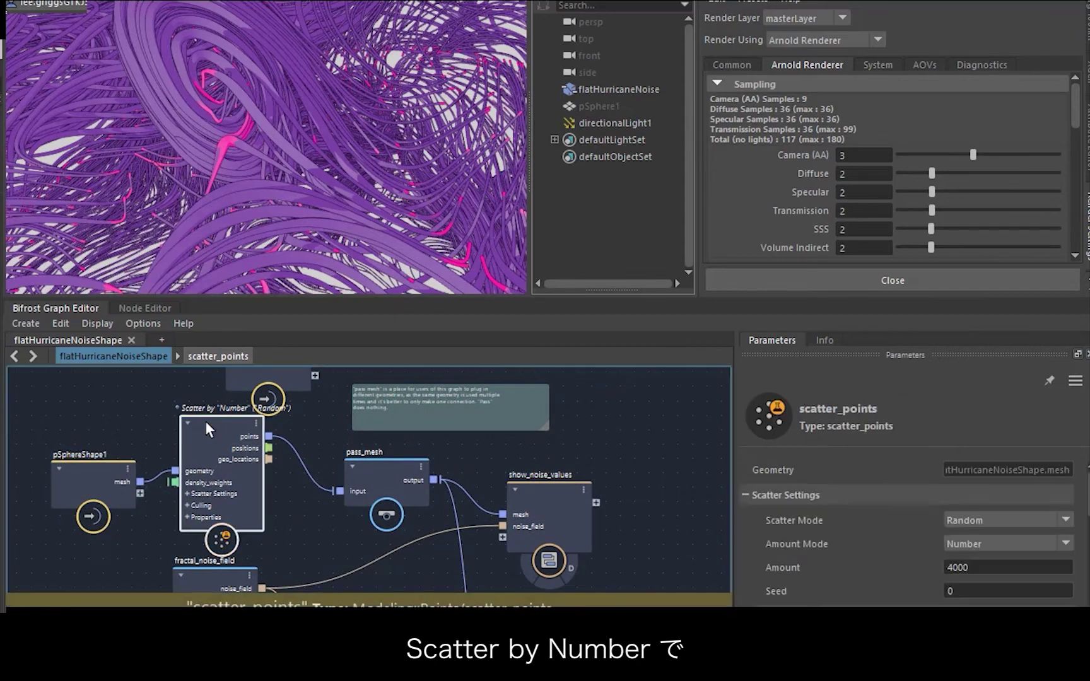
{"action": "left_click", "coordinate": [338, 203]}
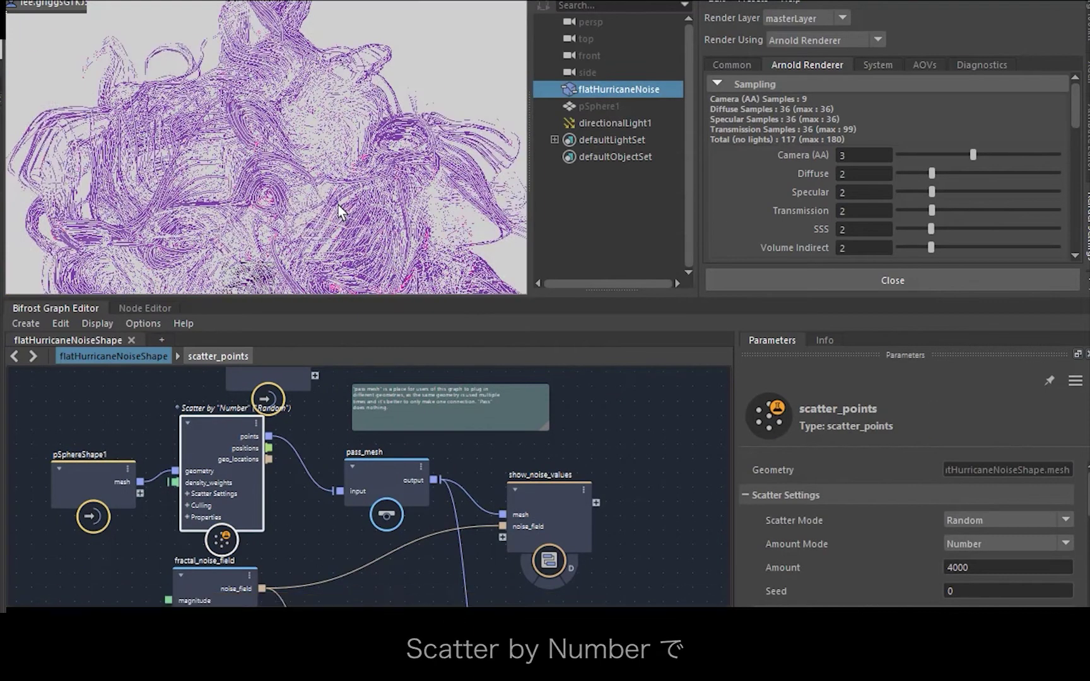
{"action": "left_click", "coordinate": [601, 233]}
Change the scatter_points Amount from 4000 to 10000
{"action": "left_click", "coordinate": [990, 568]}
{"action": "key", "text": "ctrl+a"}
{"action": "key", "text": "Home"}
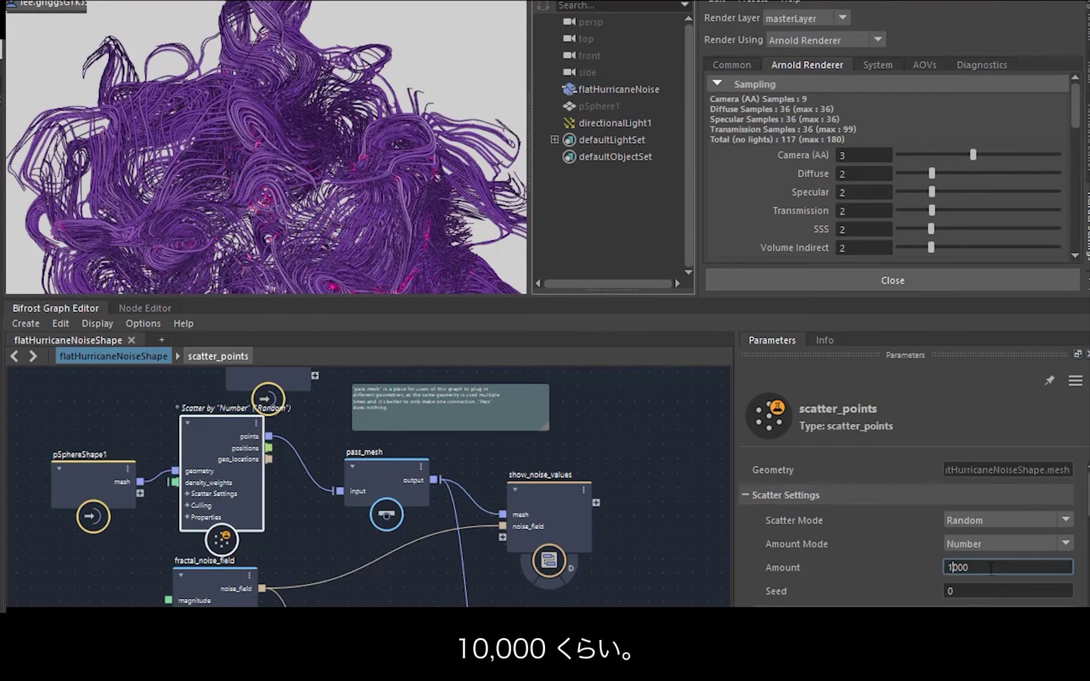
{"action": "key", "text": "Return"}
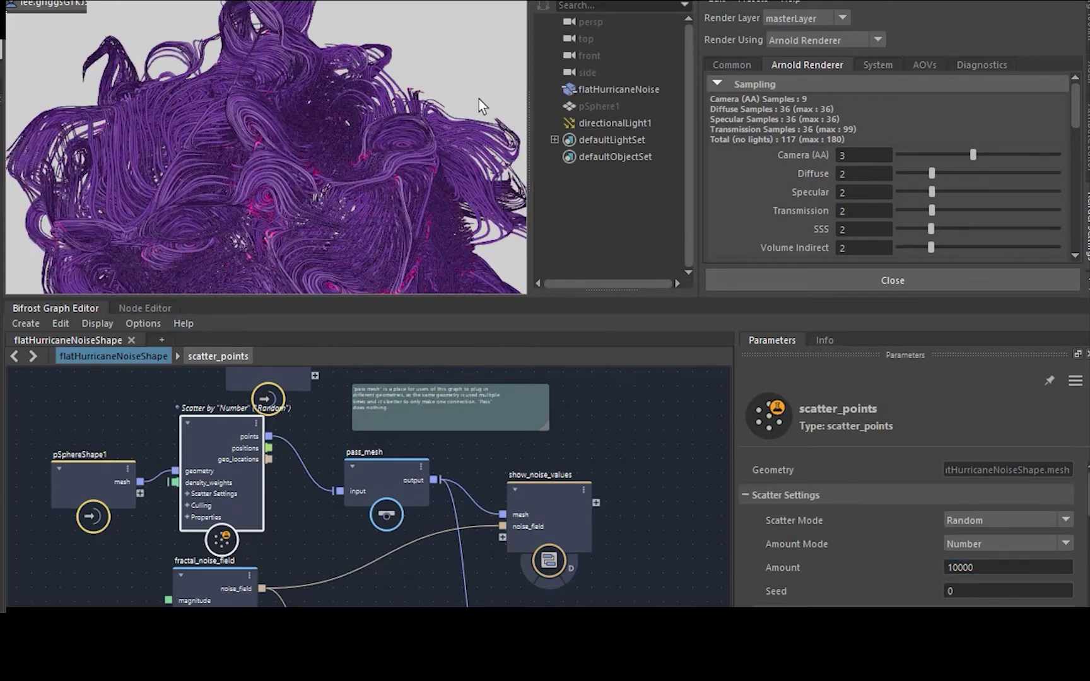
{"action": "scroll", "coordinate": [479, 99], "scroll_direction": "up", "scroll_amount": 3}
{"action": "scroll", "coordinate": [477, 97], "scroll_direction": "up", "scroll_amount": 2}
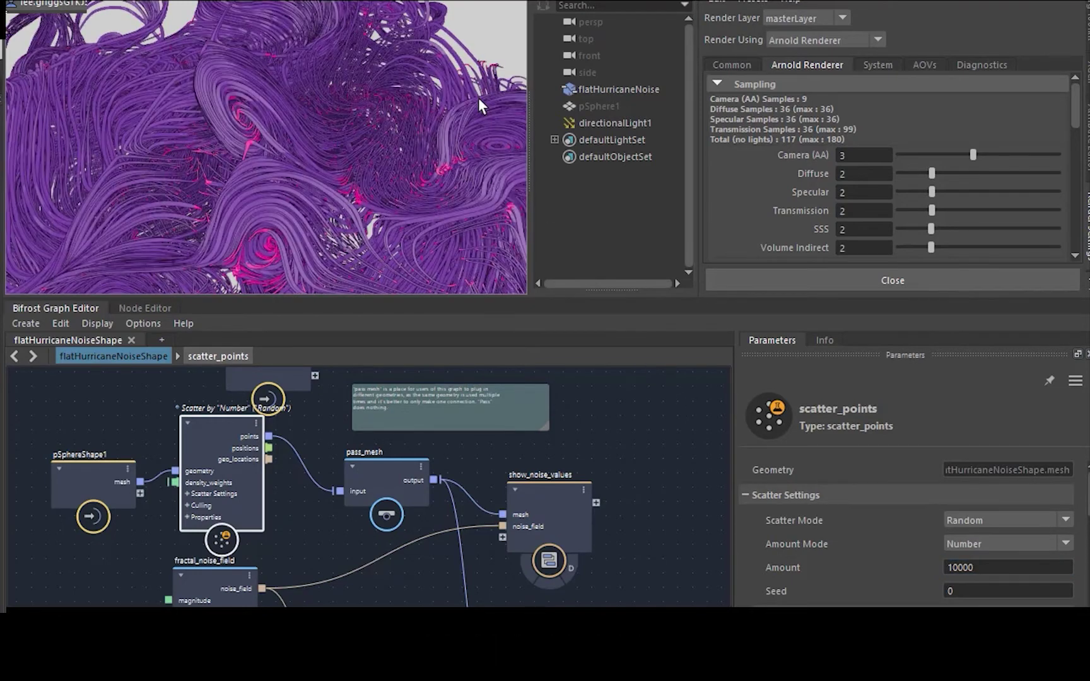
{"action": "middle_click_drag", "start_coordinate": [477, 97], "coordinate": [451, 91], "text": "alt"}
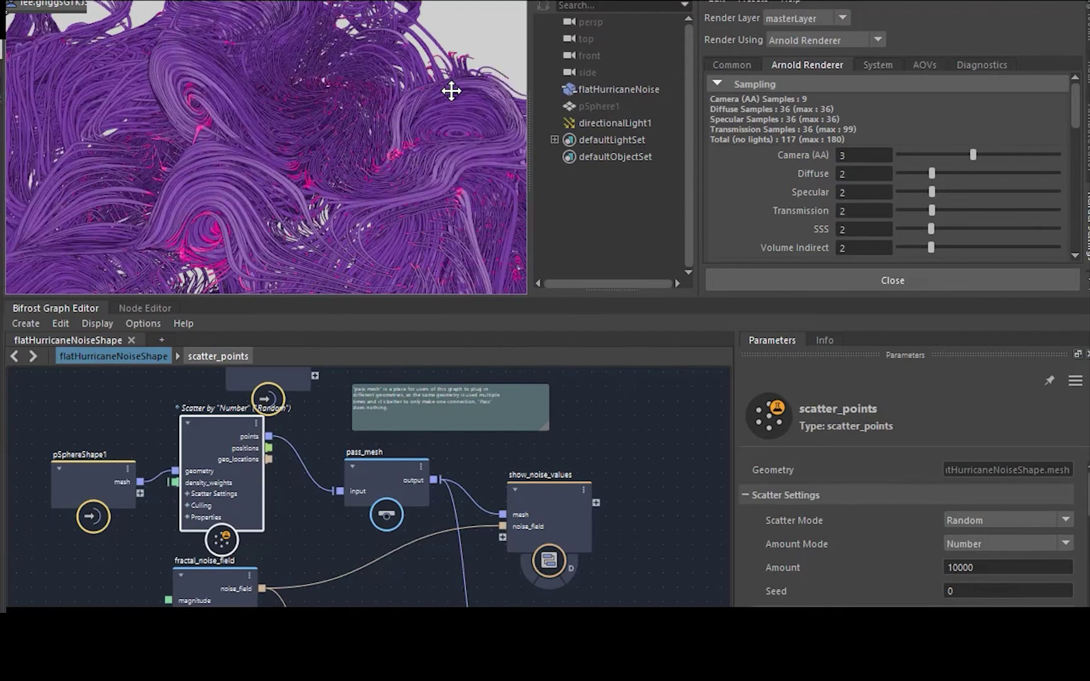
Raise aiToon1's Specular Weight from 0 to 1
{"action": "left_click", "coordinate": [145, 308]}
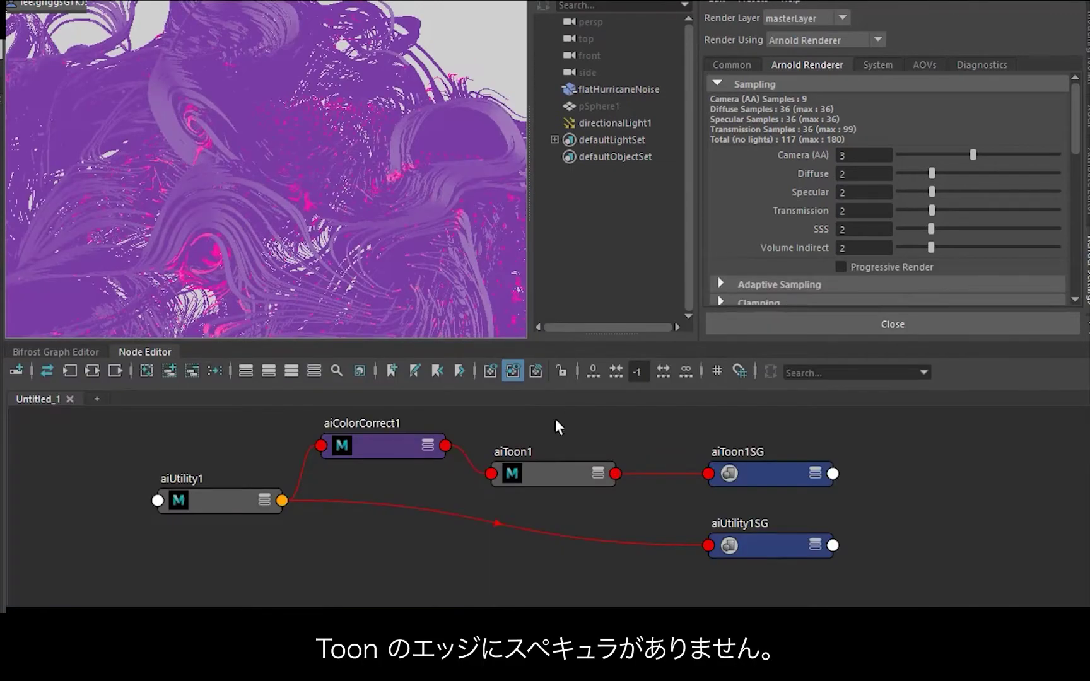
{"action": "left_click", "coordinate": [540, 473]}
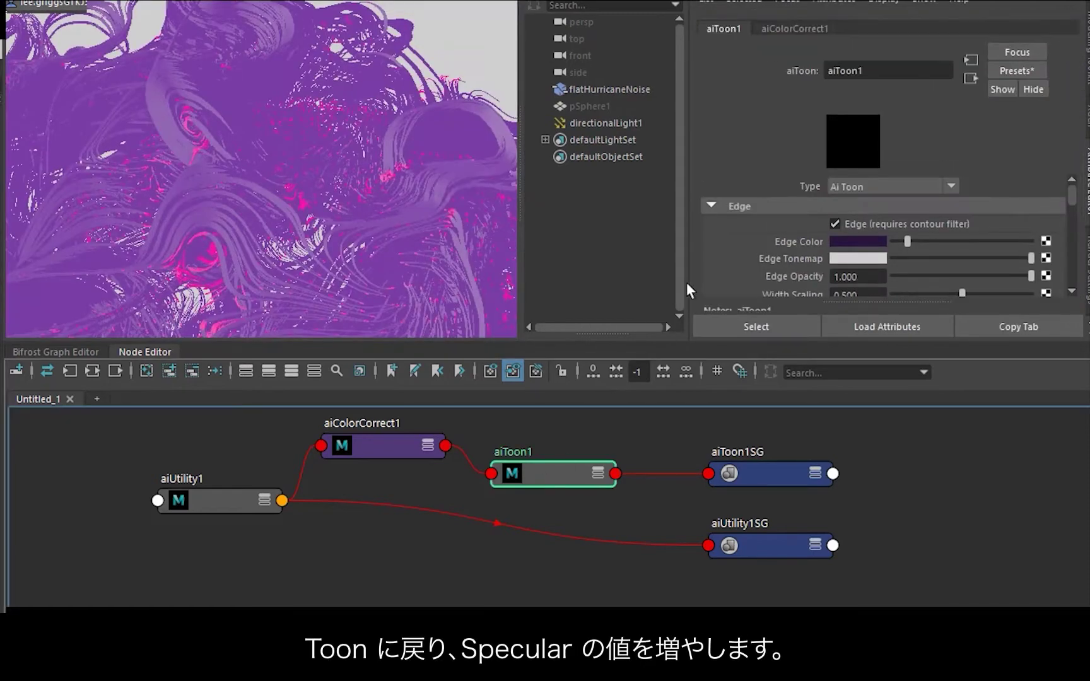
{"action": "scroll", "coordinate": [767, 247], "scroll_direction": "down", "scroll_amount": 10}
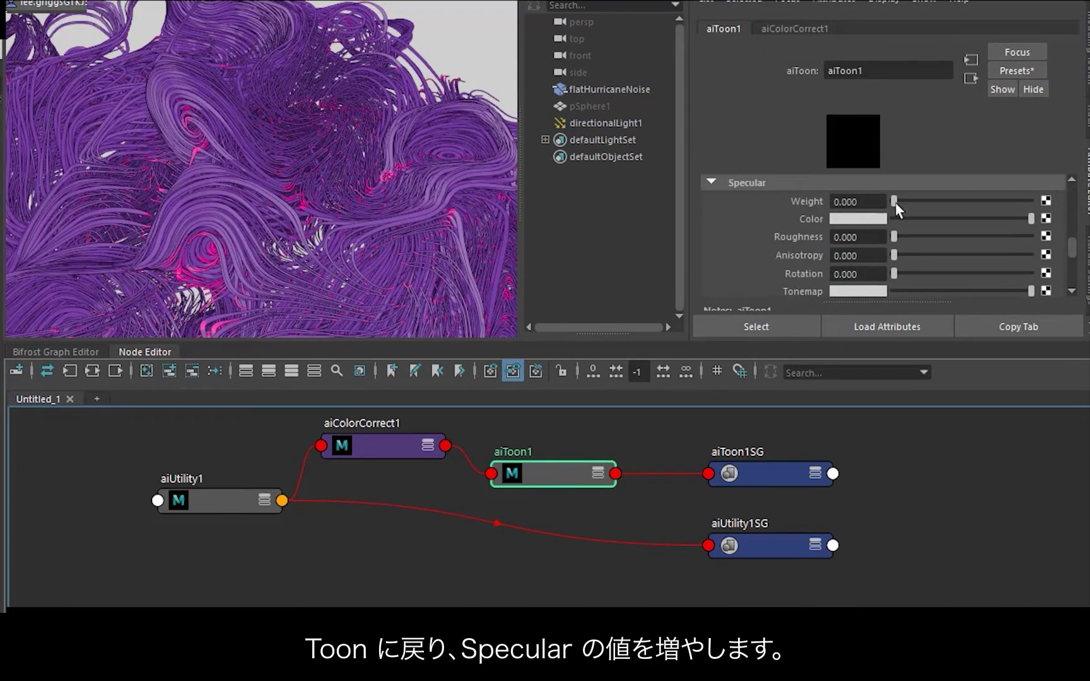
{"action": "left_click_drag", "start_coordinate": [900, 202], "coordinate": [1034, 201]}
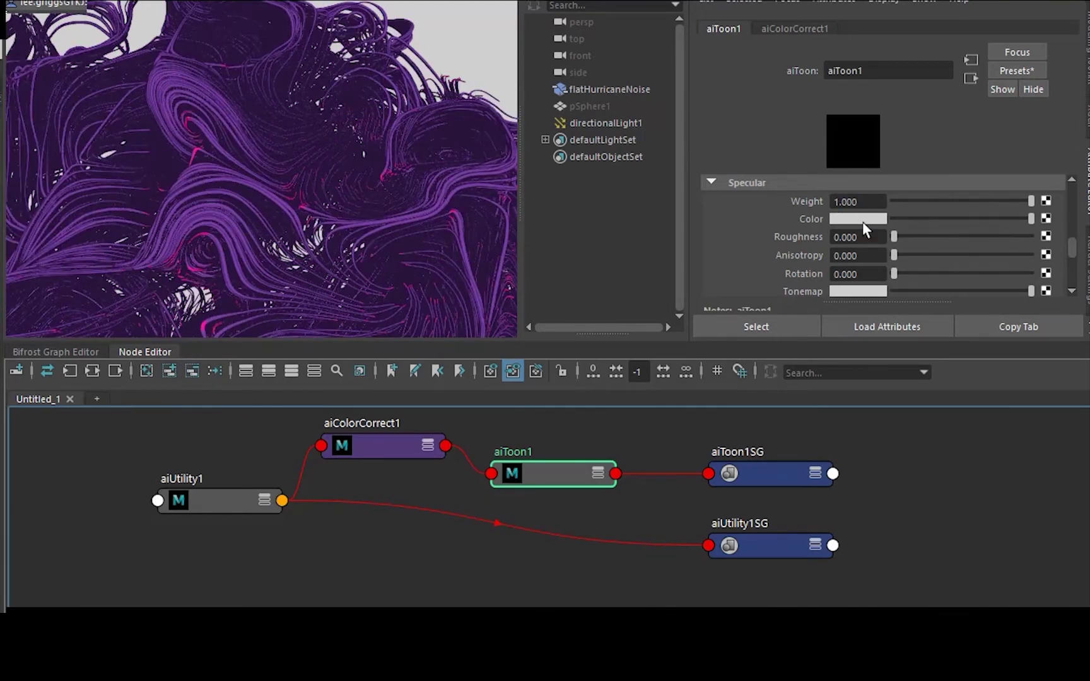
Expand aiToon1's Stylized Highlight settings and display directionalLightShape1's attributes
{"action": "scroll", "coordinate": [764, 248], "scroll_direction": "down", "scroll_amount": 2}
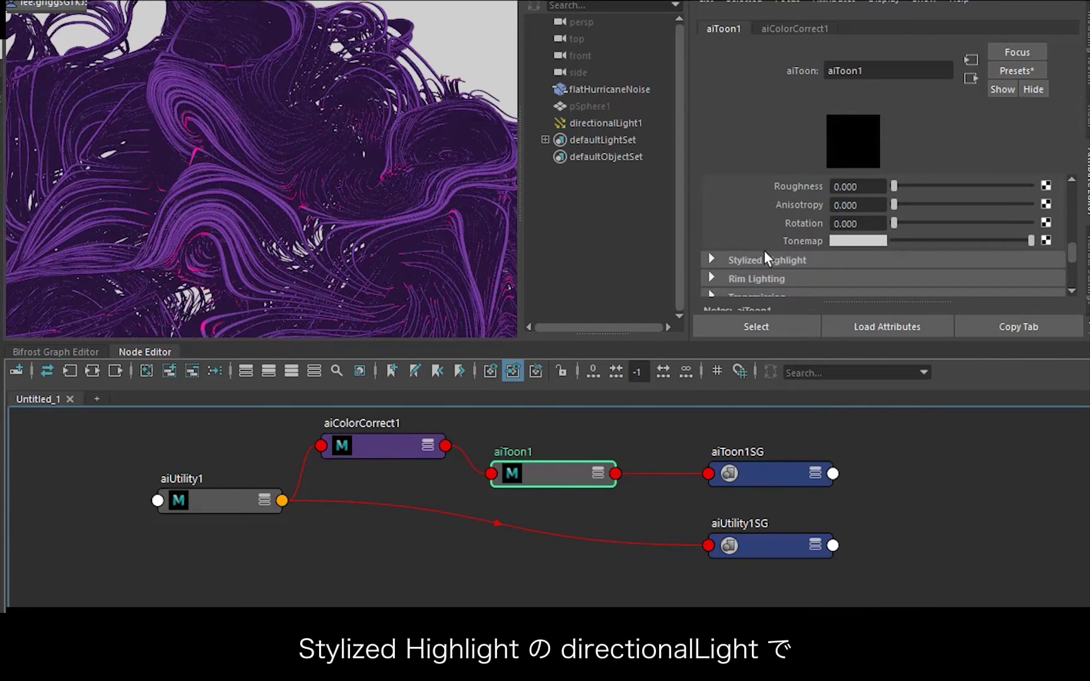
{"action": "left_click", "coordinate": [761, 255]}
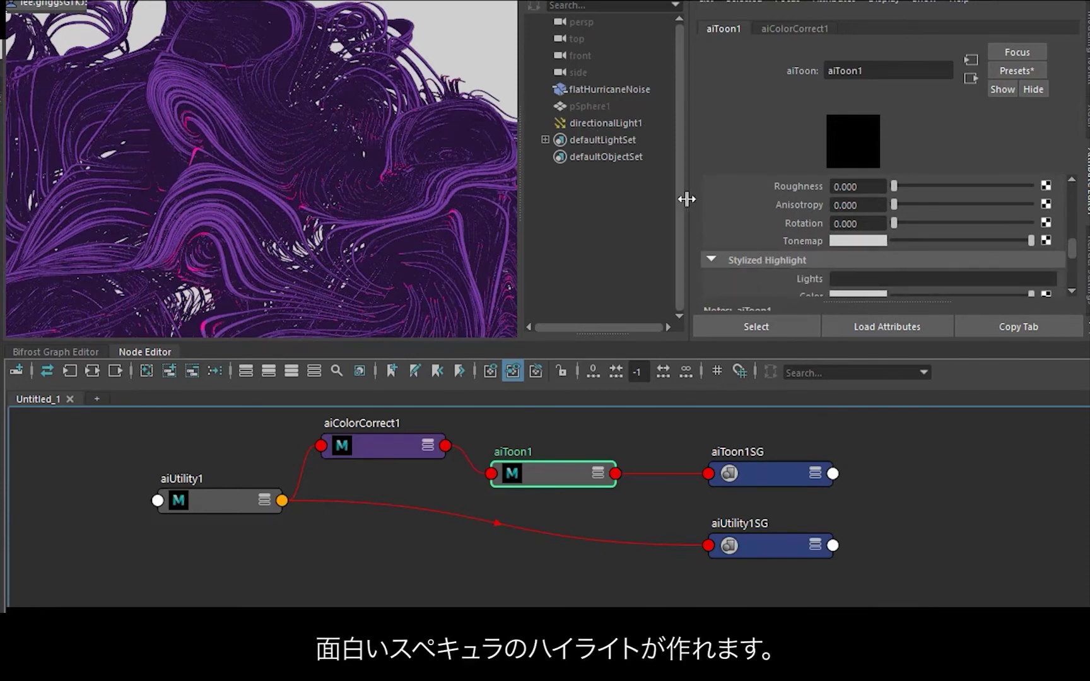
{"action": "left_click", "coordinate": [596, 120]}
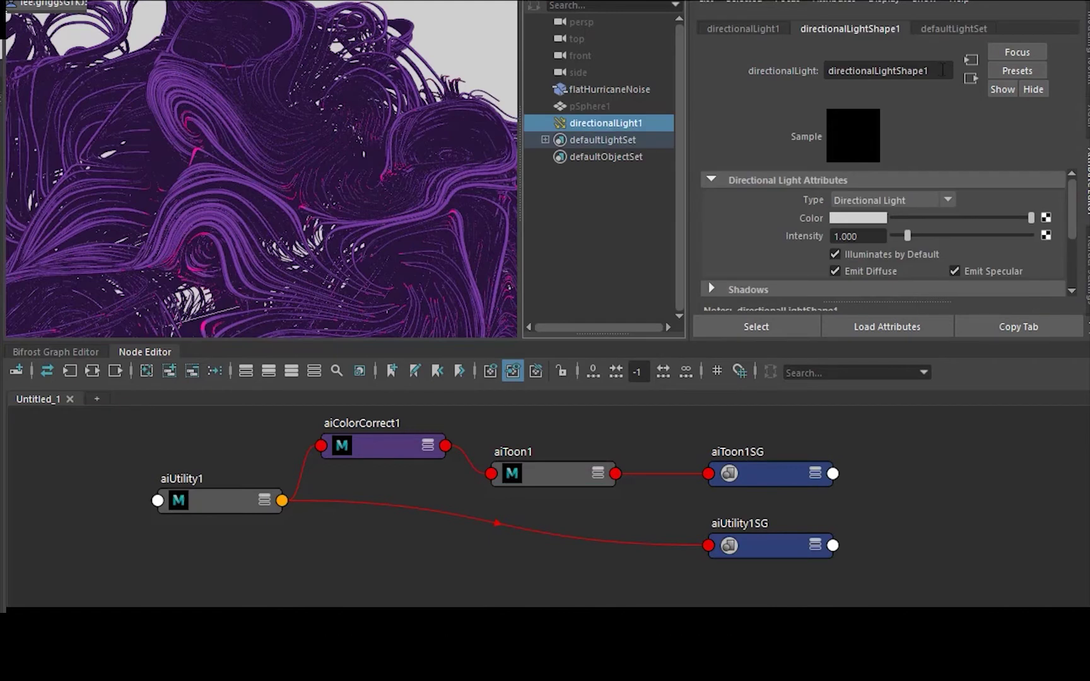
Copy directionalLightShape1's name and paste it into aiToon1's Stylized Highlight Lights field
{"action": "double_click", "coordinate": [943, 70]}
{"action": "key", "text": "ctrl+c"}
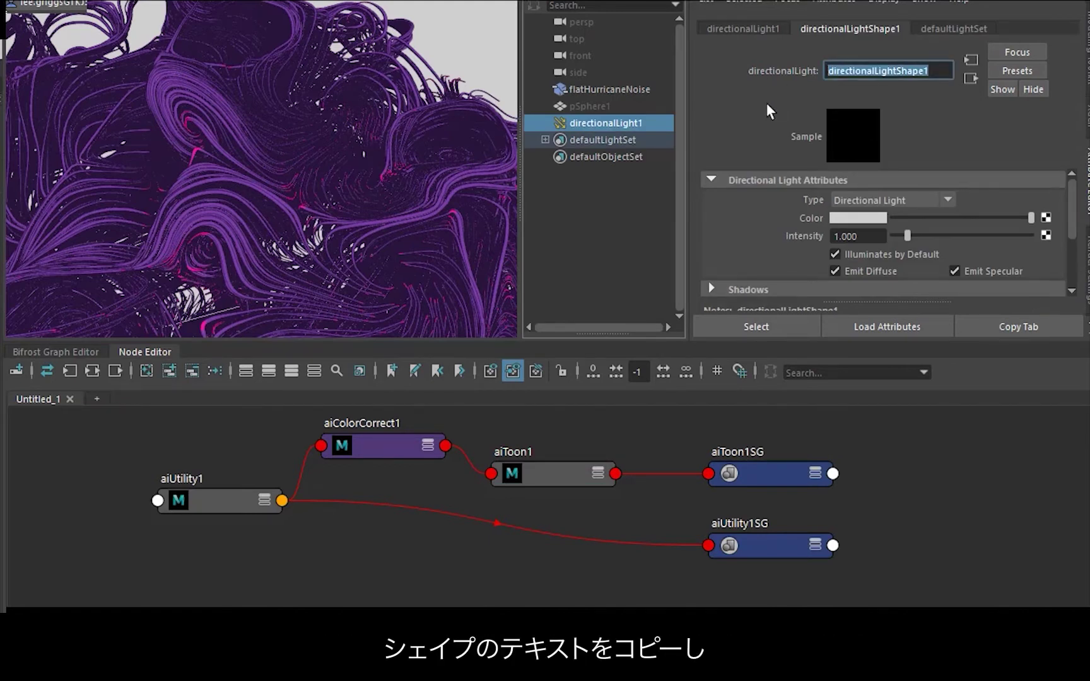
{"action": "left_click", "coordinate": [558, 481]}
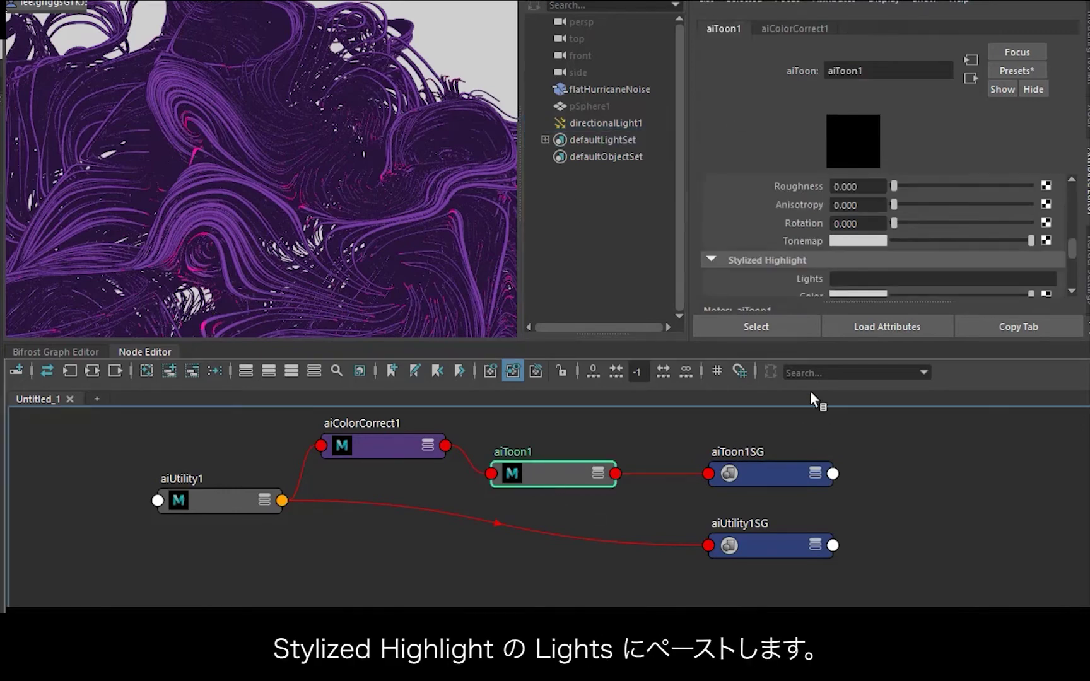
{"action": "left_click", "coordinate": [836, 278]}
{"action": "key", "text": "ctrl+v"}
{"action": "key", "text": "Return"}
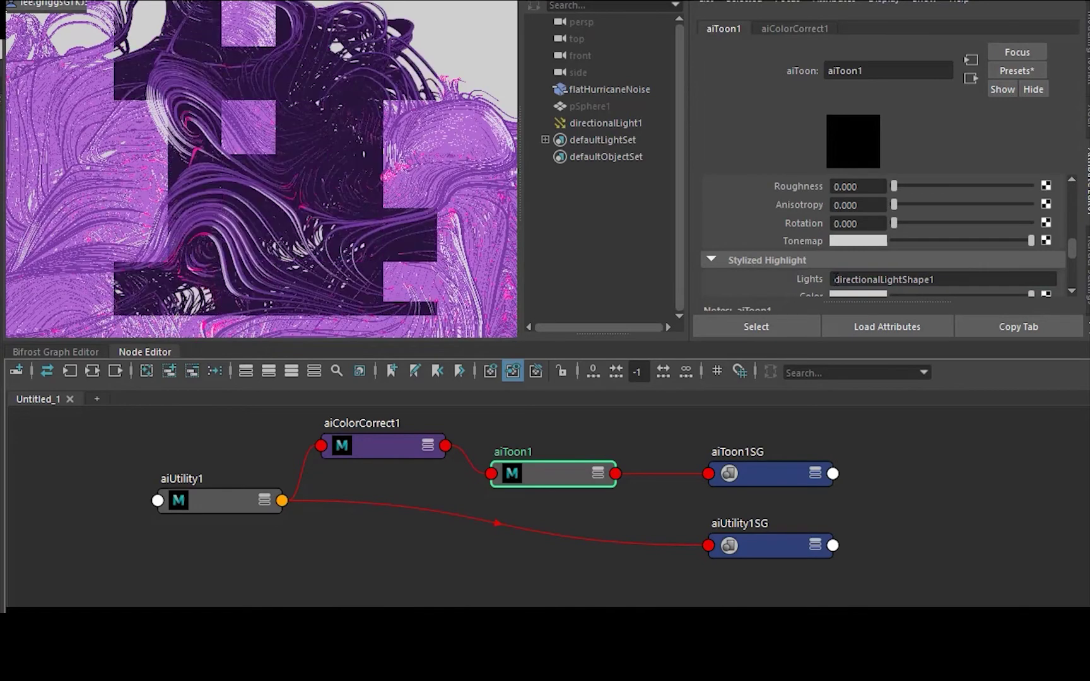
{"action": "left_click", "coordinate": [583, 124]}
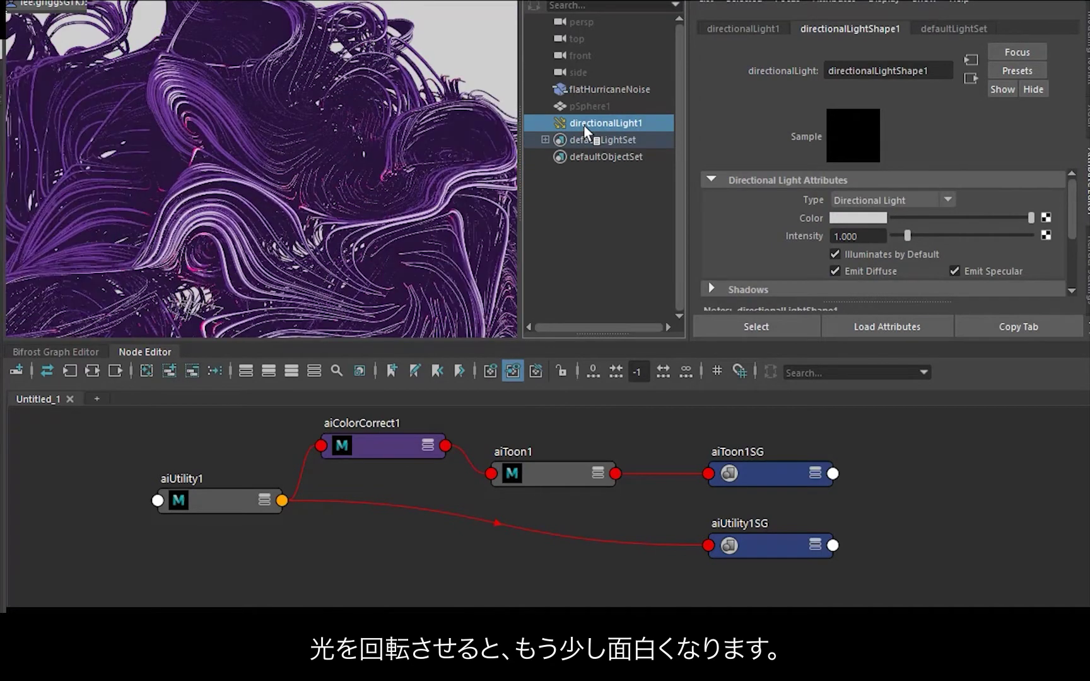
{"action": "left_click", "coordinate": [555, 475]}
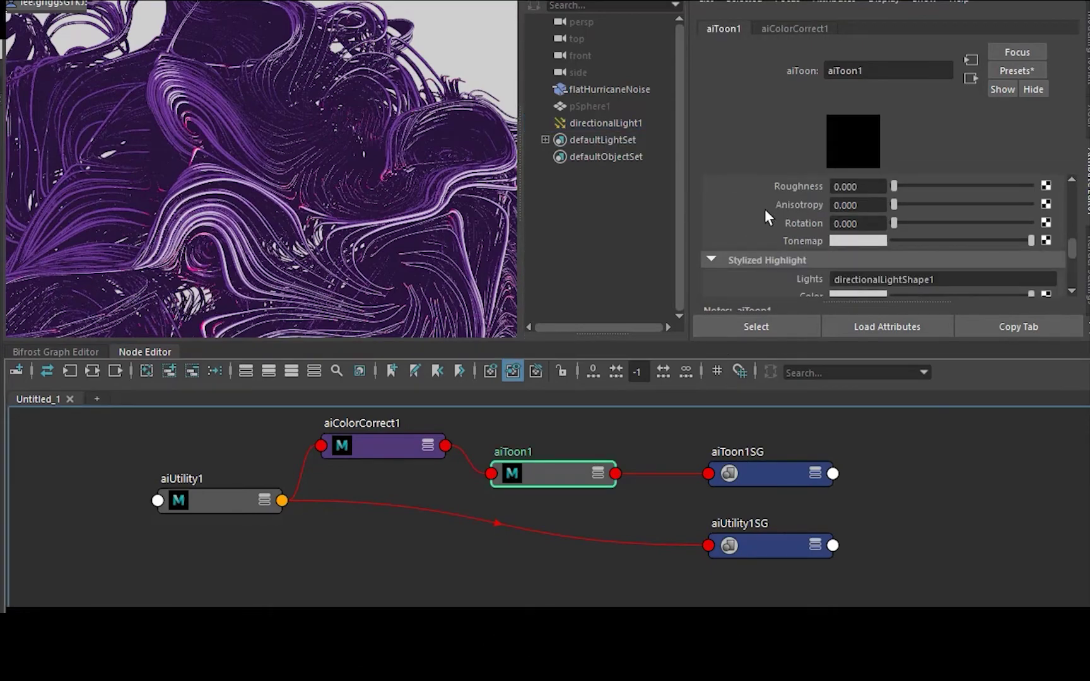
Raise aiToon1's Specular Roughness to 0.516 and set Stylized Highlight Size to 0.342
{"action": "scroll", "coordinate": [765, 212], "scroll_direction": "up", "scroll_amount": 2}
{"action": "left_click_drag", "start_coordinate": [916, 237], "coordinate": [963, 236]}
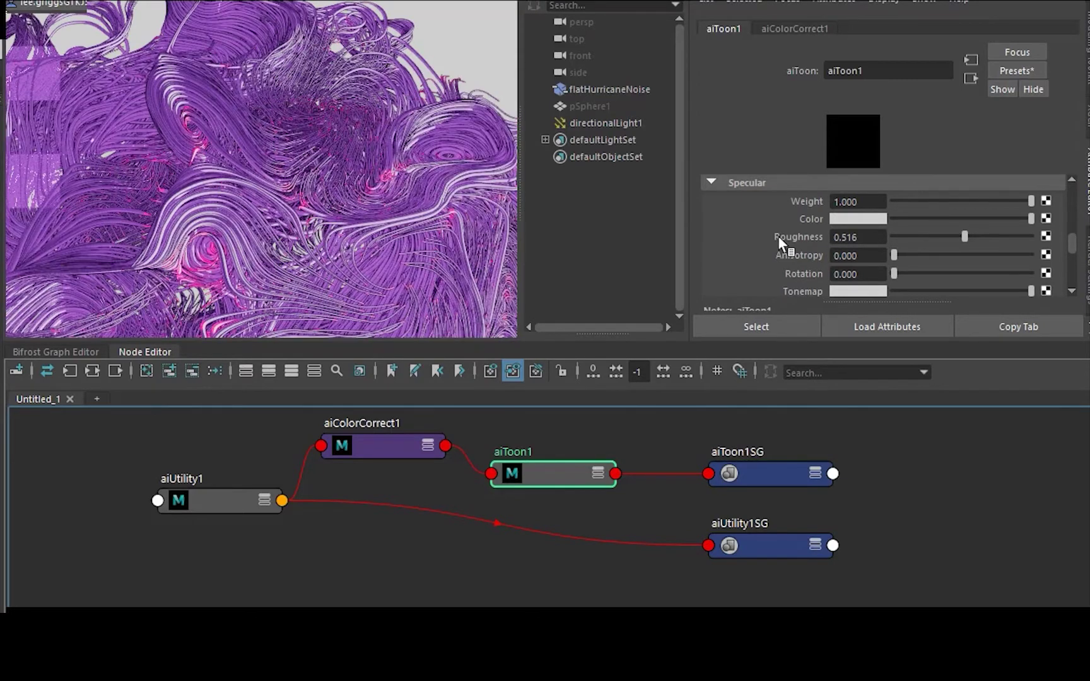
{"action": "scroll", "coordinate": [777, 235], "scroll_direction": "down", "scroll_amount": 5}
{"action": "scroll", "coordinate": [777, 235], "scroll_direction": "up", "scroll_amount": 2}
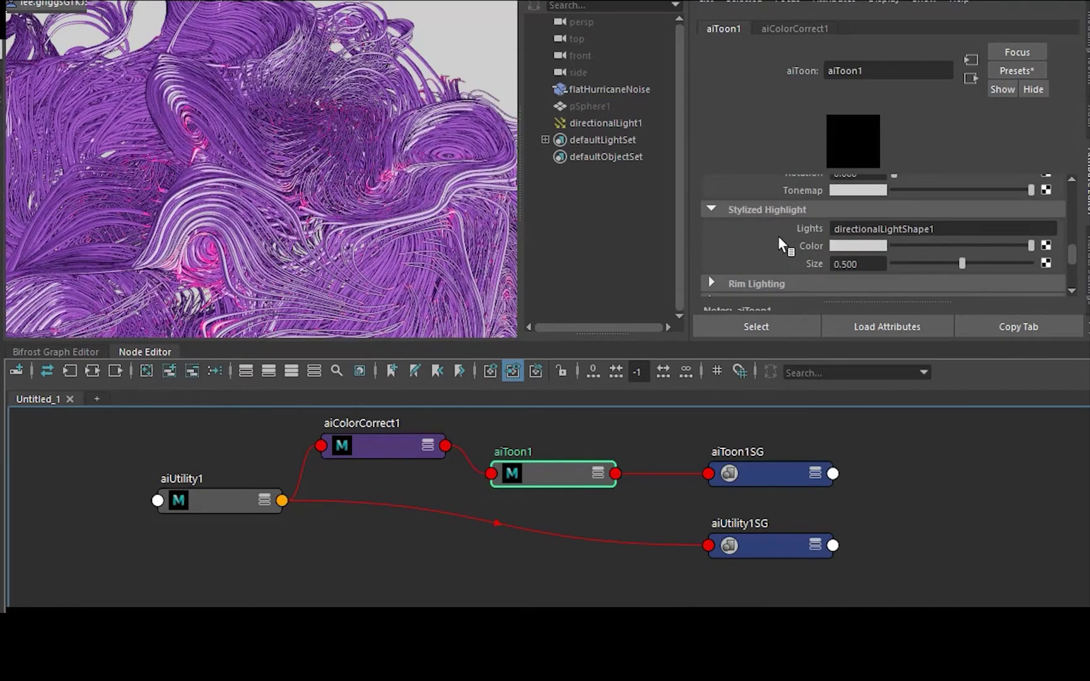
{"action": "left_click", "coordinate": [913, 263]}
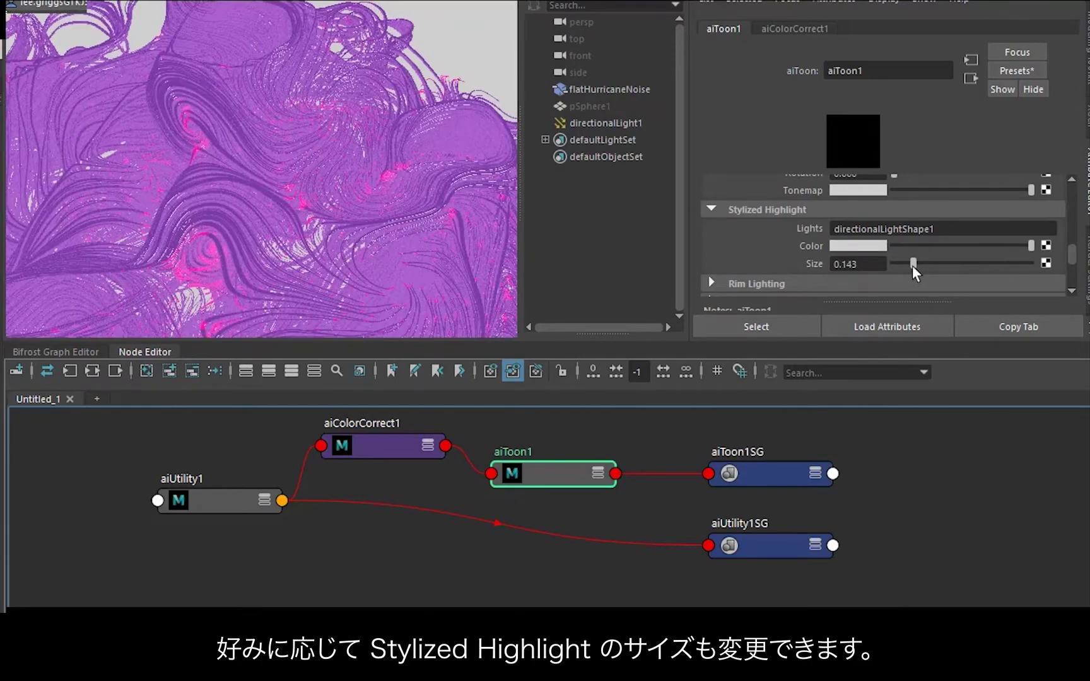
{"action": "left_click", "coordinate": [995, 263]}
{"action": "left_click", "coordinate": [940, 264]}
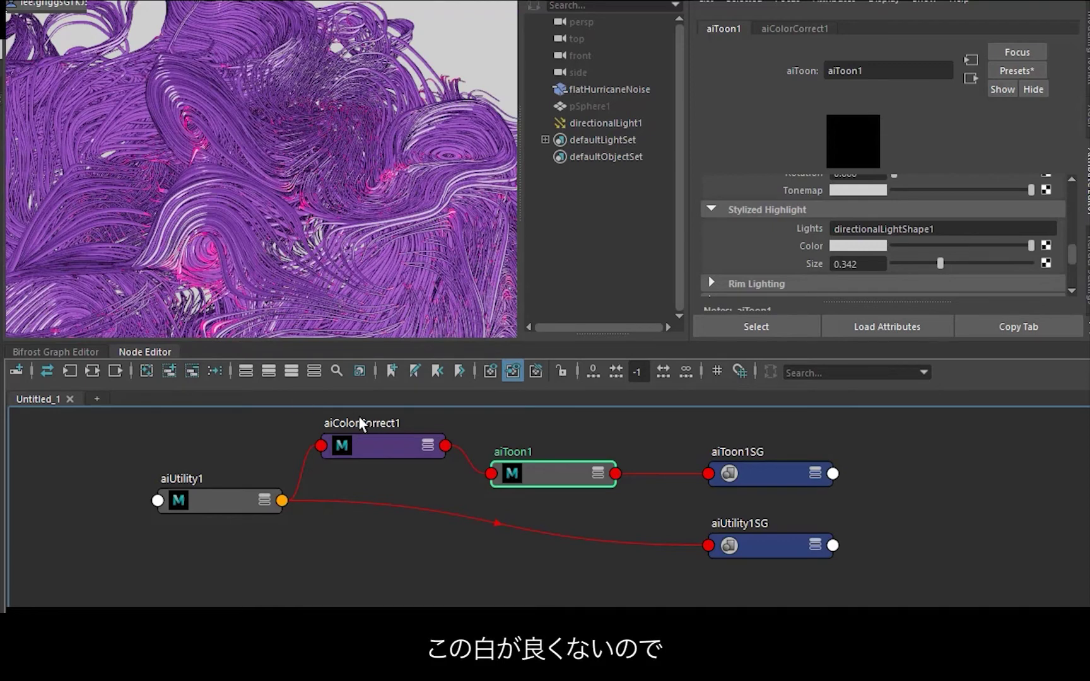
{"action": "left_click", "coordinate": [552, 483]}
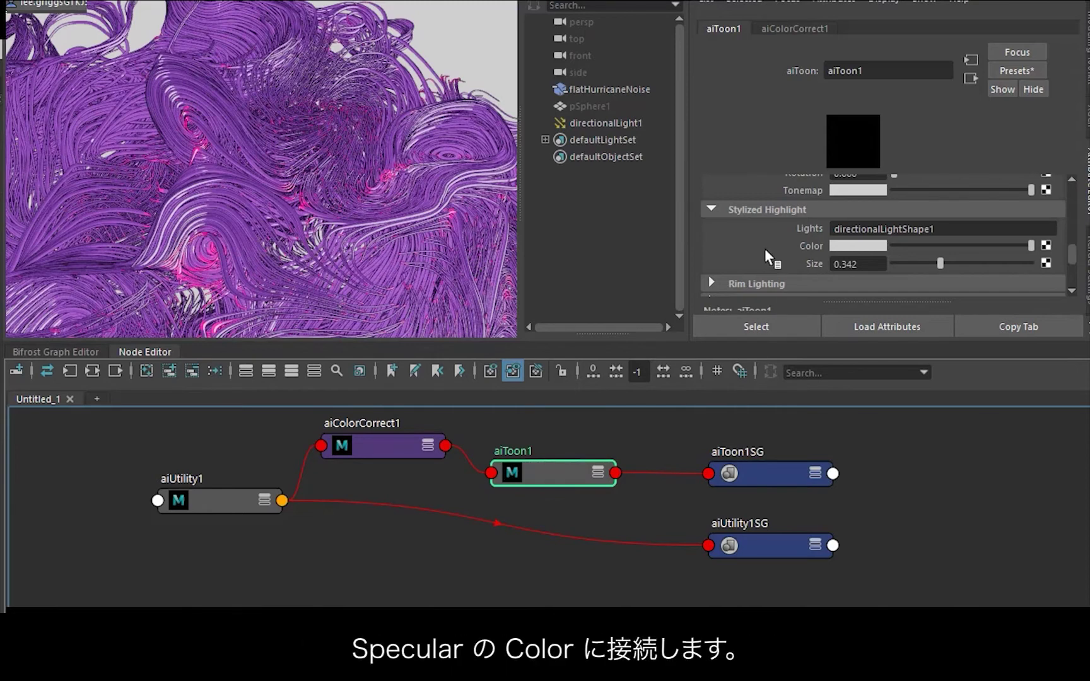
{"action": "scroll", "coordinate": [759, 251], "scroll_direction": "up", "scroll_amount": 5}
Connect aiColorCorrect1's output to aiToon1's Specular Color and widen the render view
{"action": "scroll", "coordinate": [759, 250], "scroll_direction": "down", "scroll_amount": 2}
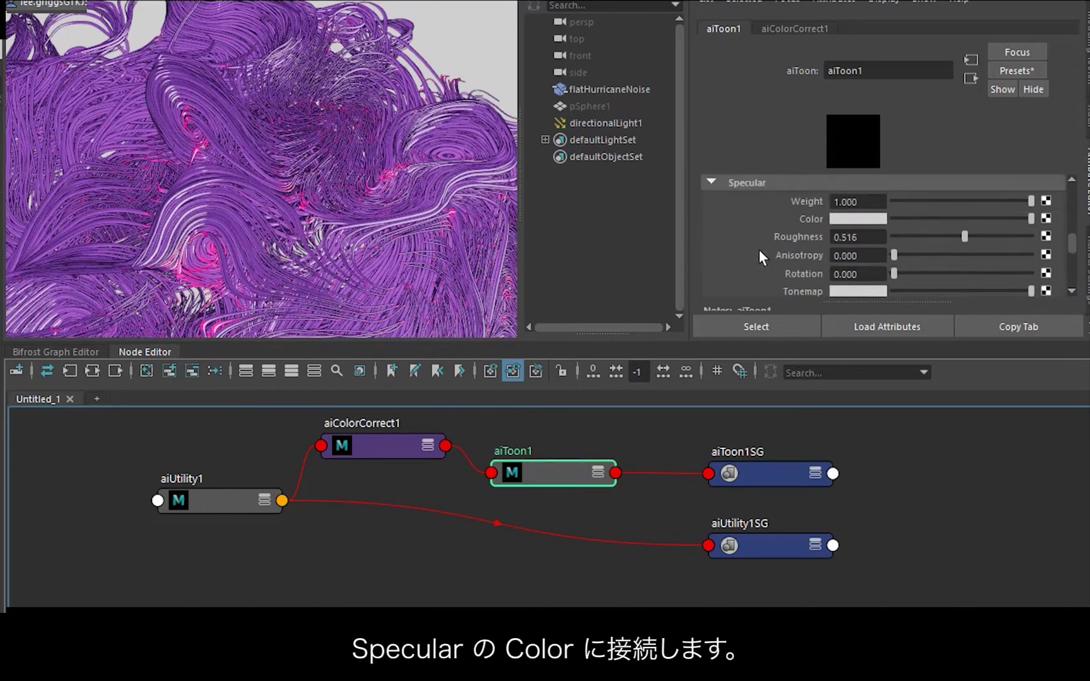
{"action": "middle_click_drag", "start_coordinate": [866, 235], "coordinate": [823, 219]}
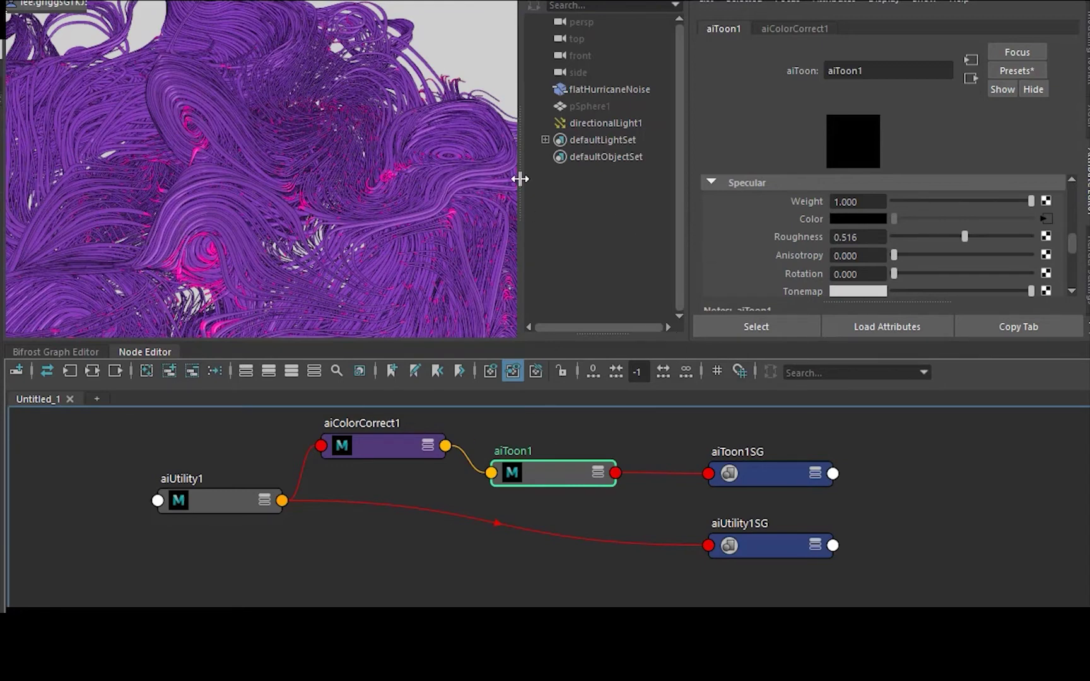
{"action": "left_click_drag", "start_coordinate": [520, 178], "coordinate": [683, 178]}
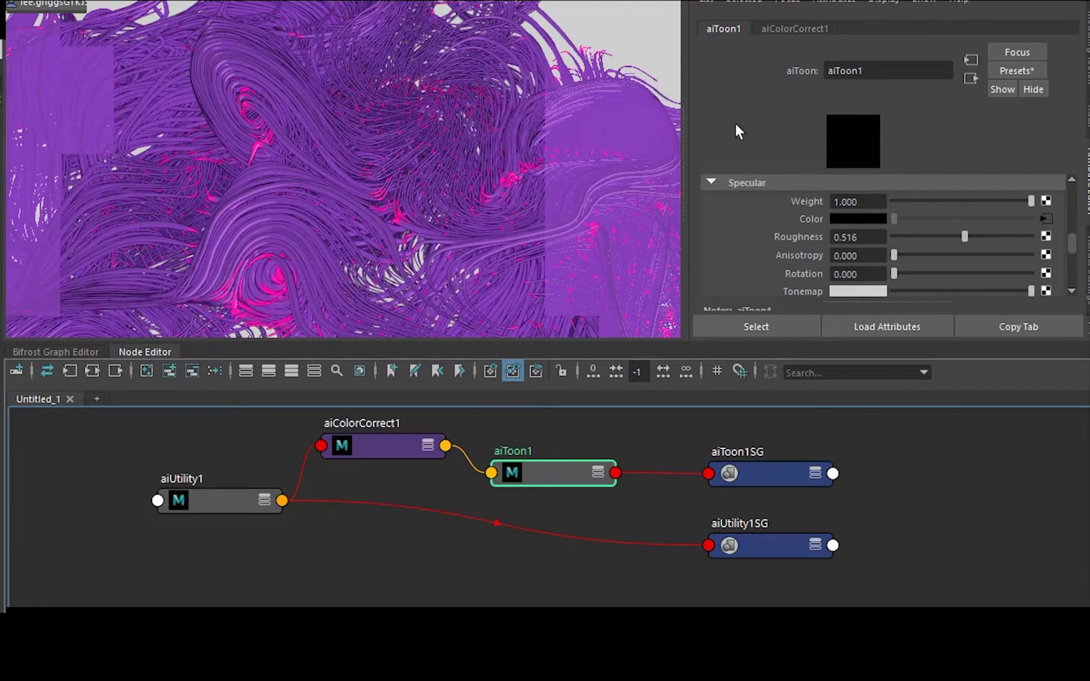
Set the fractal_noise_field Seed to 35182 in the Bifrost graph
{"action": "left_click", "coordinate": [57, 352]}
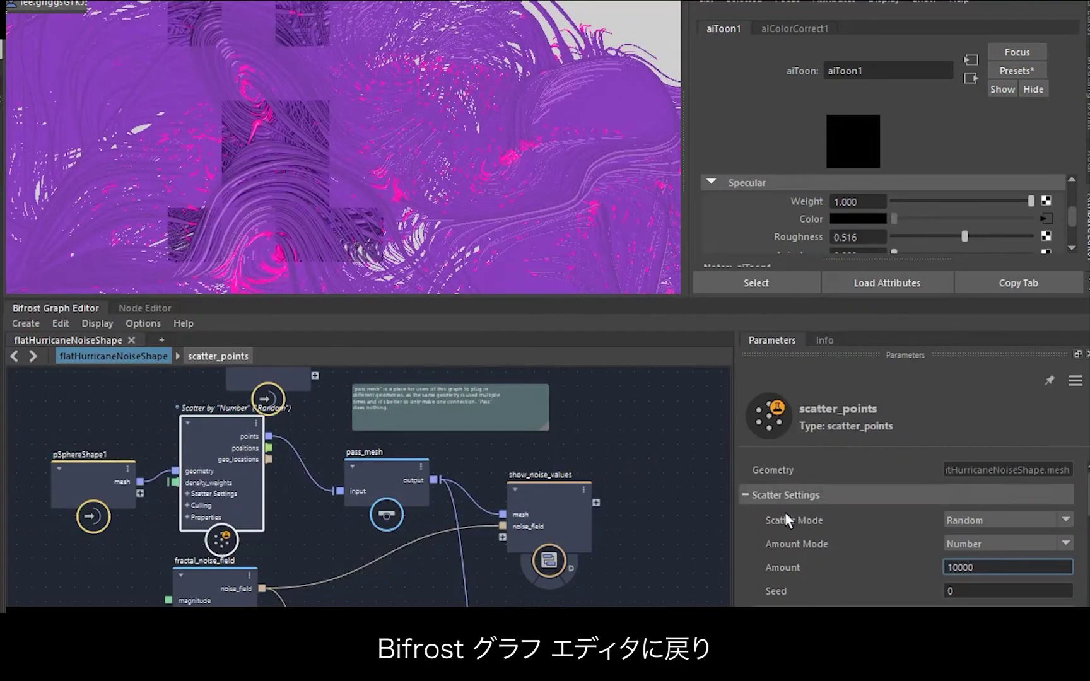
{"action": "key", "text": "Return"}
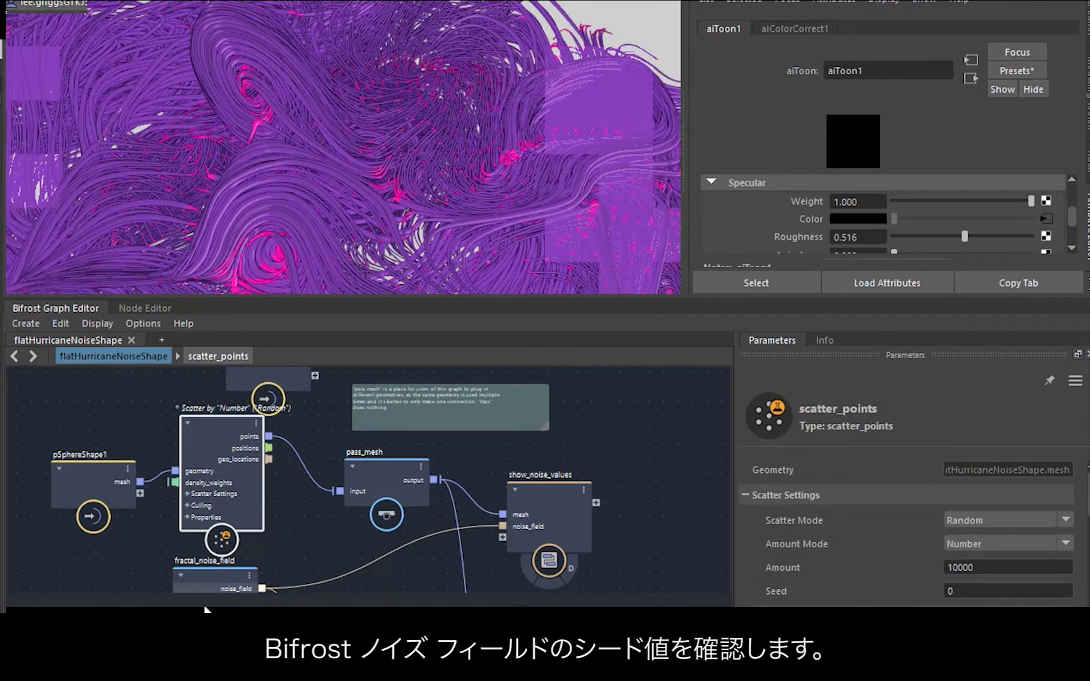
{"action": "left_click", "coordinate": [298, 514]}
{"action": "middle_click_drag", "start_coordinate": [298, 514], "coordinate": [255, 396]}
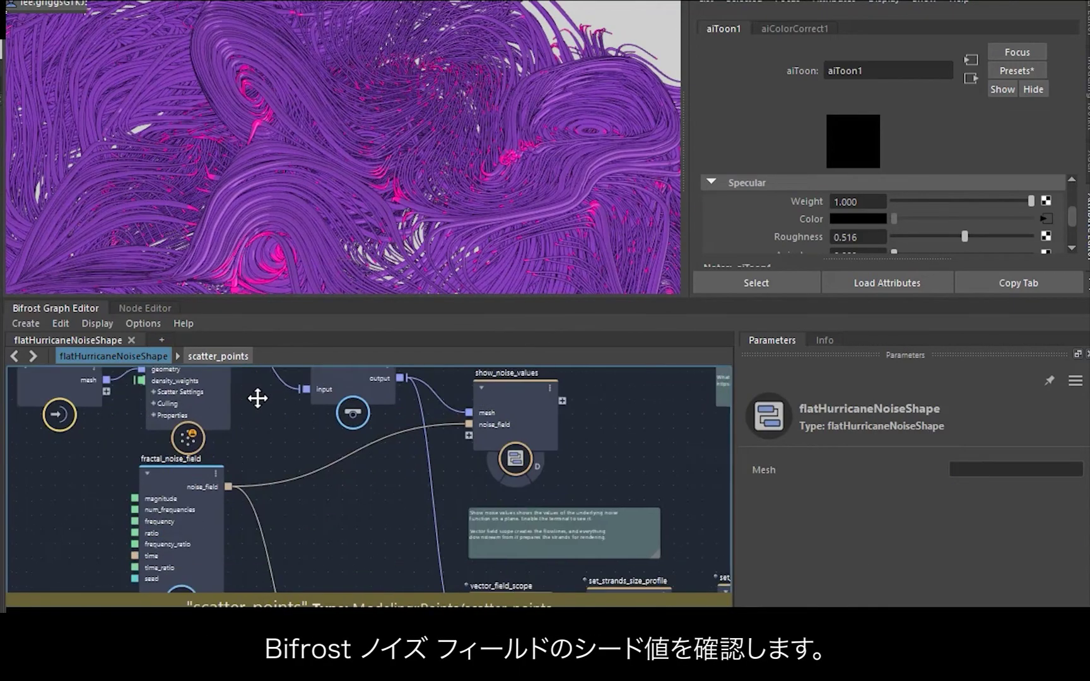
{"action": "left_click", "coordinate": [174, 455]}
{"action": "scroll", "coordinate": [865, 533], "scroll_direction": "down", "scroll_amount": 1}
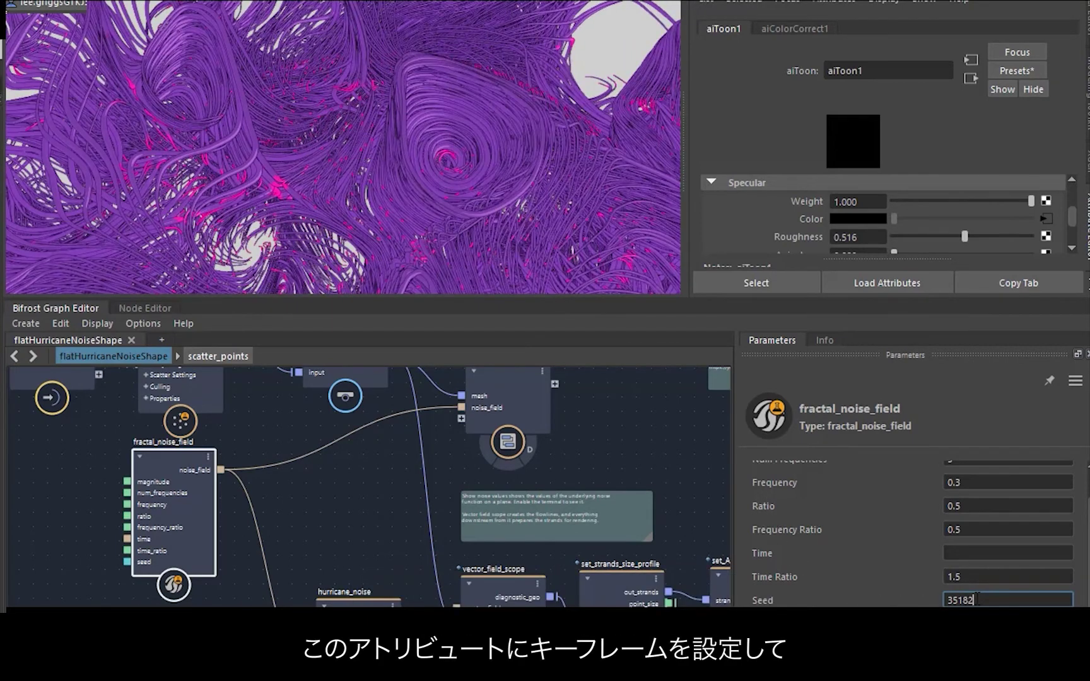
{"action": "key", "text": "Return"}
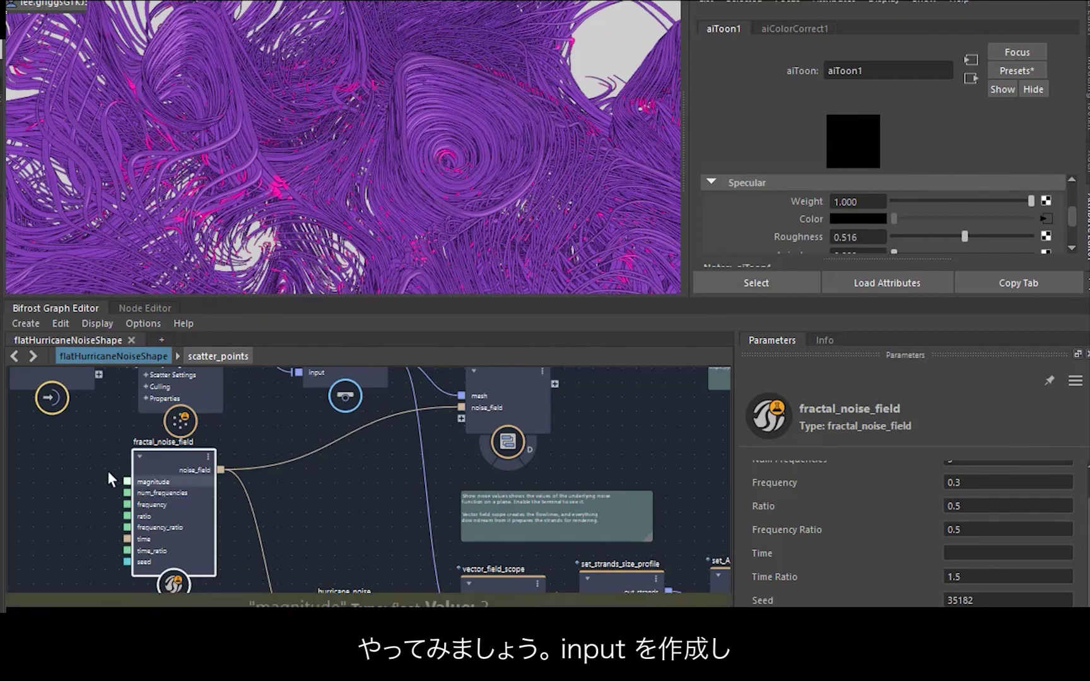
Add an input2 node wired into fractal_noise_field's seed port, and restore the Outliner
{"action": "left_click", "coordinate": [65, 471]}
{"action": "right_click", "coordinate": [65, 471]}
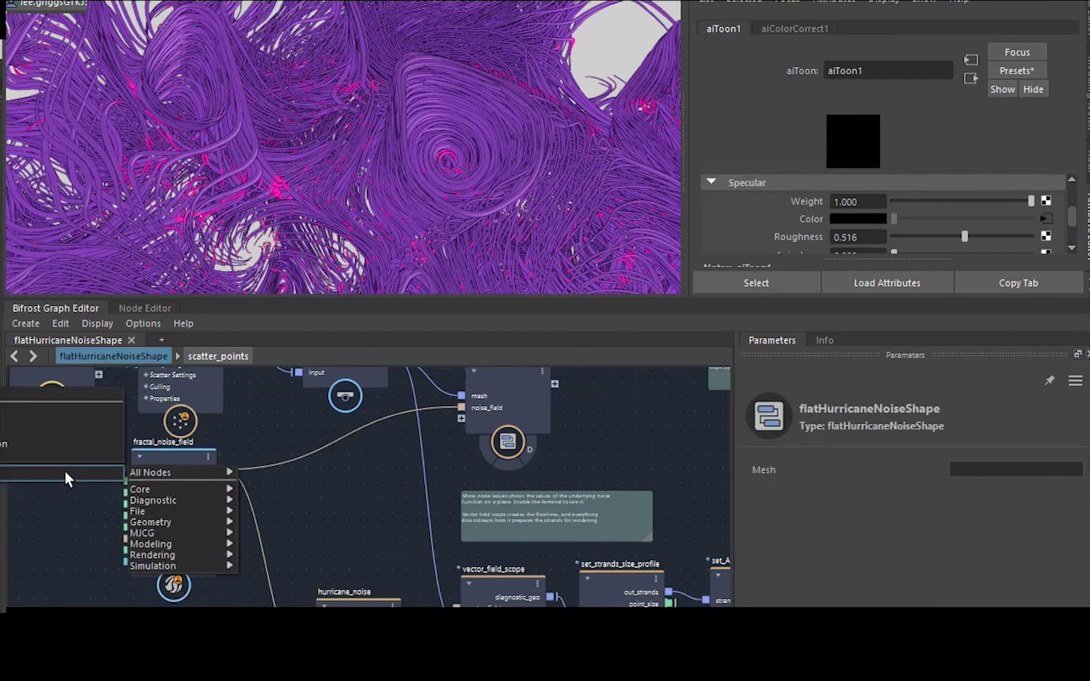
{"action": "type", "text": "input"}
{"action": "left_click", "coordinate": [59, 491]}
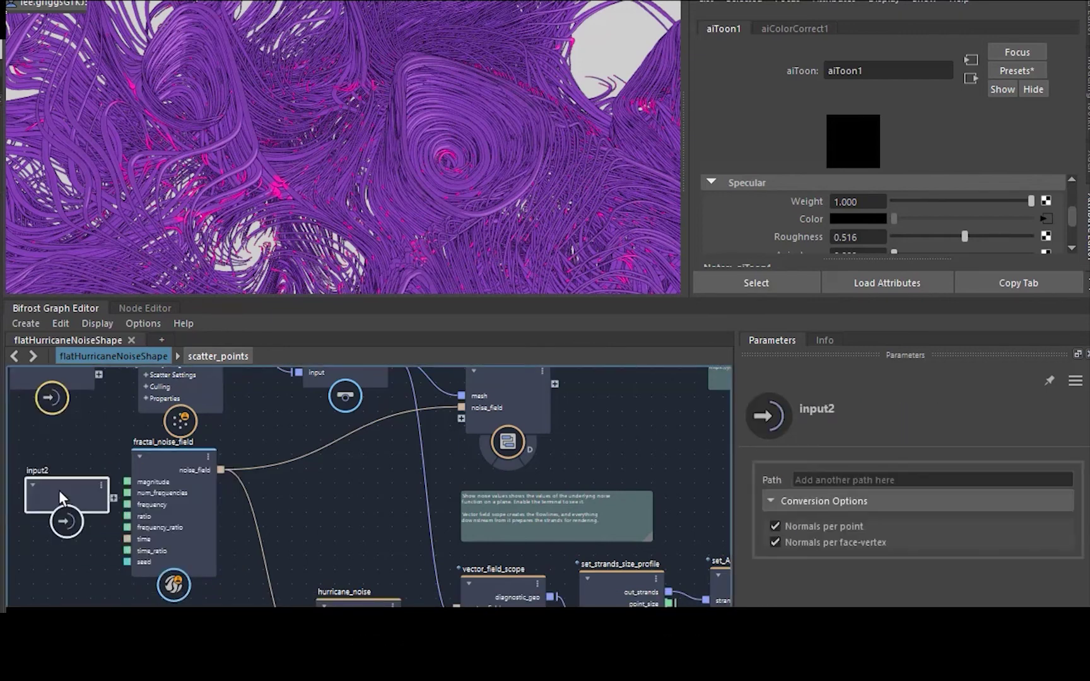
{"action": "left_click_drag", "start_coordinate": [165, 458], "coordinate": [231, 456]}
{"action": "left_click_drag", "start_coordinate": [115, 499], "coordinate": [189, 560]}
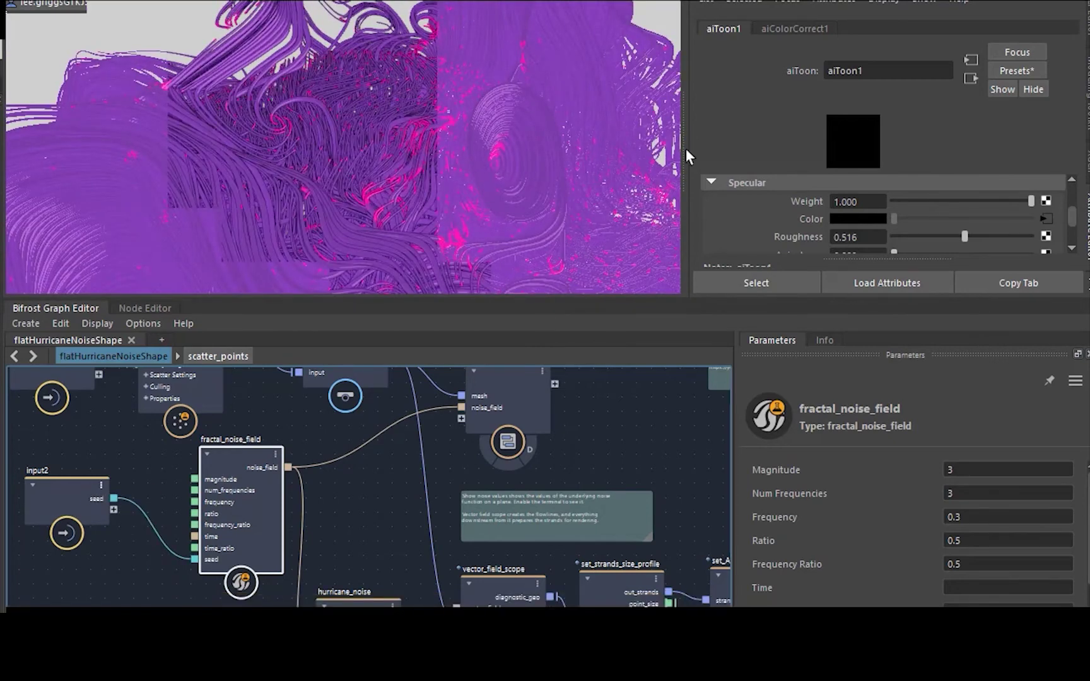
{"action": "left_click_drag", "start_coordinate": [683, 163], "coordinate": [536, 167]}
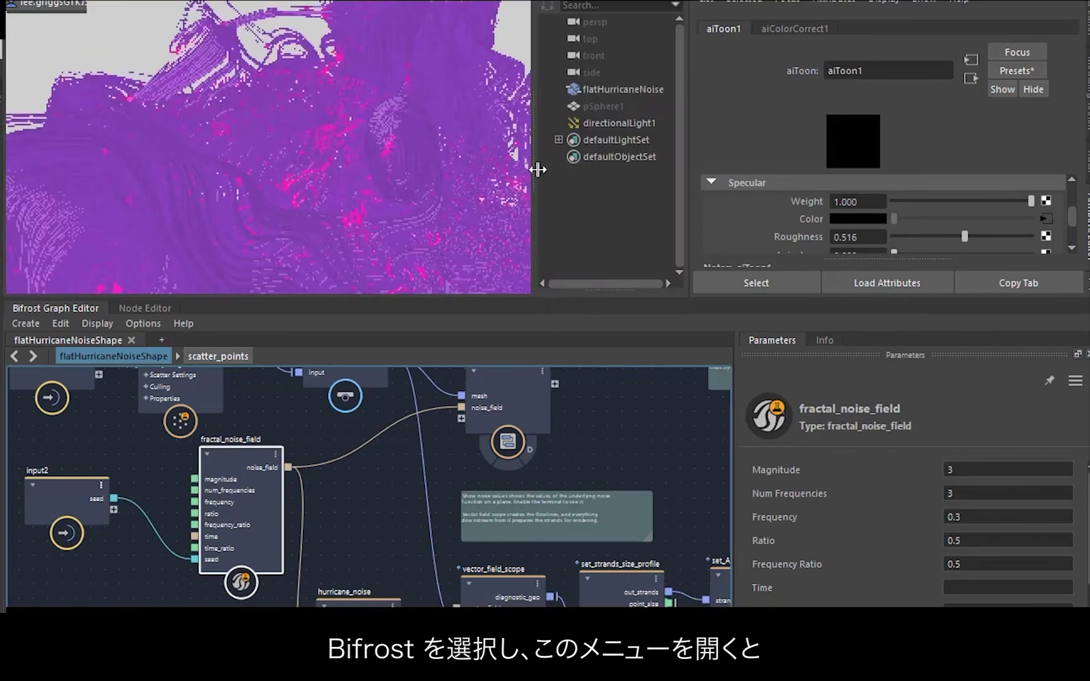
Key the strands' Seed channel at 0 on frame 1
{"action": "left_click", "coordinate": [599, 90]}
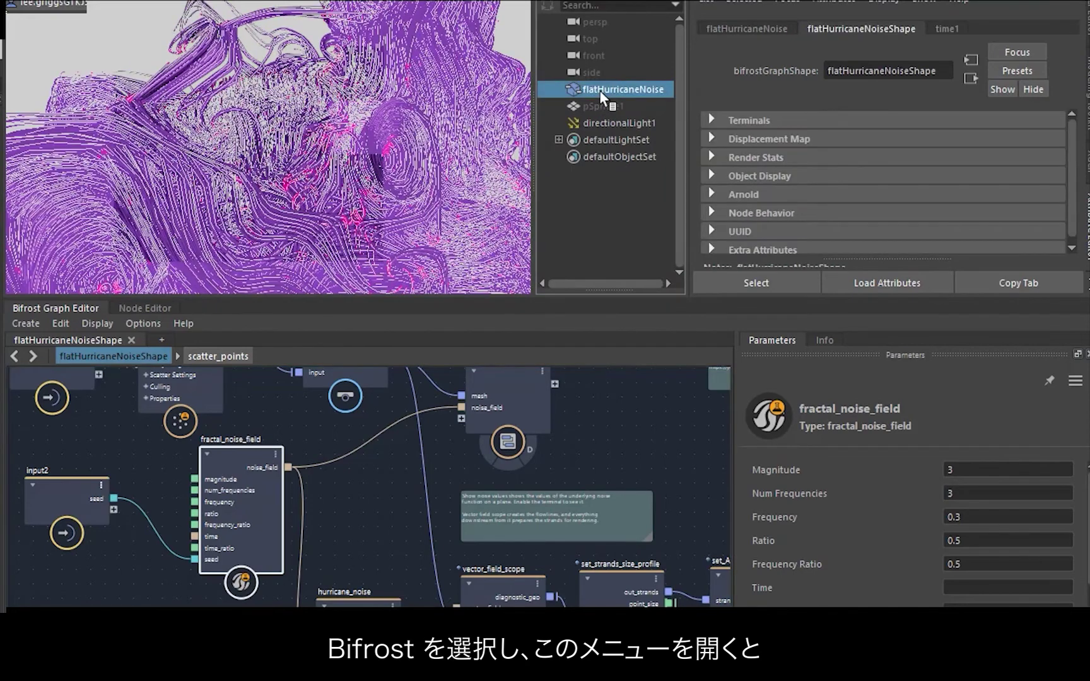
{"action": "key", "text": "ctrl+a"}
{"action": "left_click_drag", "start_coordinate": [951, 168], "coordinate": [958, 290]}
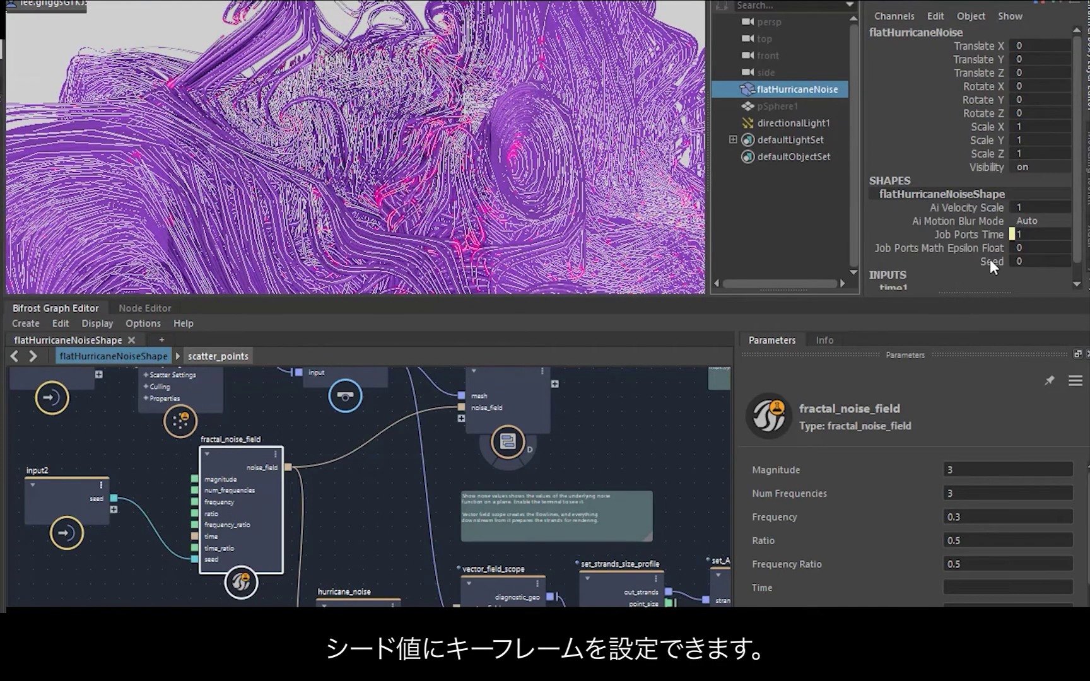
{"action": "left_click", "coordinate": [991, 259]}
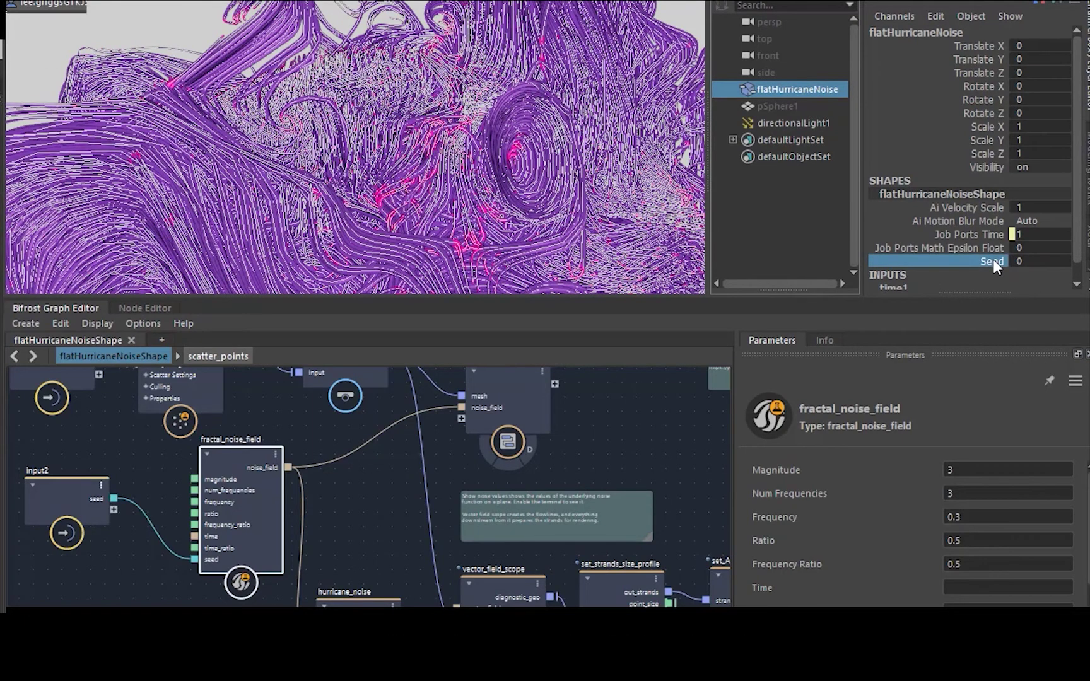
{"action": "key", "text": "space"}
{"action": "left_click_drag", "start_coordinate": [625, 132], "coordinate": [629, 150]}
{"action": "left_click_drag", "start_coordinate": [531, 162], "coordinate": [539, 71]}
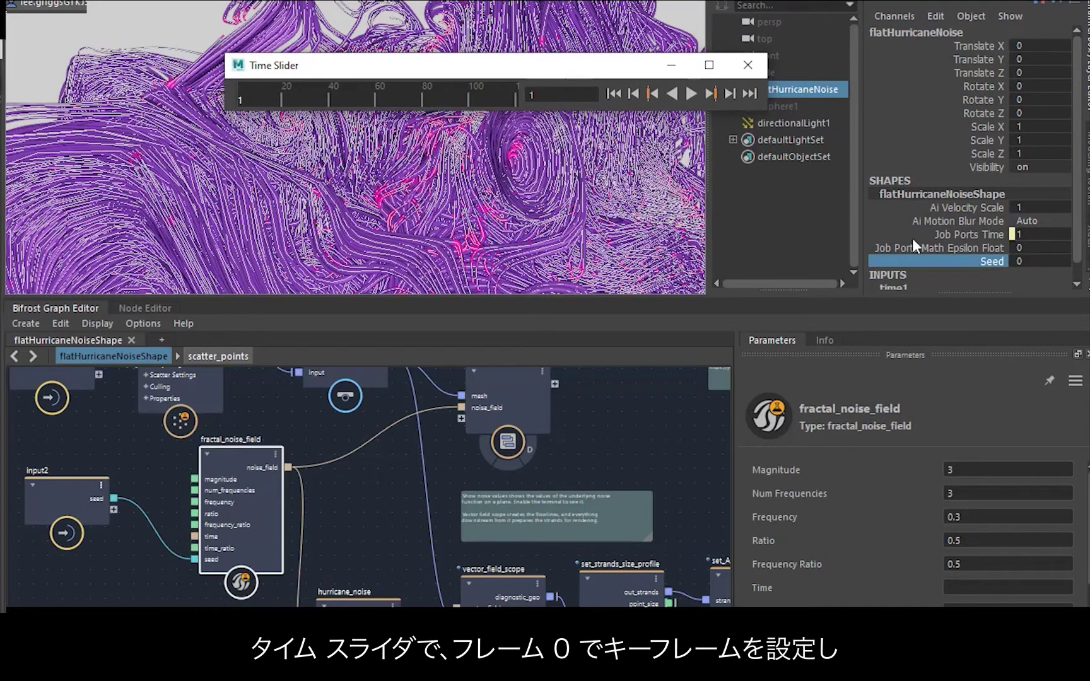
{"action": "right_click", "coordinate": [991, 258]}
{"action": "left_click", "coordinate": [922, 35]}
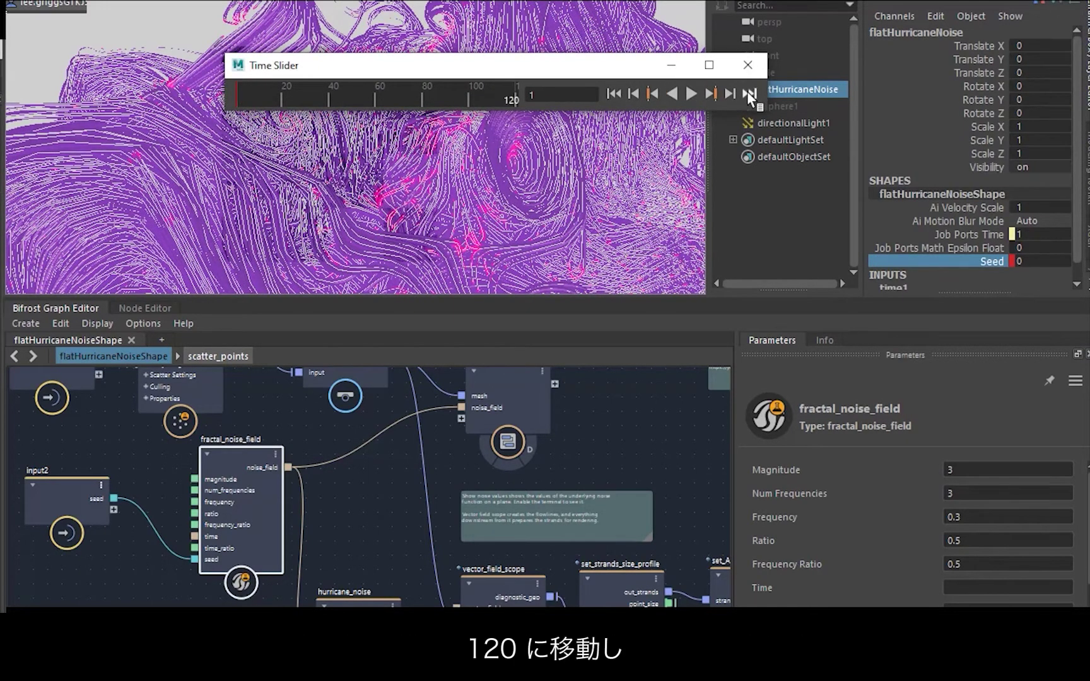
At frame 120, set the Seed value to 120
{"action": "left_click", "coordinate": [747, 91]}
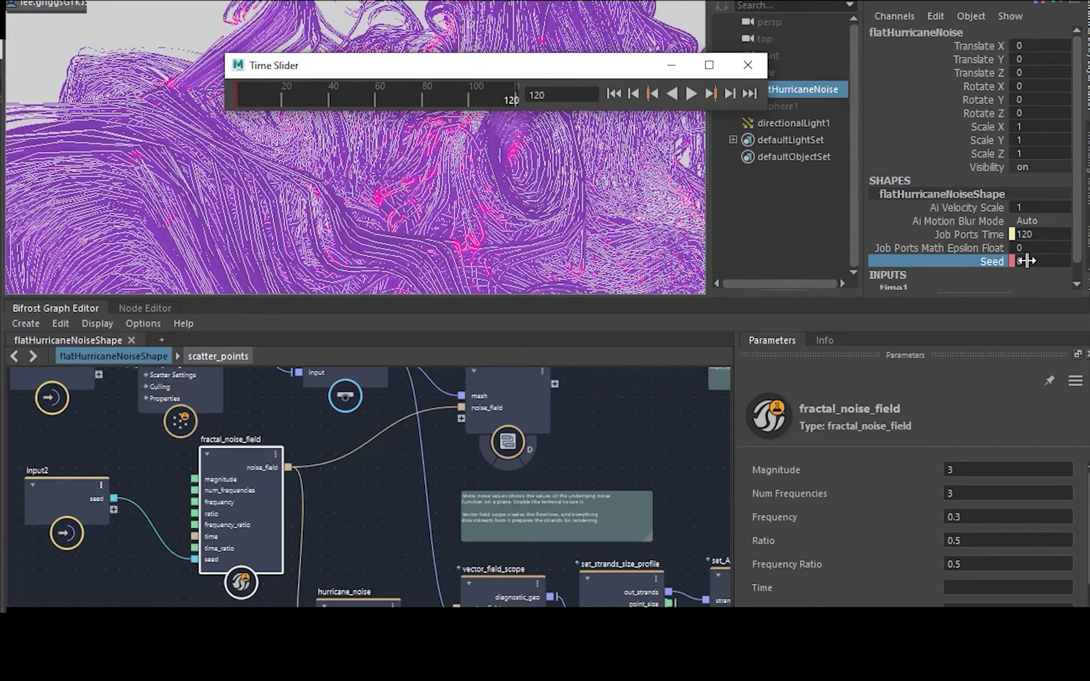
{"action": "left_click_drag", "start_coordinate": [1026, 260], "coordinate": [1030, 260], "text": "ctrl"}
{"action": "type", "text": "0"}
{"action": "key", "text": "Return"}
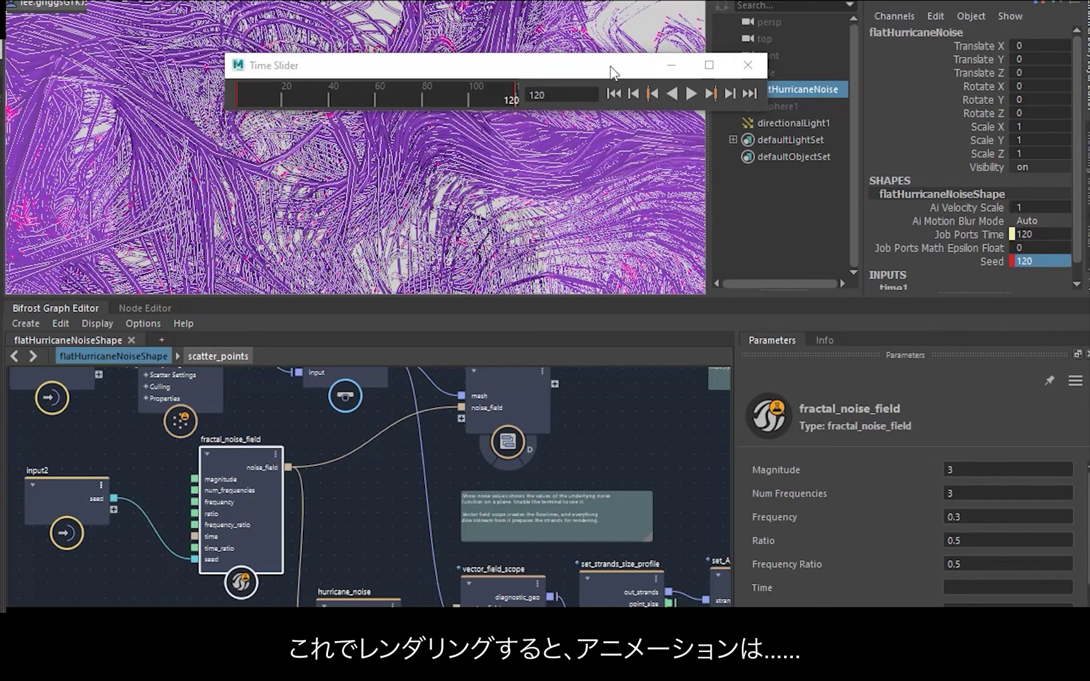
Step back to frame 118 and expand the shape's Extra Attributes showing Seed
{"action": "left_click_drag", "start_coordinate": [610, 70], "coordinate": [665, 432]}
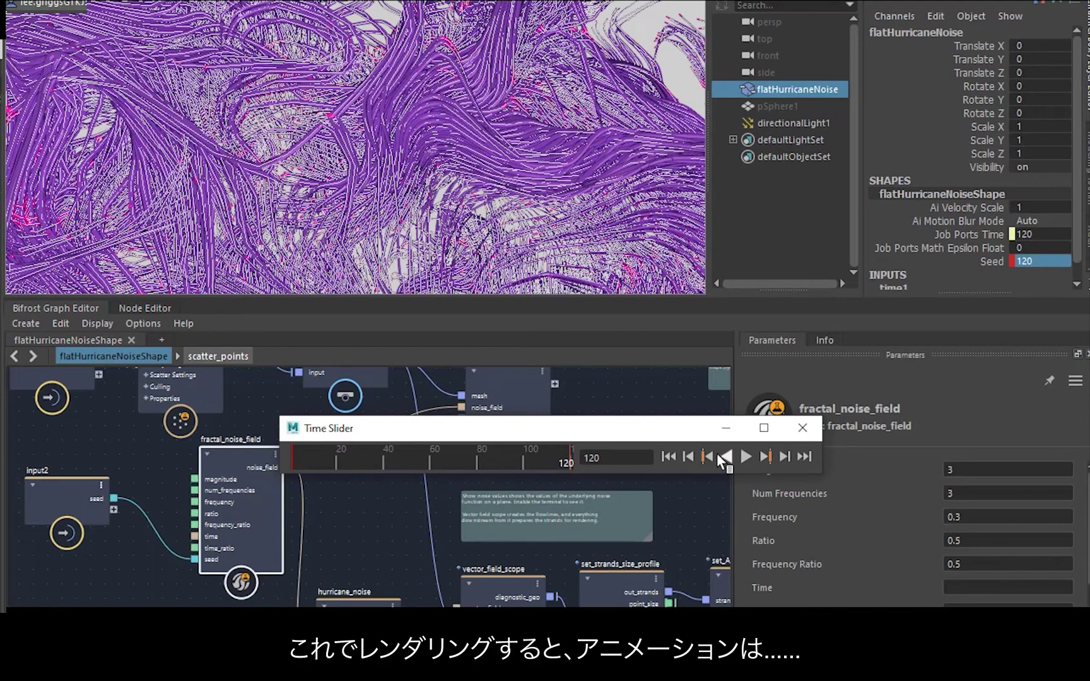
{"action": "left_click", "coordinate": [687, 456]}
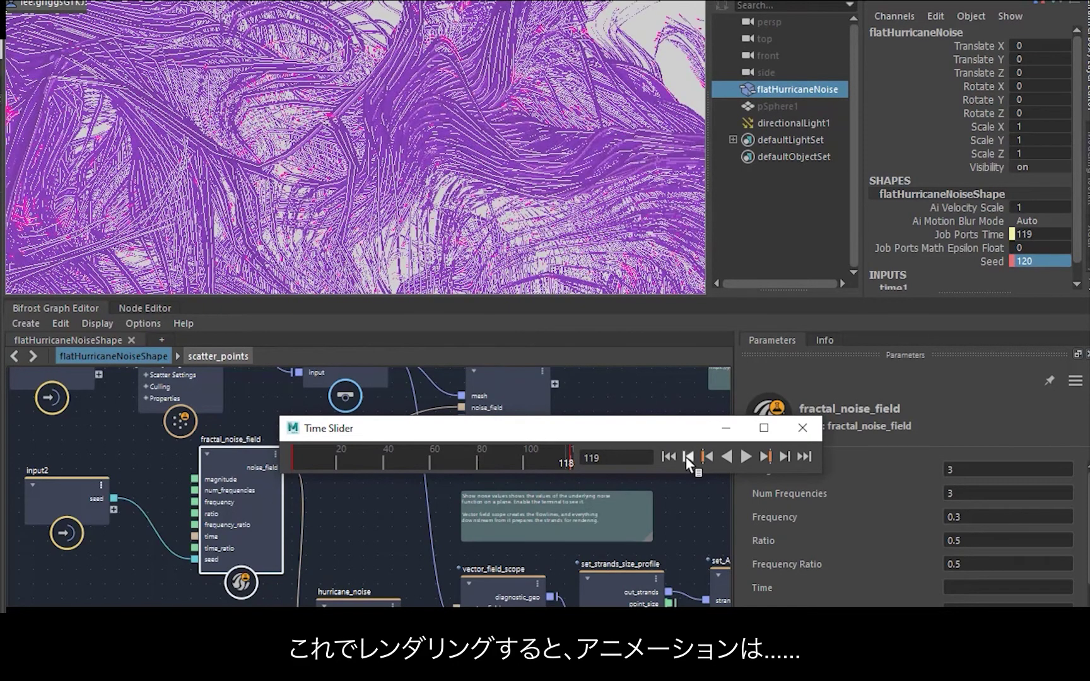
{"action": "left_click", "coordinate": [687, 457]}
{"action": "left_click", "coordinate": [959, 272]}
{"action": "key", "text": "ctrl+a"}
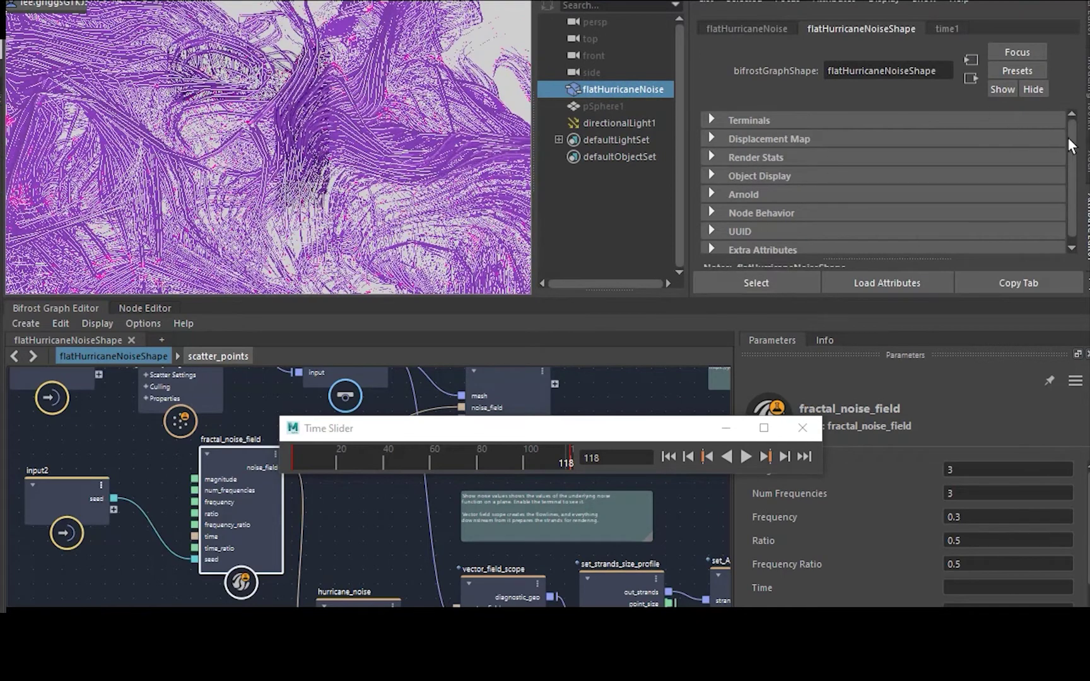
{"action": "left_click", "coordinate": [779, 251]}
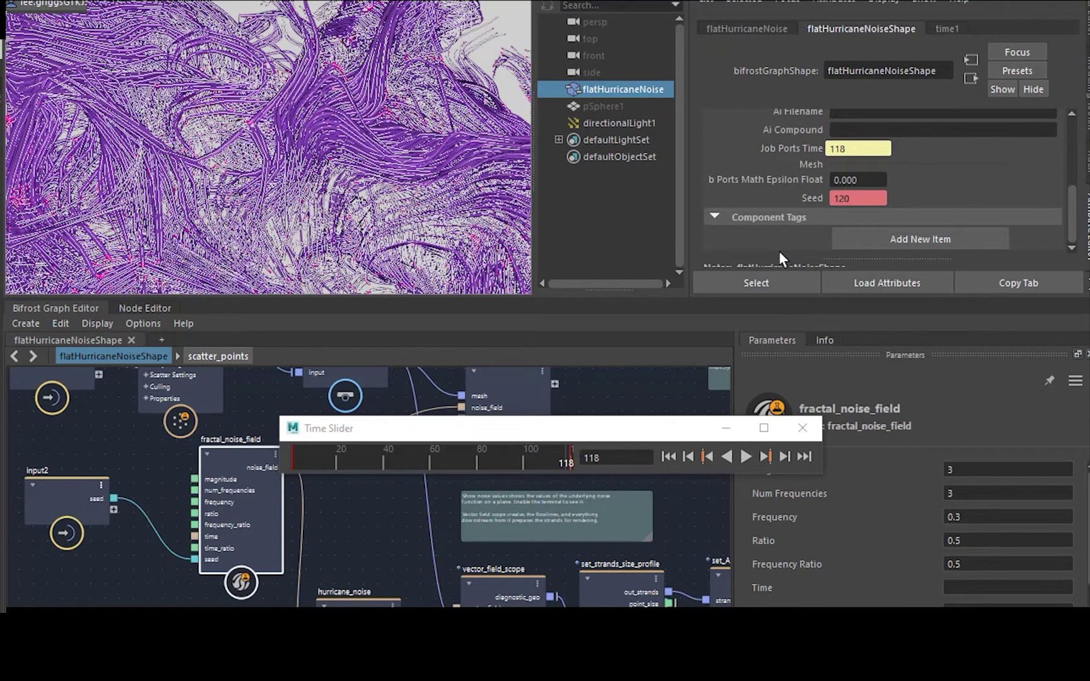
Open the Seed attribute's animation curve and its keys in the Attribute Editor
{"action": "right_click", "coordinate": [845, 198]}
{"action": "right_click", "coordinate": [852, 201]}
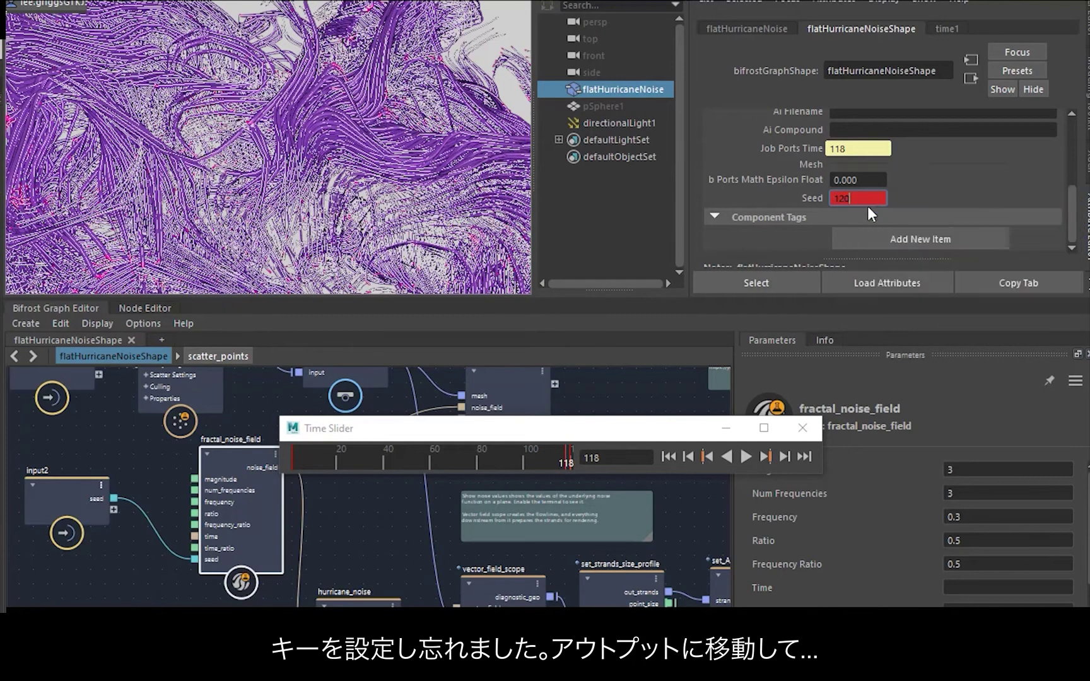
{"action": "left_click", "coordinate": [863, 206]}
{"action": "scroll", "coordinate": [805, 188], "scroll_direction": "down", "scroll_amount": 3}
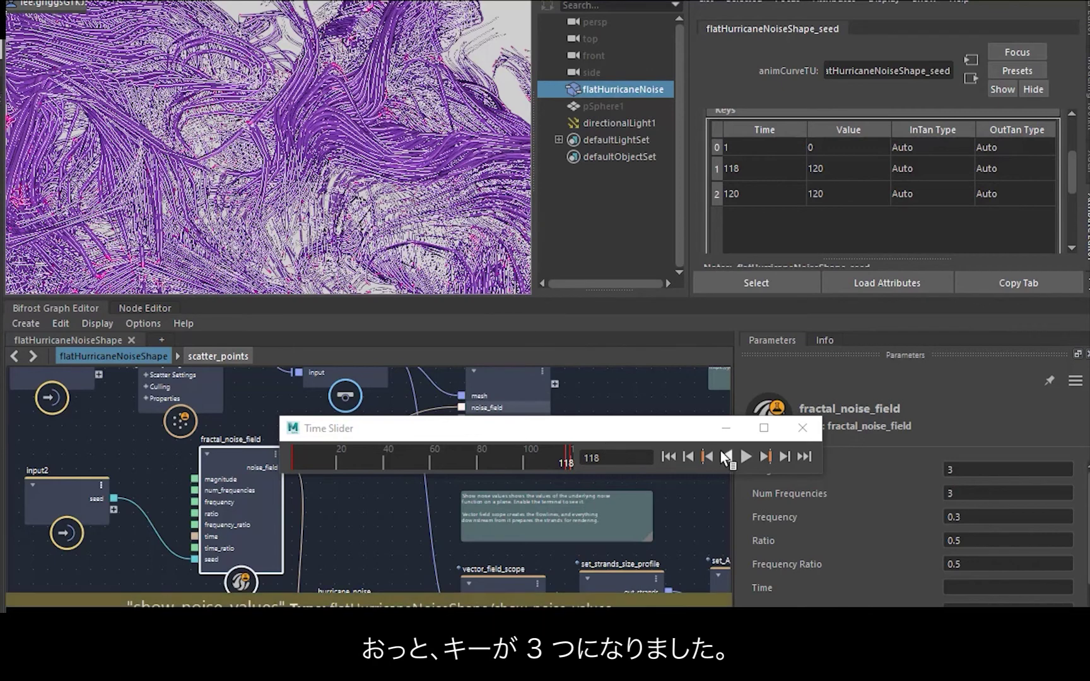
Delete the stray Seed key at frame 118 from the Time Slider
{"action": "right_click", "coordinate": [564, 460]}
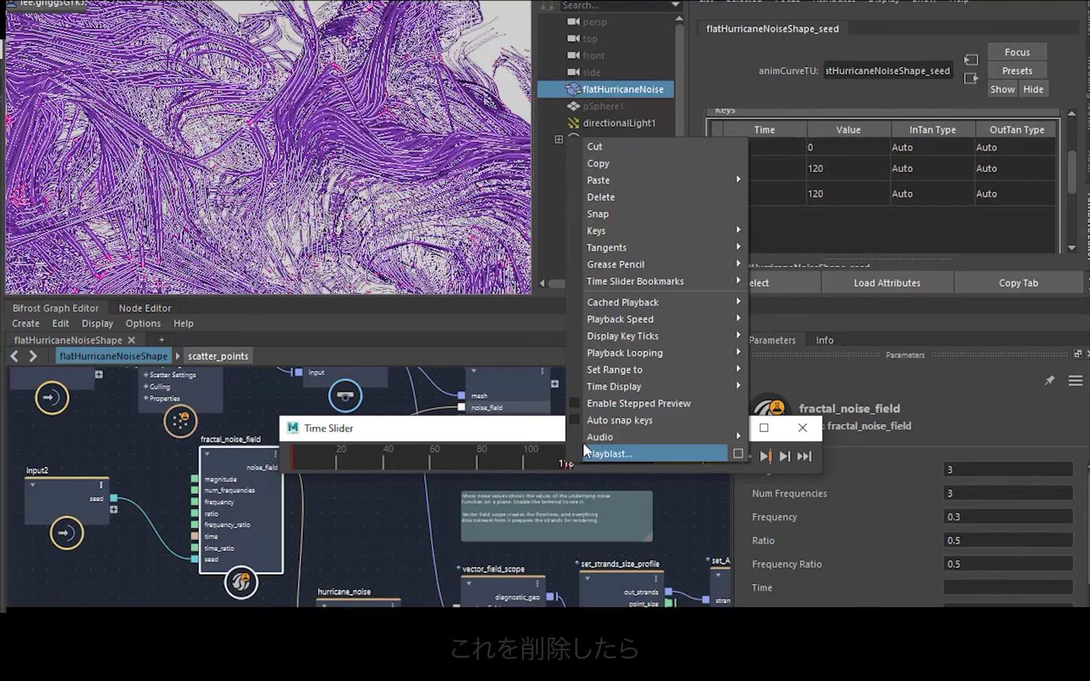
{"action": "mouse_move", "coordinate": [611, 218]}
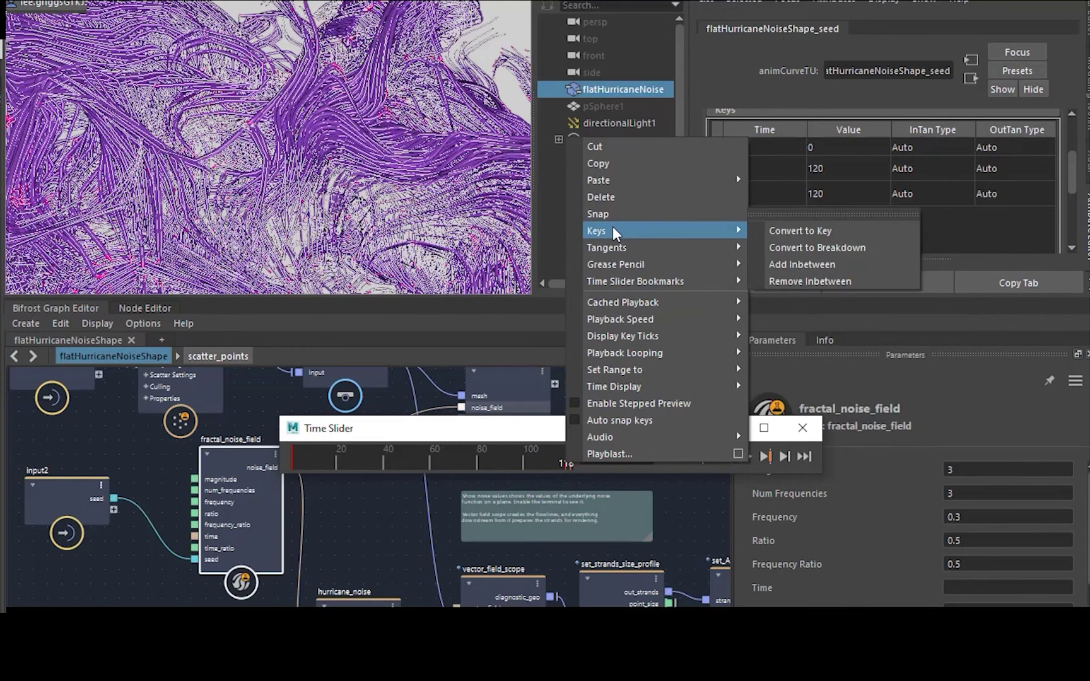
{"action": "left_click", "coordinate": [603, 197]}
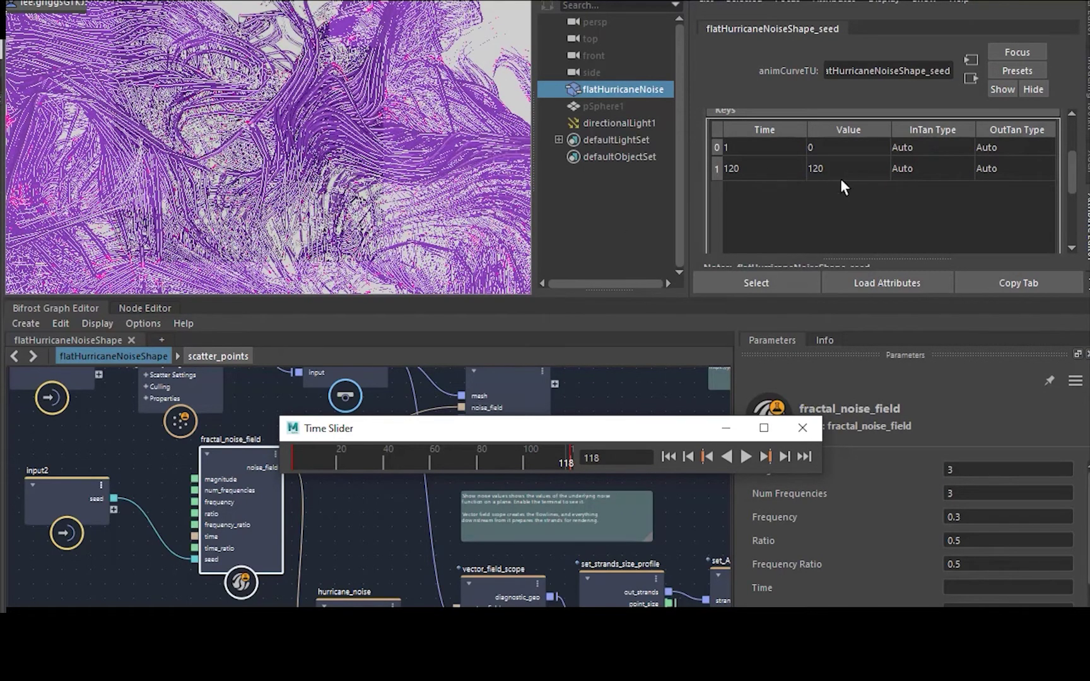
Check frames 120 back to 117, then move playback to frame 92
{"action": "left_click", "coordinate": [804, 456]}
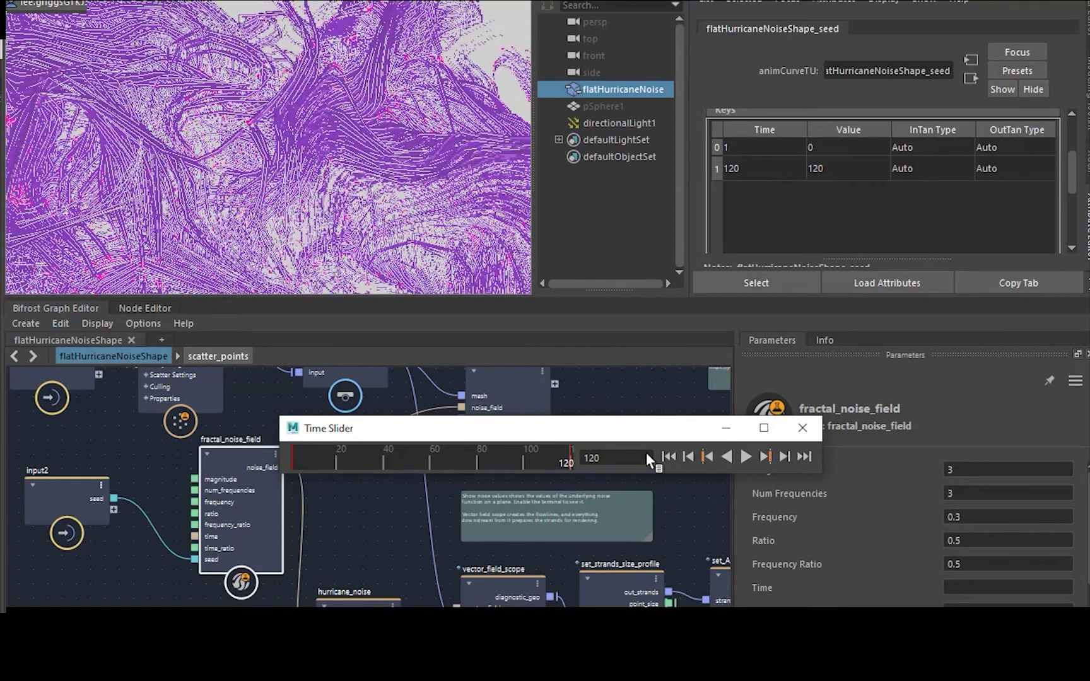
{"action": "left_click", "coordinate": [689, 457]}
{"action": "left_click", "coordinate": [689, 457]}
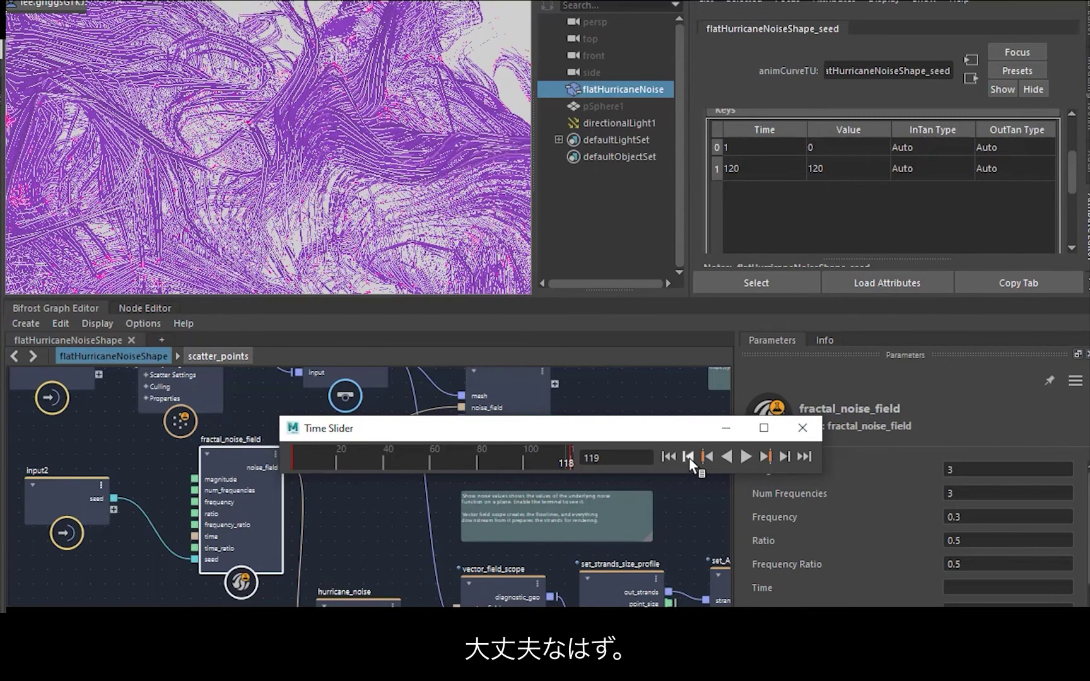
{"action": "left_click", "coordinate": [689, 457]}
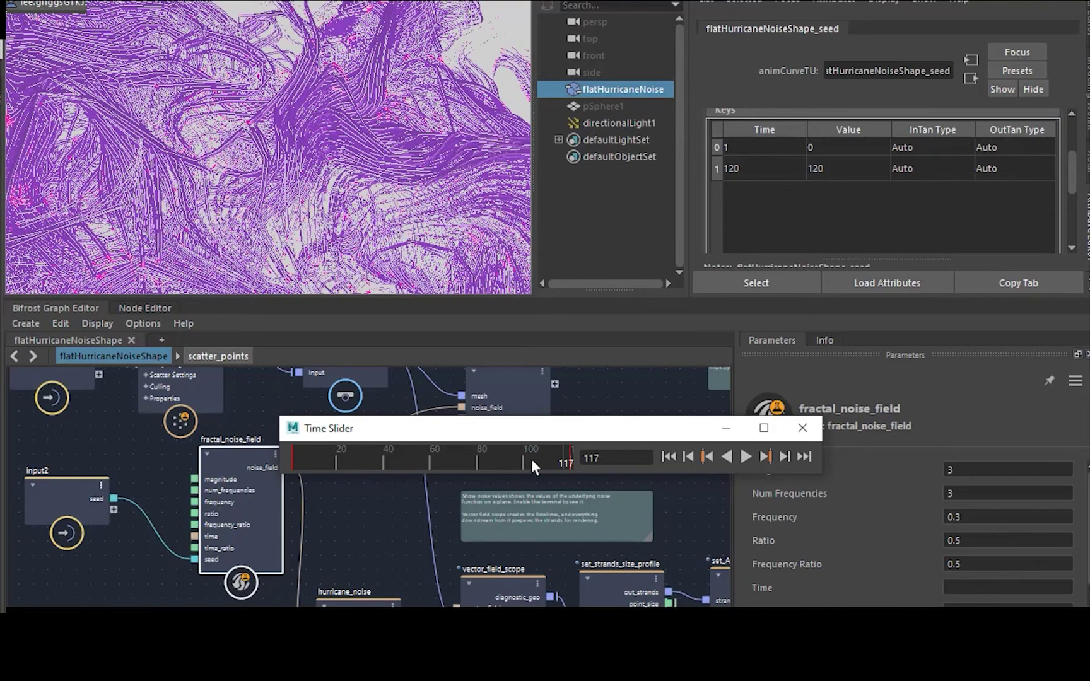
{"action": "left_click", "coordinate": [531, 461]}
{"action": "left_click_drag", "start_coordinate": [531, 459], "coordinate": [504, 460]}
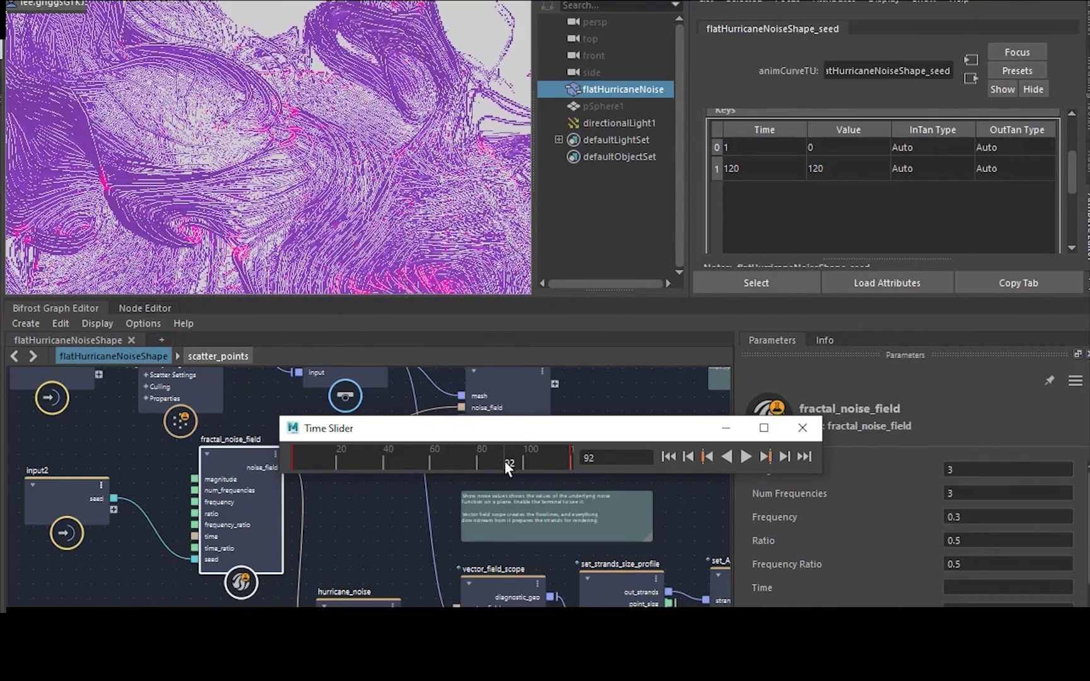
Set the in and out tangent types of both Seed keys to Linear
{"action": "double_click", "coordinate": [901, 148]}
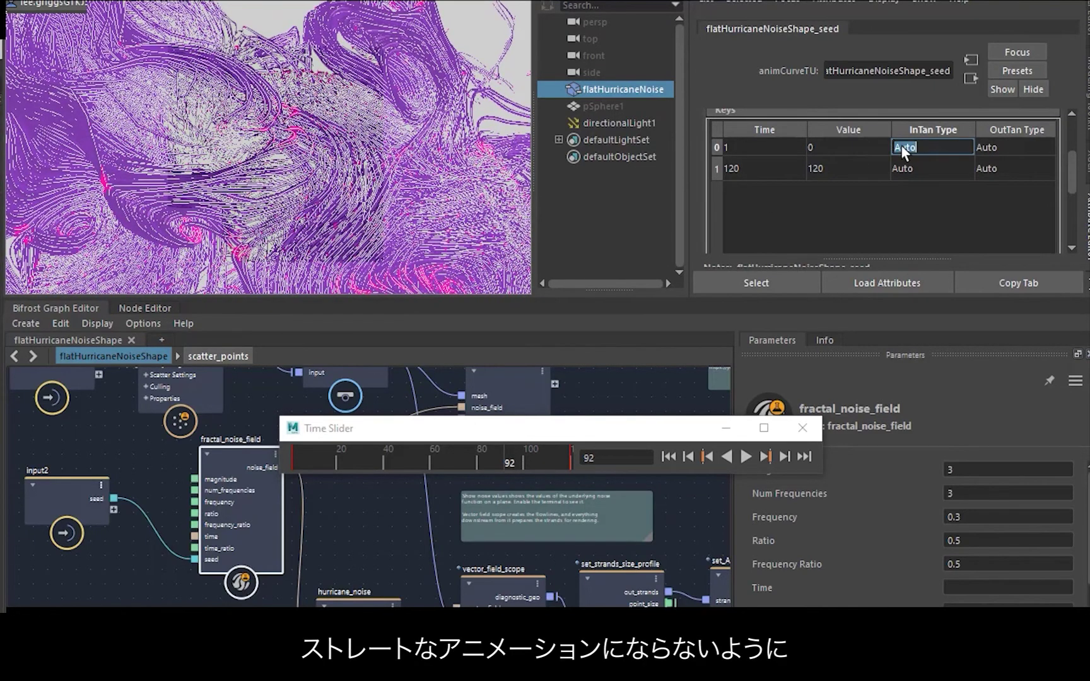
{"action": "type", "text": "linear"}
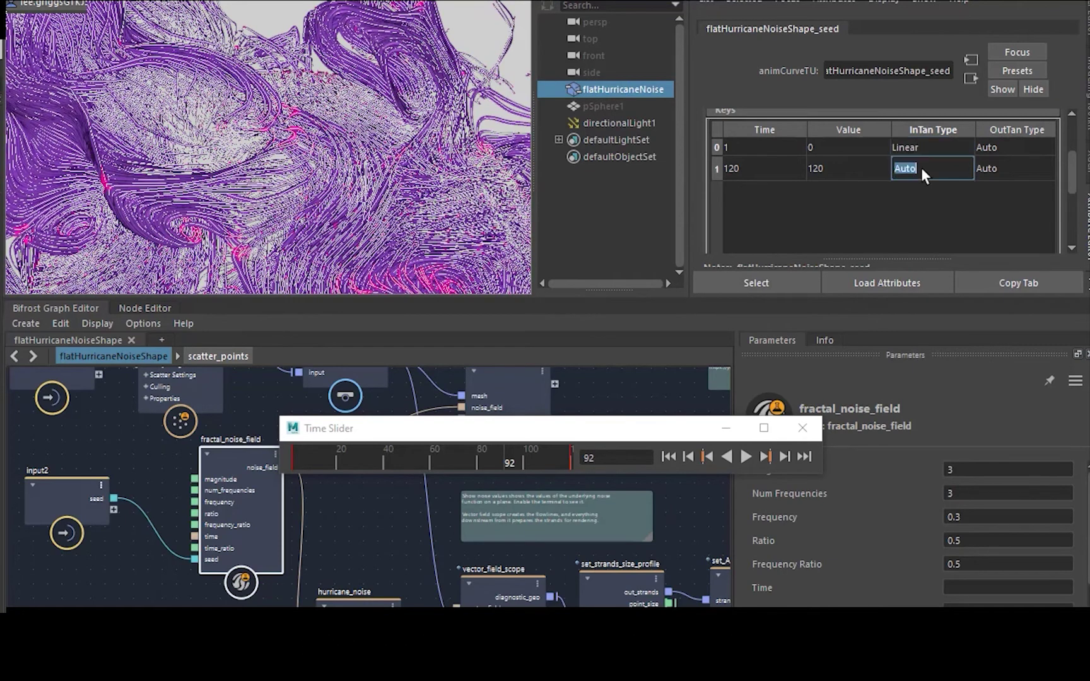
{"action": "double_click", "coordinate": [920, 168]}
{"action": "type", "text": "lin"}
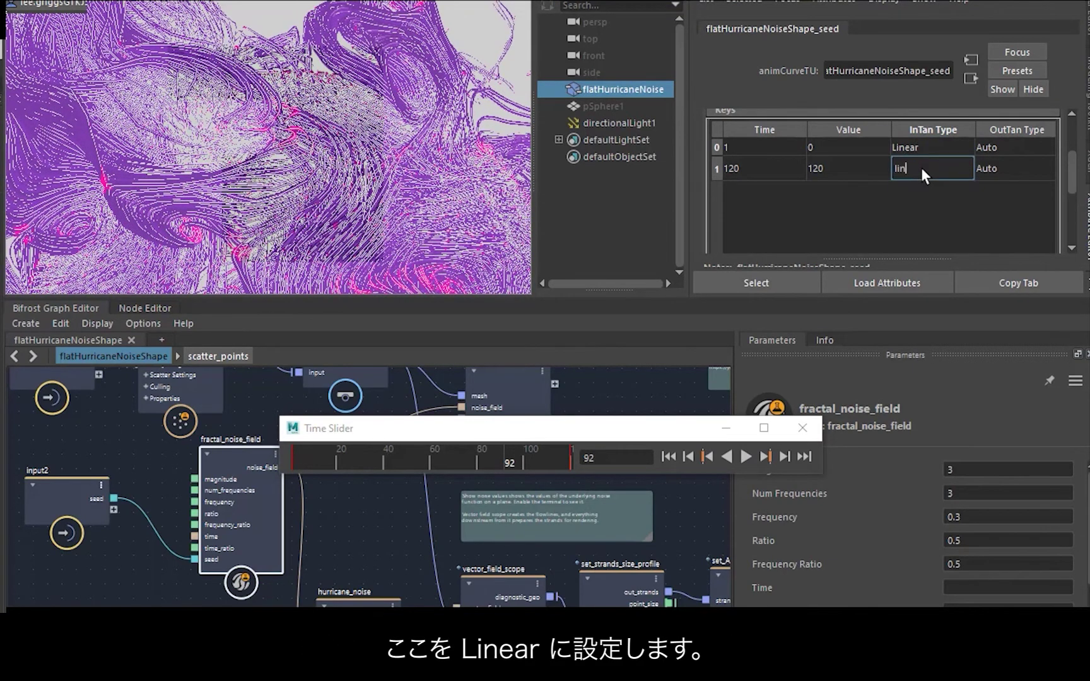
{"action": "type", "text": "ear"}
{"action": "key", "text": "Return"}
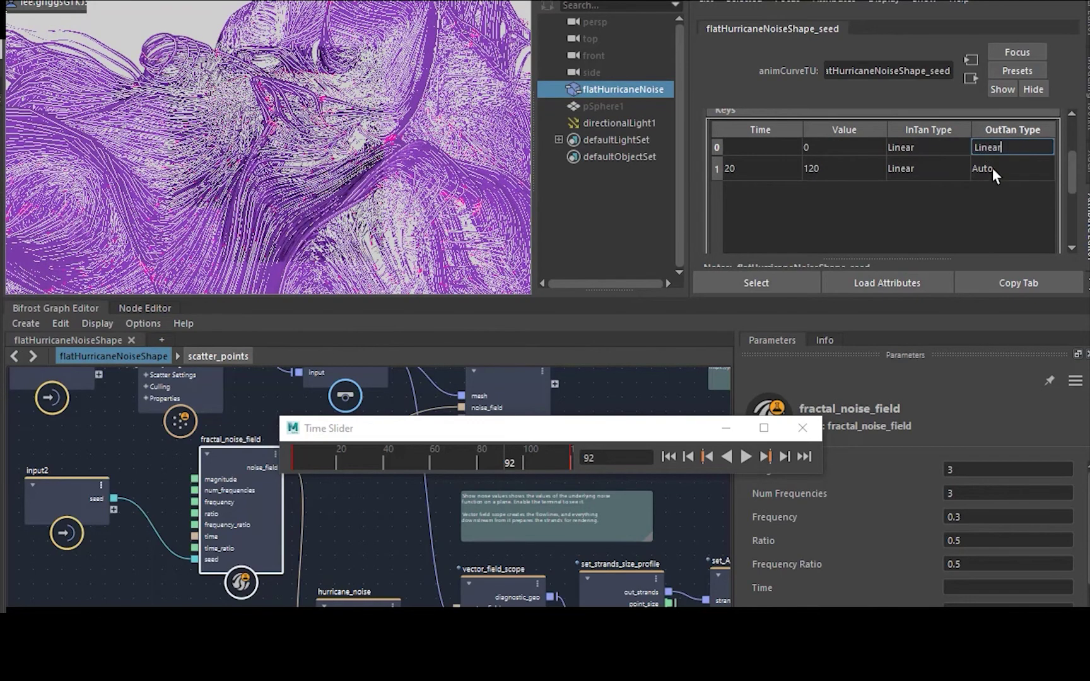
{"action": "key", "text": "Return"}
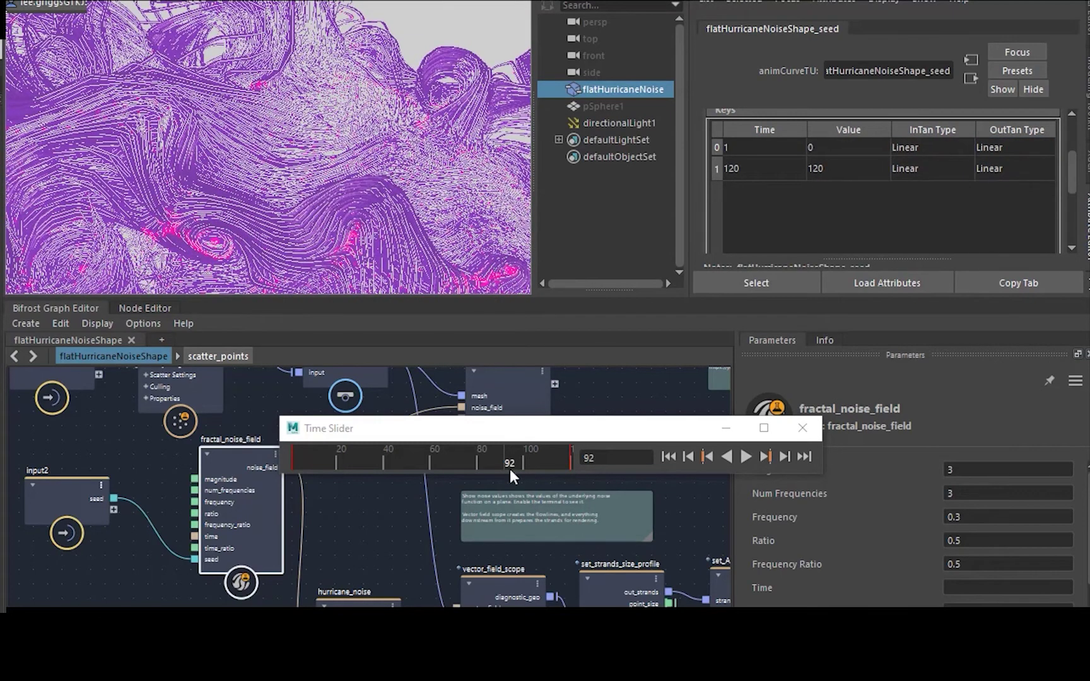
Scrub playback back to around frame 63 and bring back the strands' shape attributes
{"action": "left_click_drag", "start_coordinate": [506, 467], "coordinate": [382, 458]}
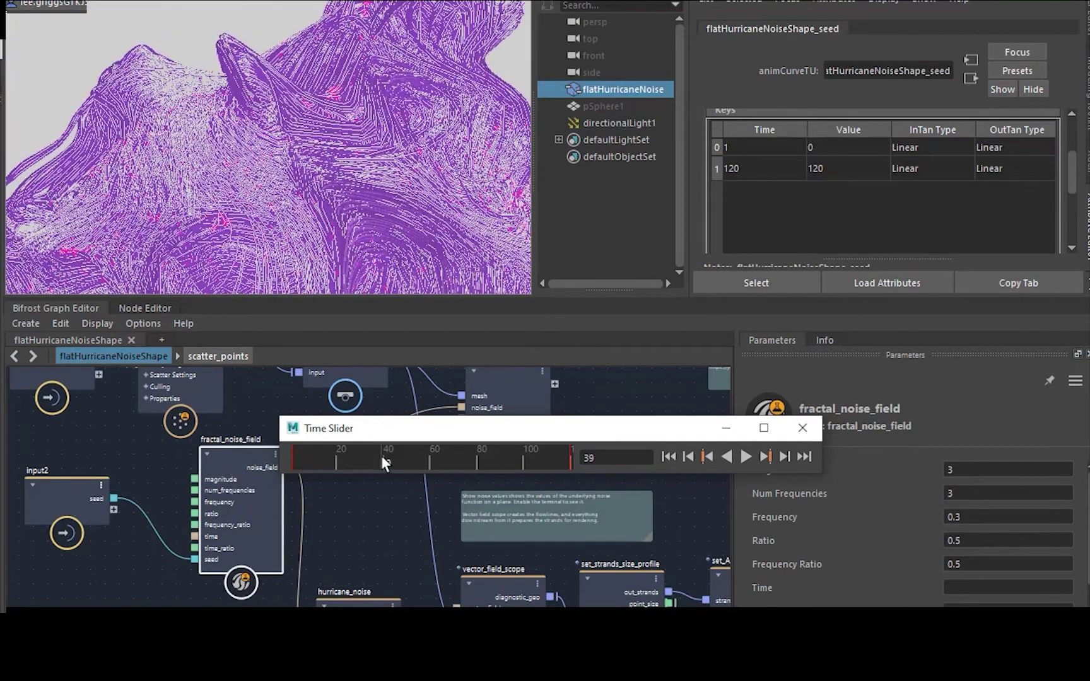
{"action": "left_click", "coordinate": [433, 228]}
{"action": "scroll", "coordinate": [353, 166], "scroll_direction": "down", "scroll_amount": 5}
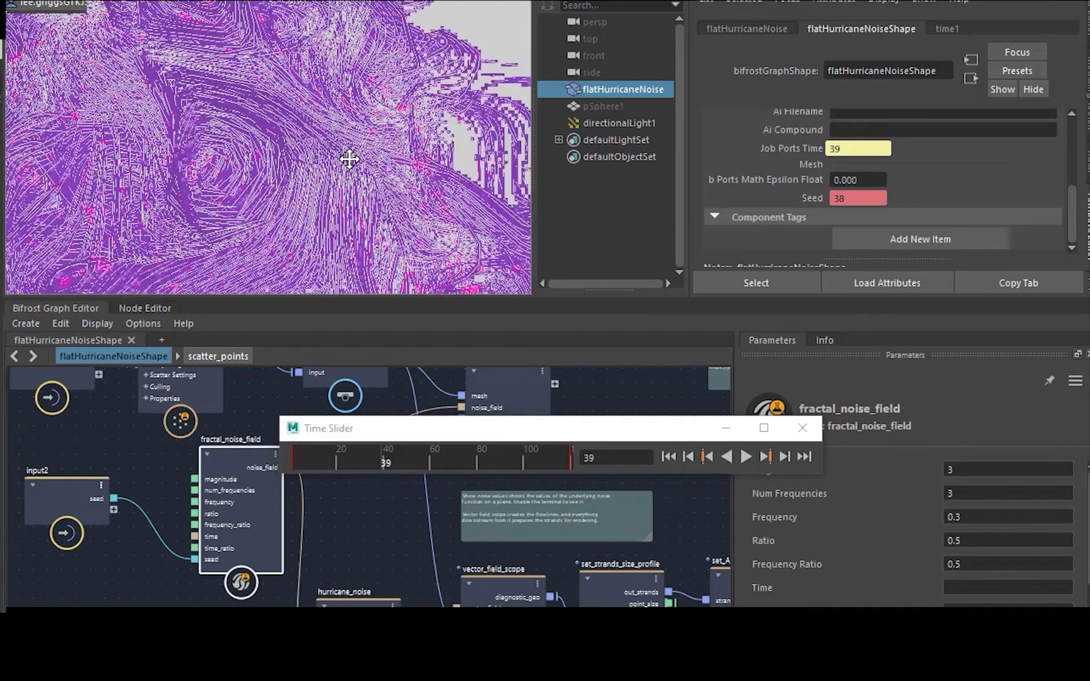
{"action": "scroll", "coordinate": [350, 158], "scroll_direction": "up", "scroll_amount": 3}
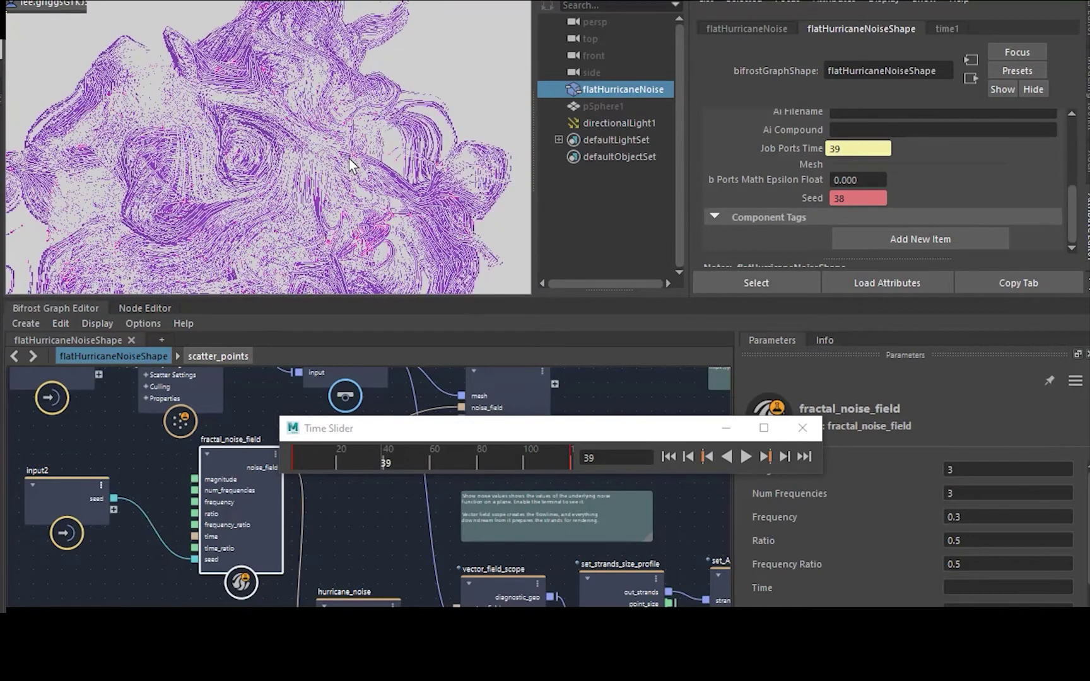
Deselect the strands and preview the render at frames 64 and 93
{"action": "left_click", "coordinate": [566, 213]}
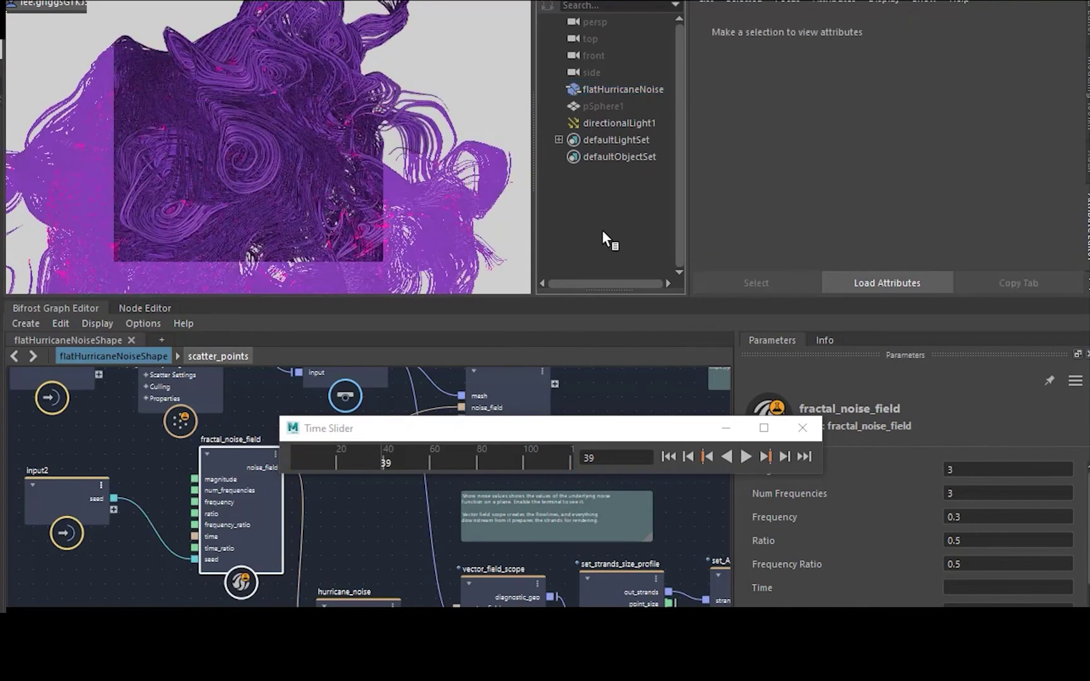
{"action": "left_click", "coordinate": [439, 453]}
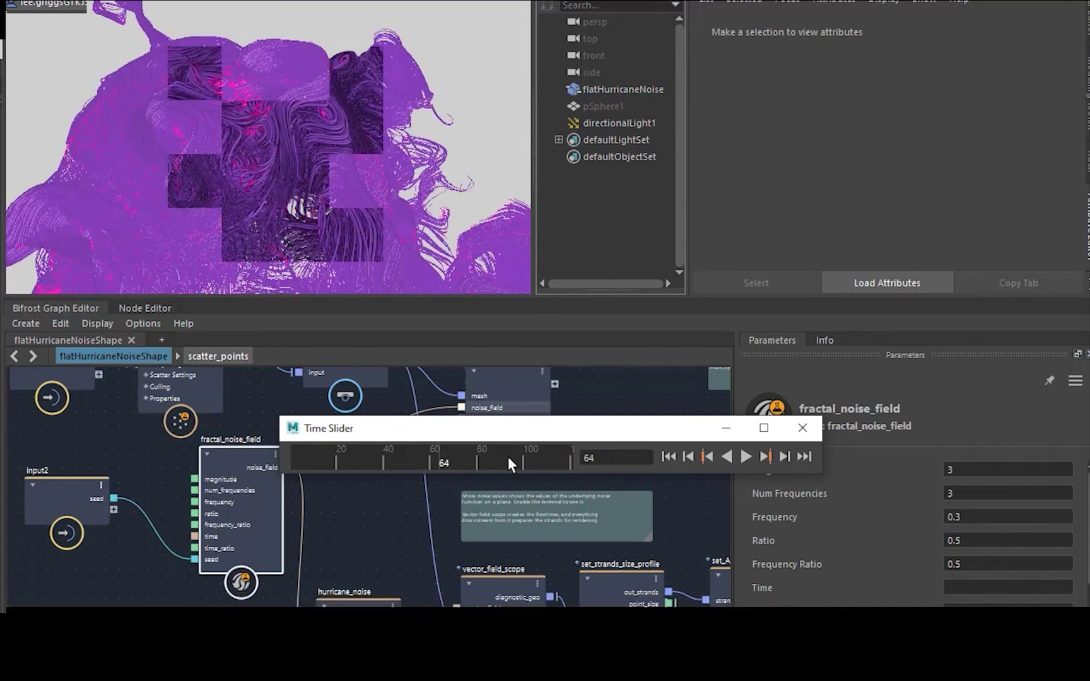
{"action": "left_click", "coordinate": [508, 456]}
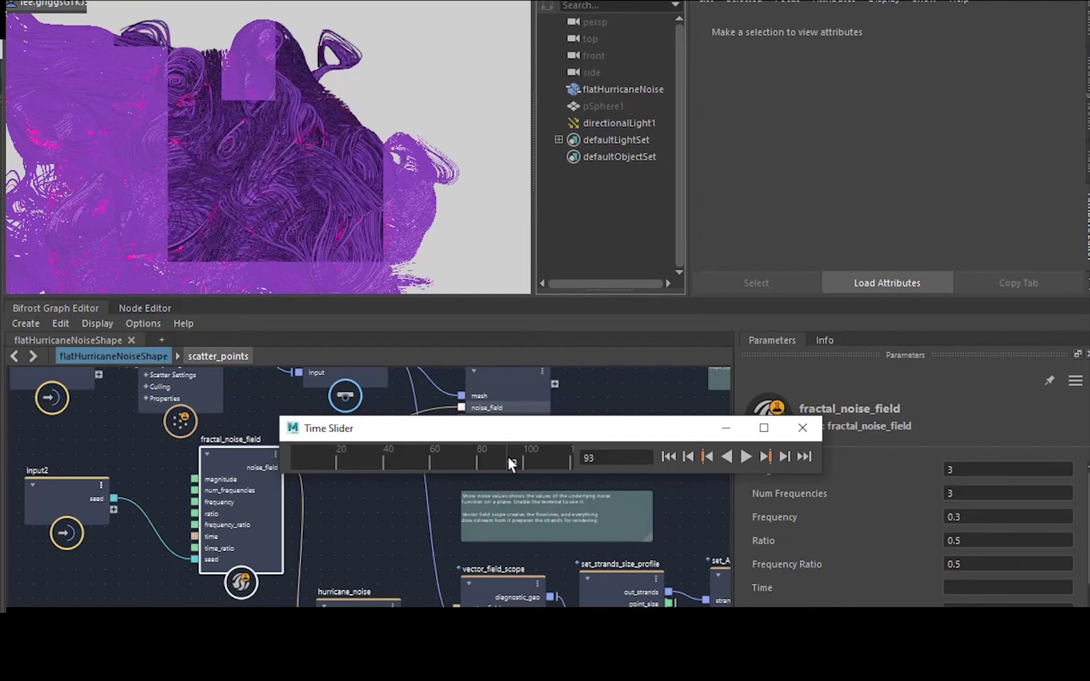
Raise directionalLight1's Arnold Exposure from 0 to 1.0, then deselect the light
{"action": "left_click", "coordinate": [596, 123]}
{"action": "scroll", "coordinate": [766, 231], "scroll_direction": "down", "scroll_amount": 3}
{"action": "scroll", "coordinate": [765, 229], "scroll_direction": "down", "scroll_amount": 2}
{"action": "scroll", "coordinate": [766, 230], "scroll_direction": "up", "scroll_amount": 3}
{"action": "left_click", "coordinate": [761, 236]}
{"action": "scroll", "coordinate": [761, 236], "scroll_direction": "down", "scroll_amount": 2}
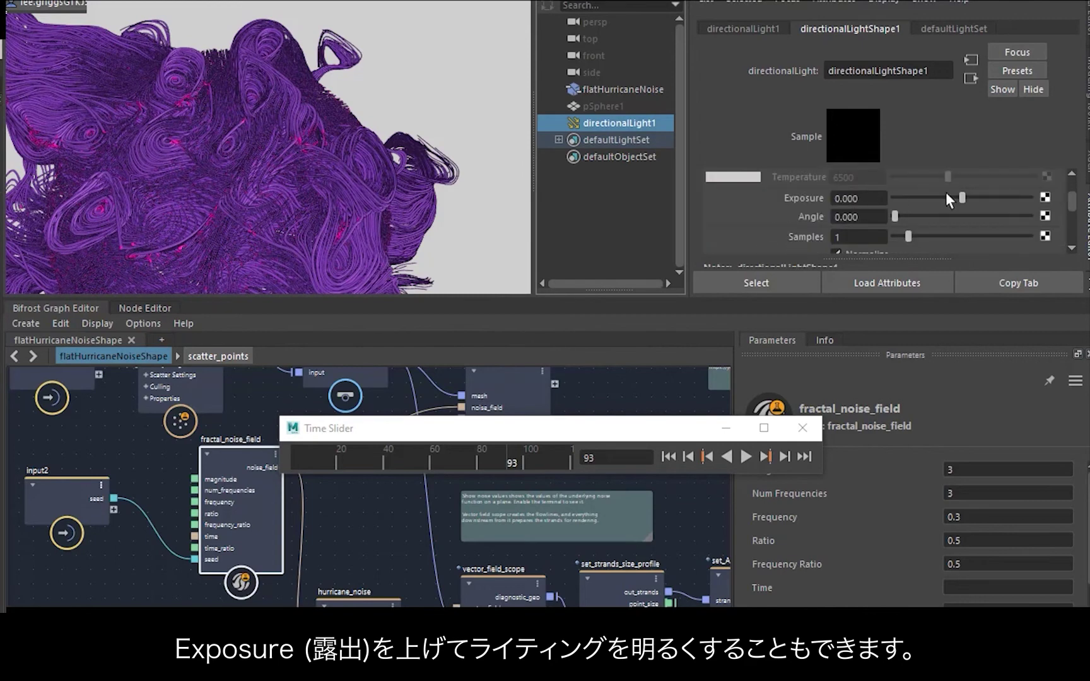
{"action": "left_click_drag", "start_coordinate": [960, 197], "coordinate": [986, 199]}
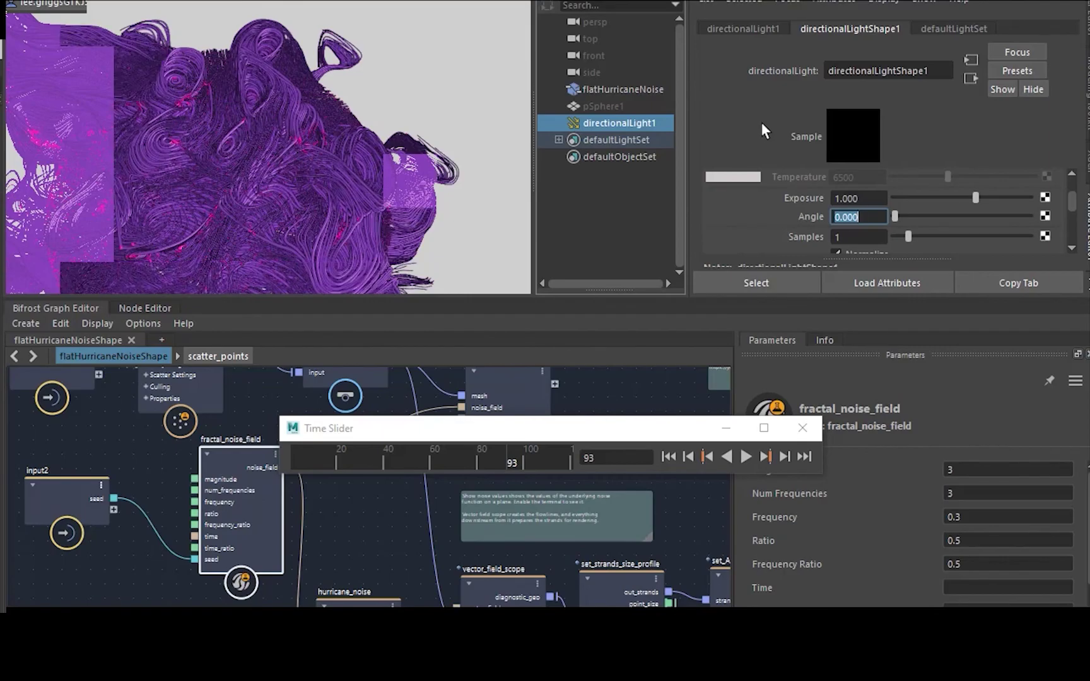
{"action": "left_click", "coordinate": [465, 77]}
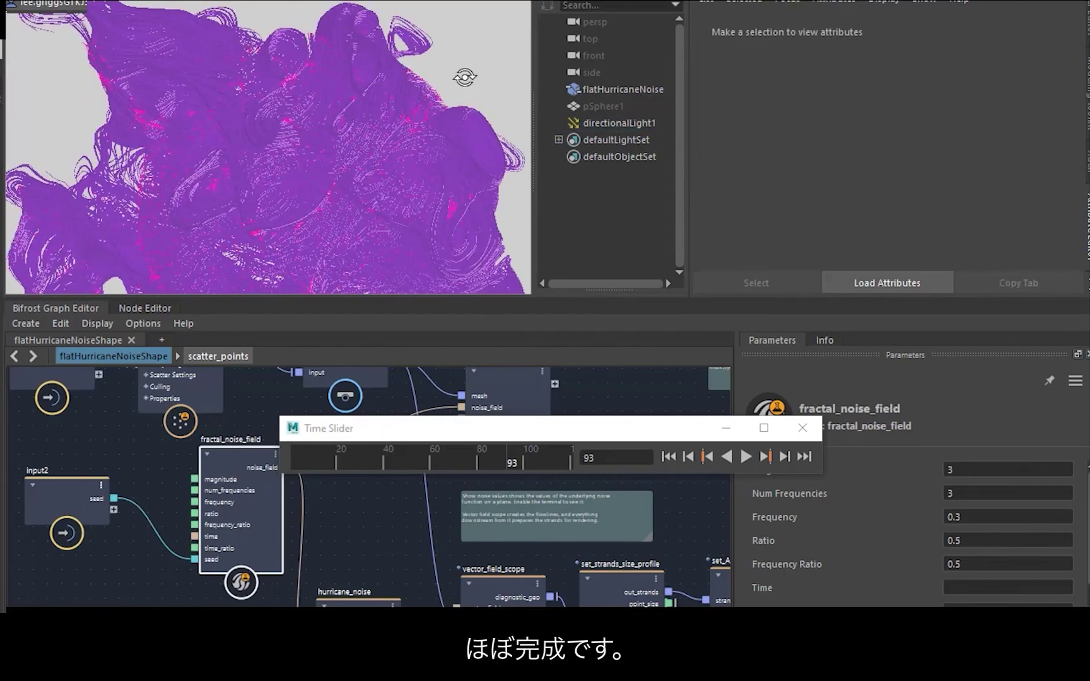